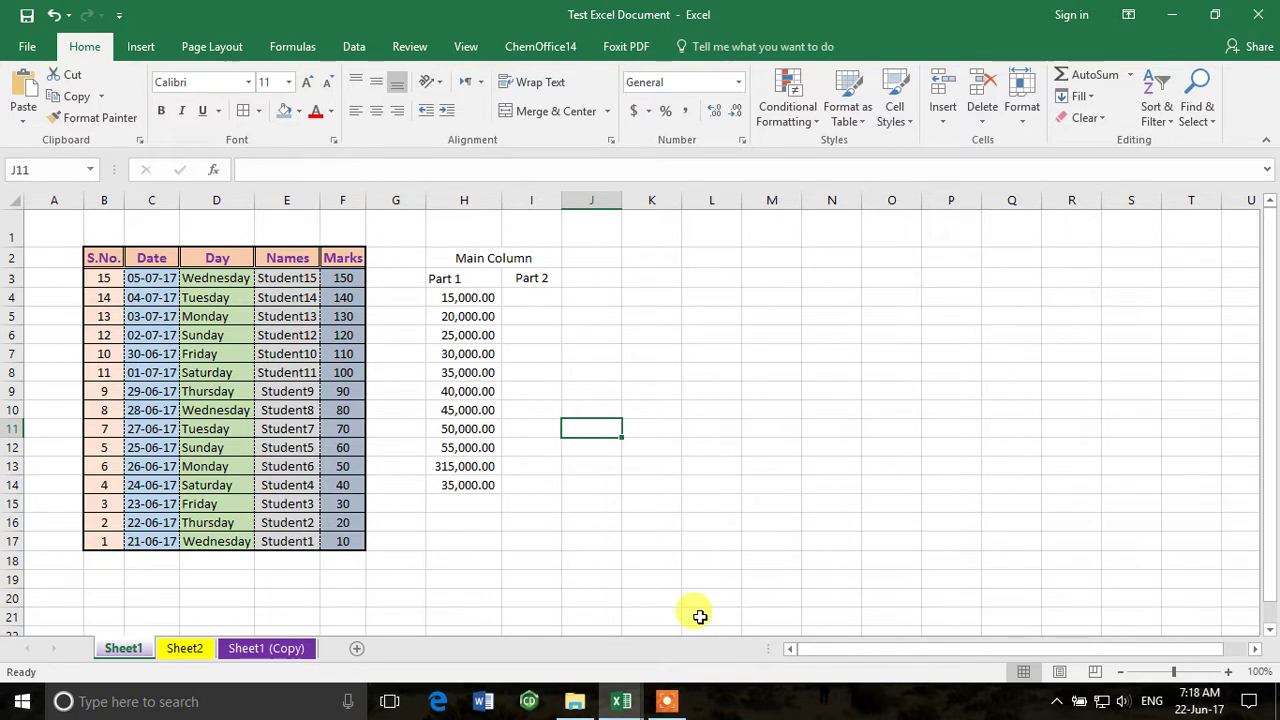
# Custom-sort the student data B3:F17 by Marks, smallest to largest (10 up to 150).
pyautogui.click(499, 574)
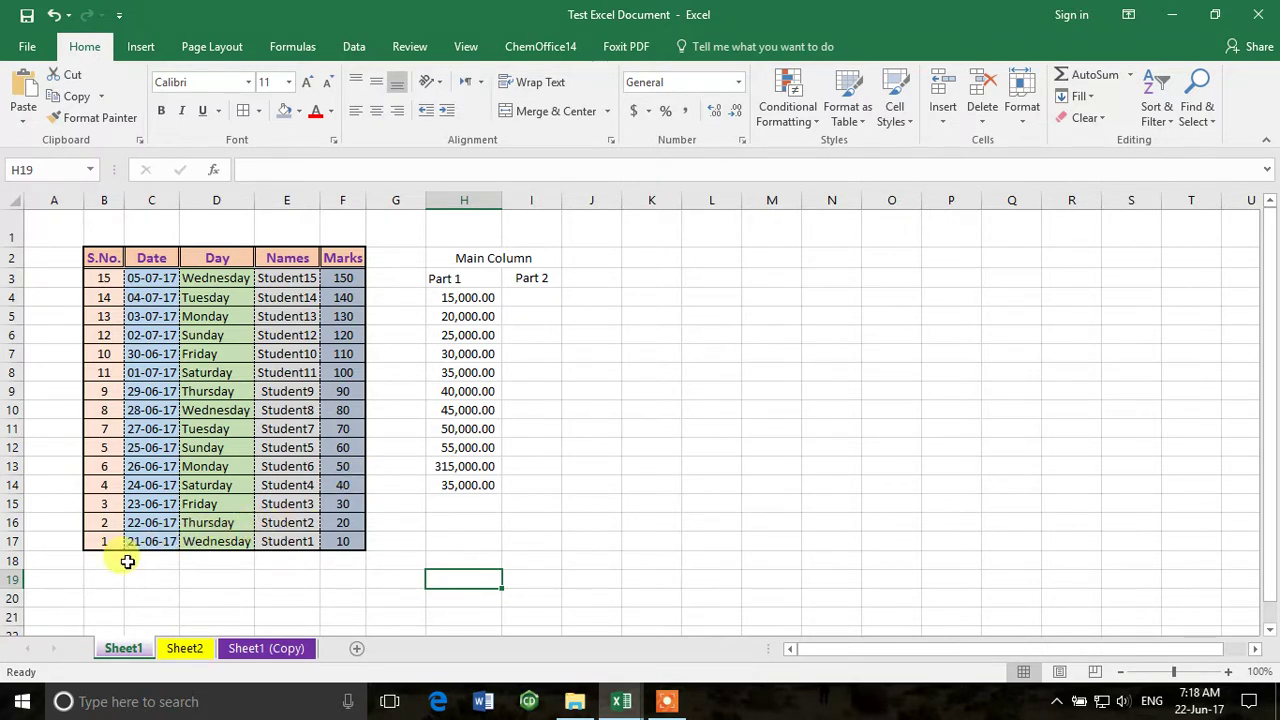
pyautogui.click(90, 281)
pyautogui.moveTo(90, 281); pyautogui.dragTo(344, 541)
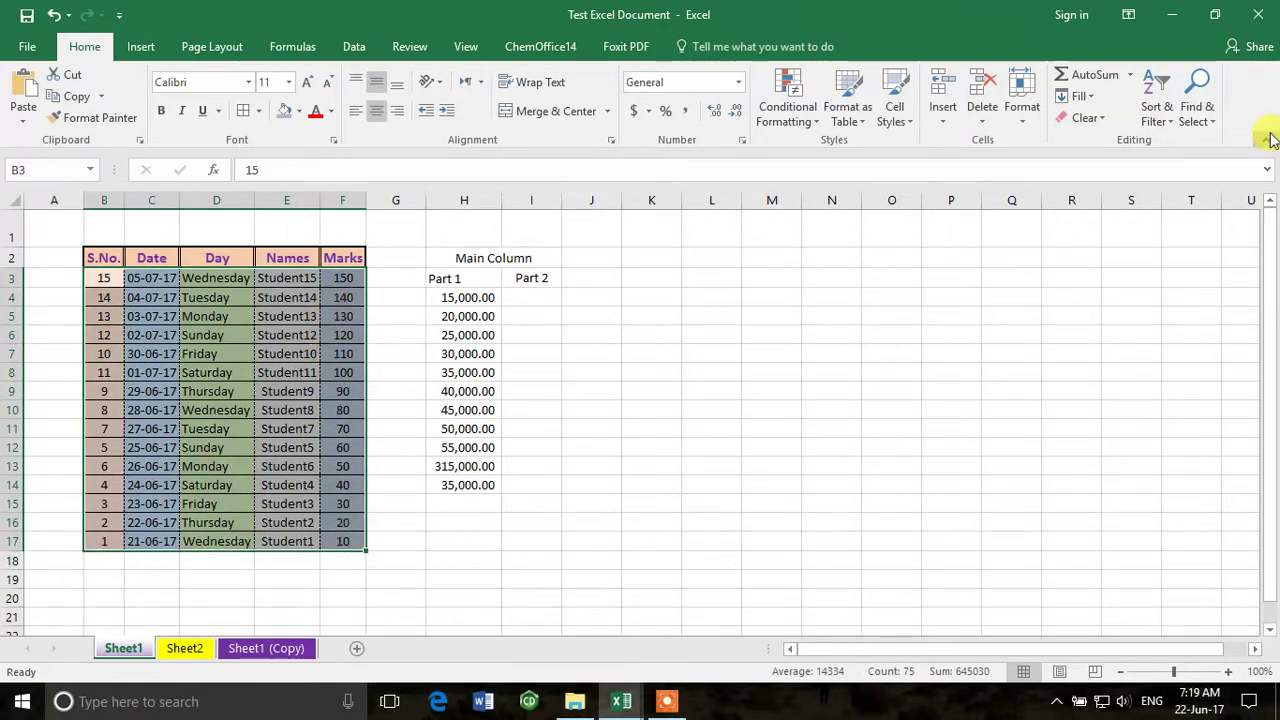
pyautogui.click(1150, 105)
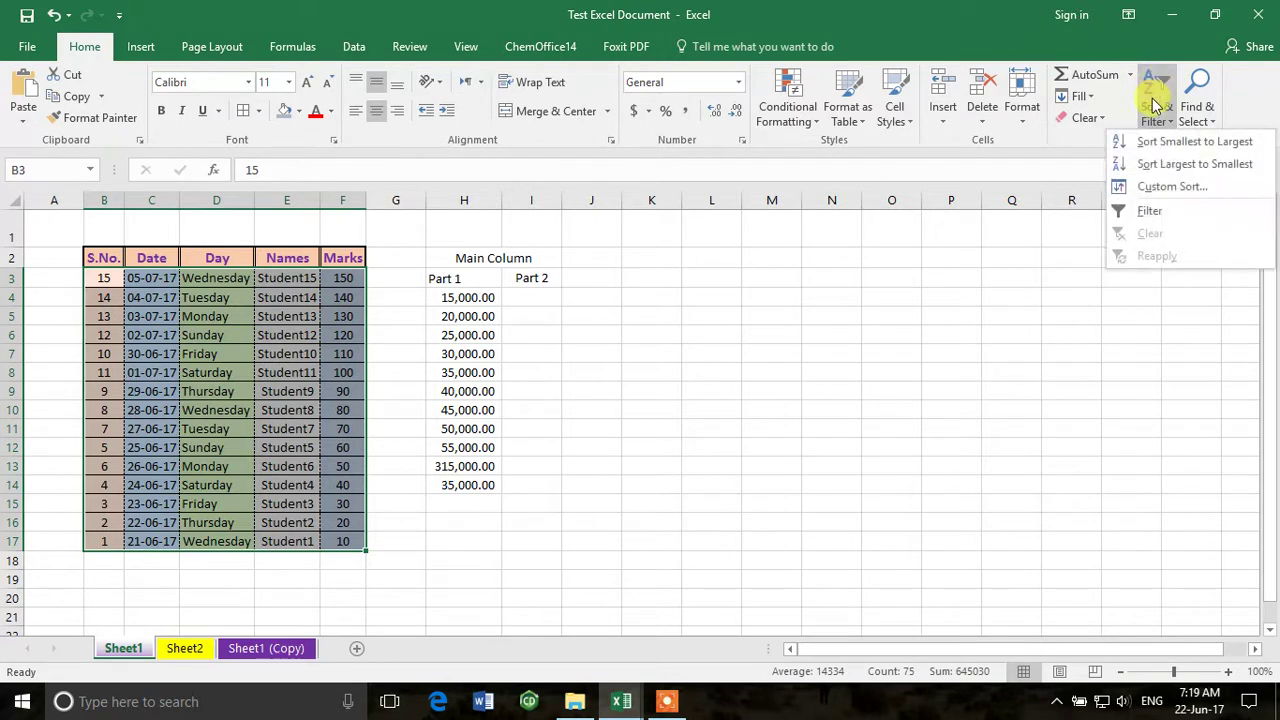
pyautogui.click(1175, 191)
pyautogui.click(826, 328)
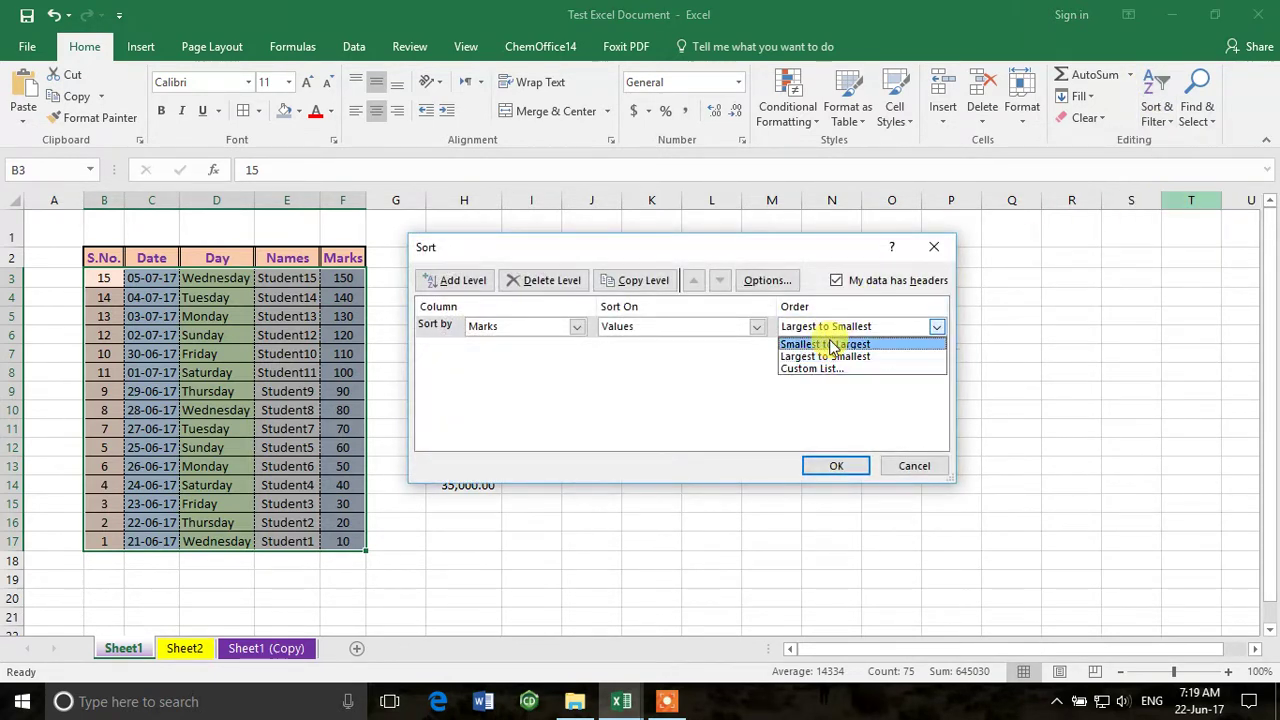
pyautogui.click(829, 352)
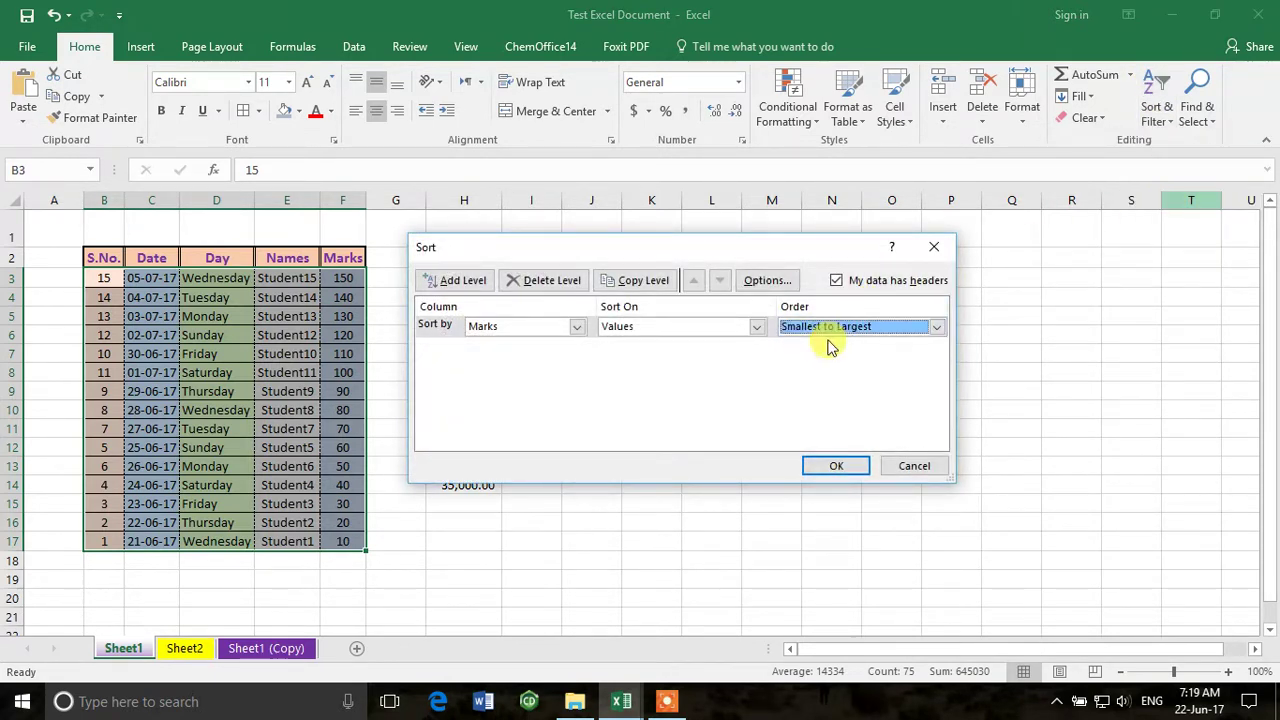
pyautogui.click(833, 468)
pyautogui.click(412, 447)
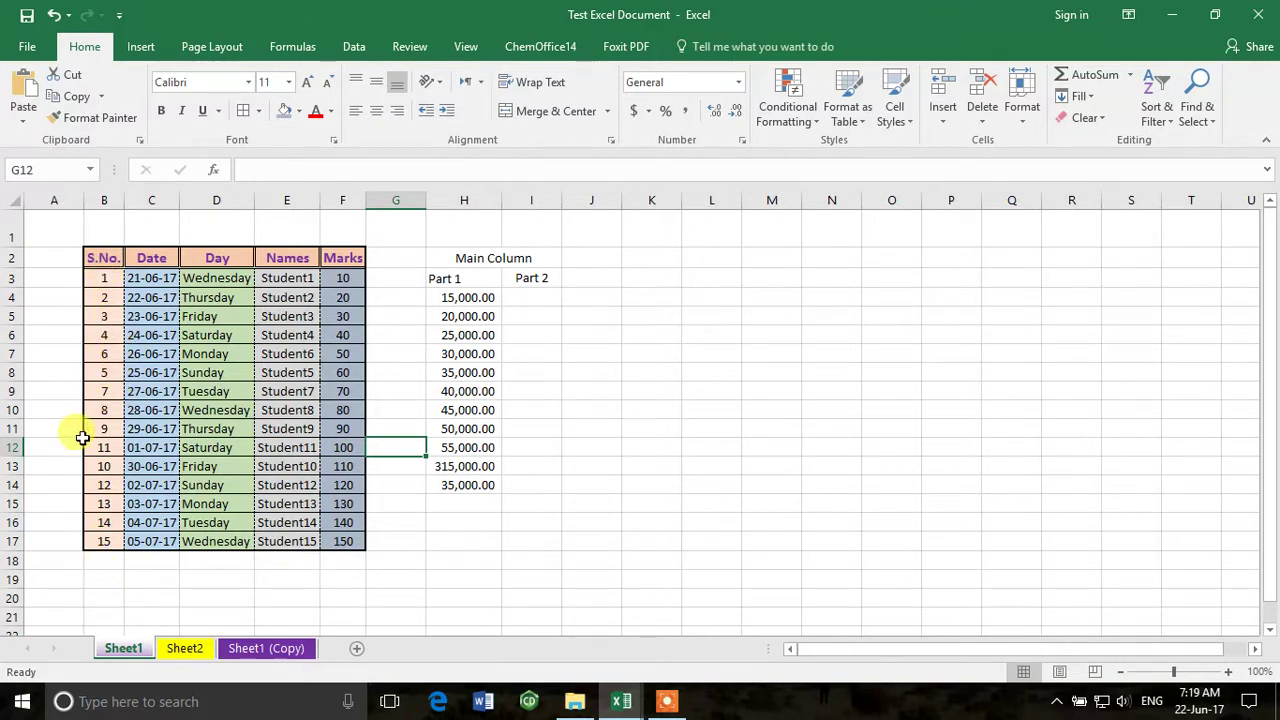
# Merge and centre B18:E18 and enter the label 'Total Marks'.
pyautogui.click(338, 540)
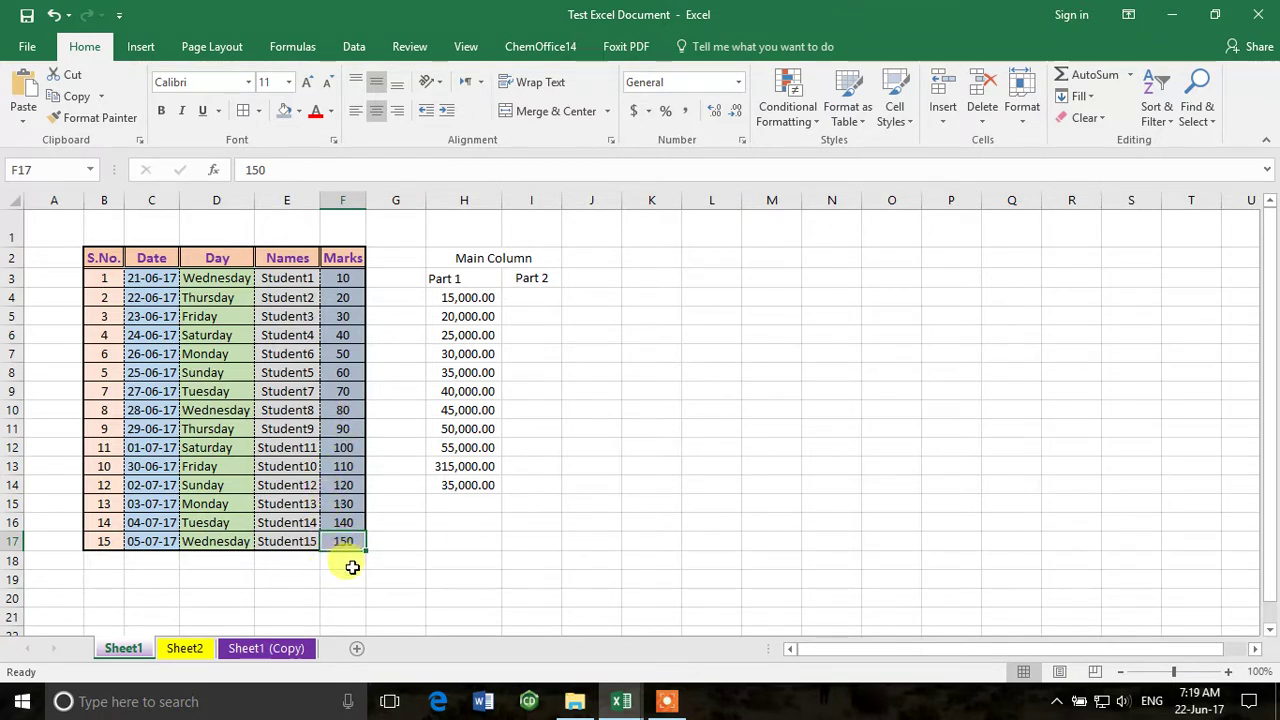
pyautogui.moveTo(106, 559); pyautogui.dragTo(286, 557)
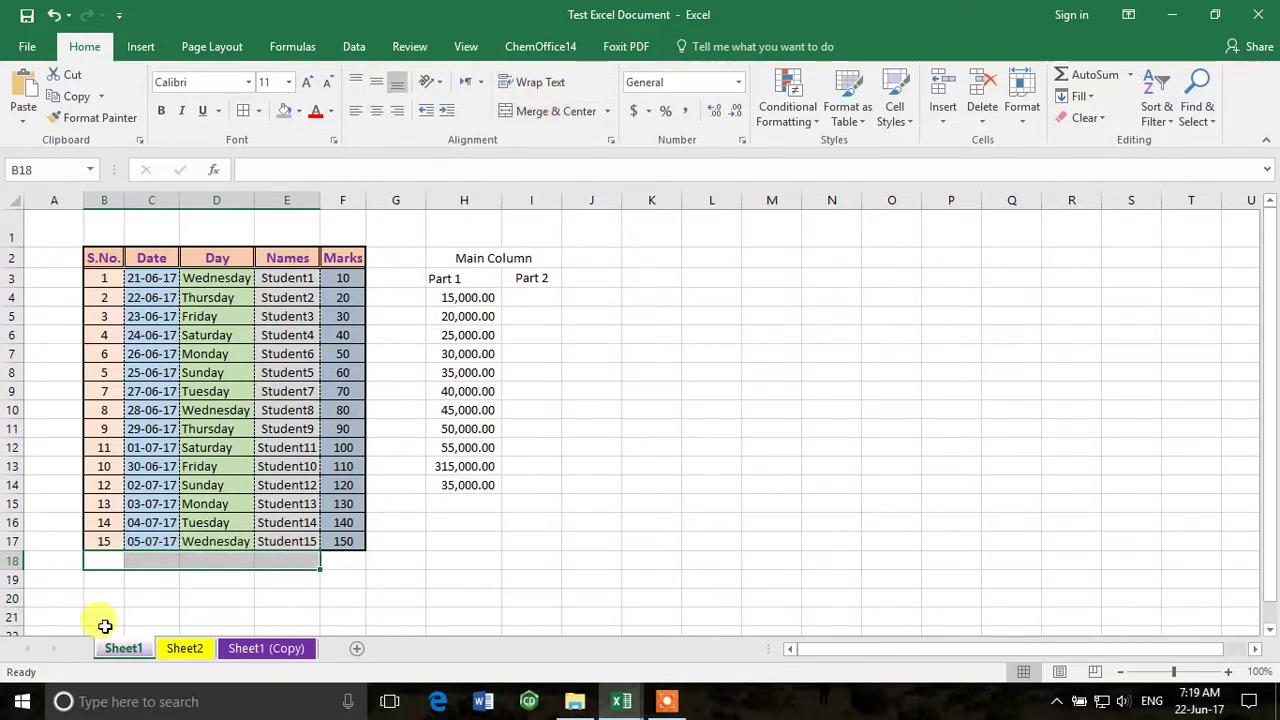
pyautogui.click(563, 120)
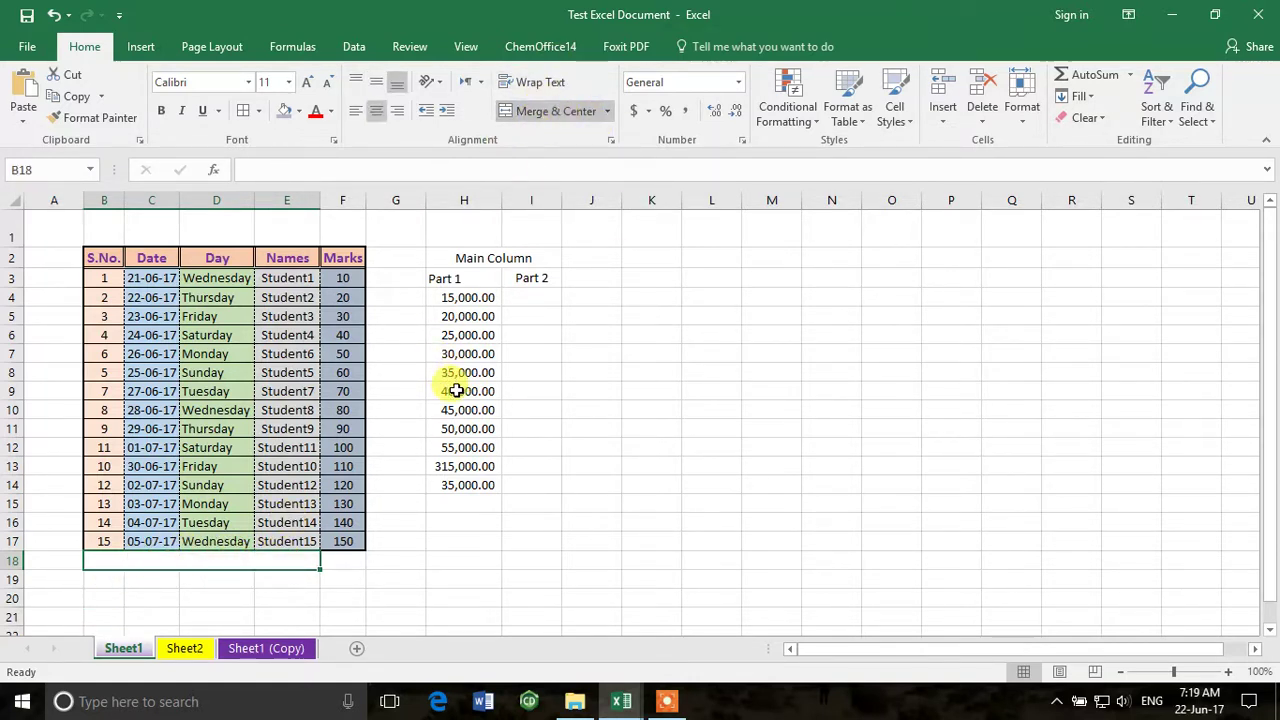
pyautogui.write('Total Marks')
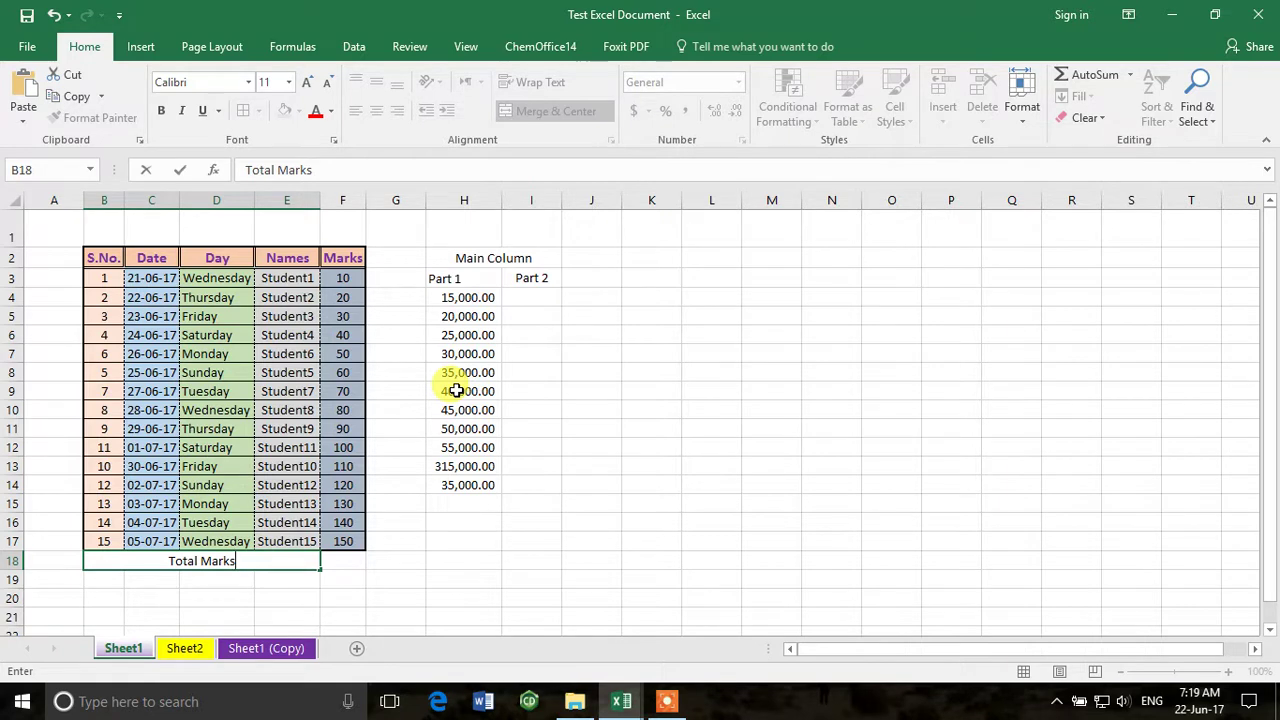
pyautogui.press('Tab')
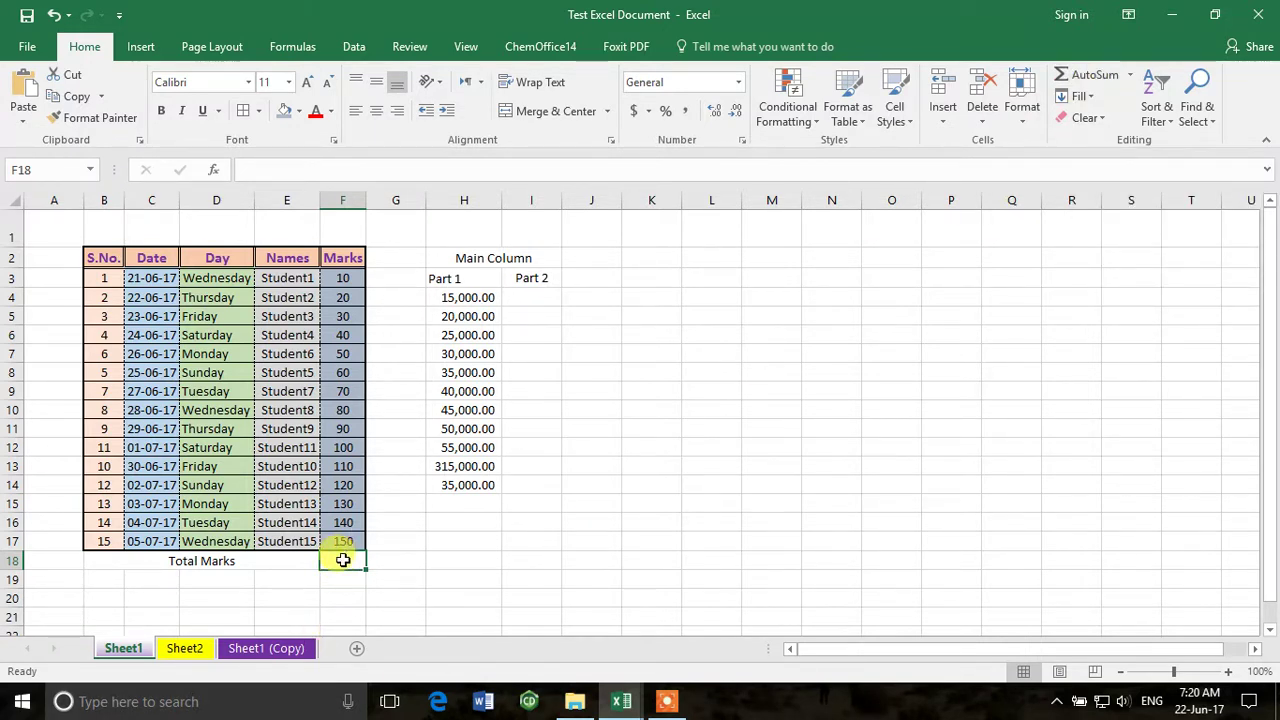
# Enter =SUM(F3:F17) in F18 so the marks total 1200.
pyautogui.write('=')
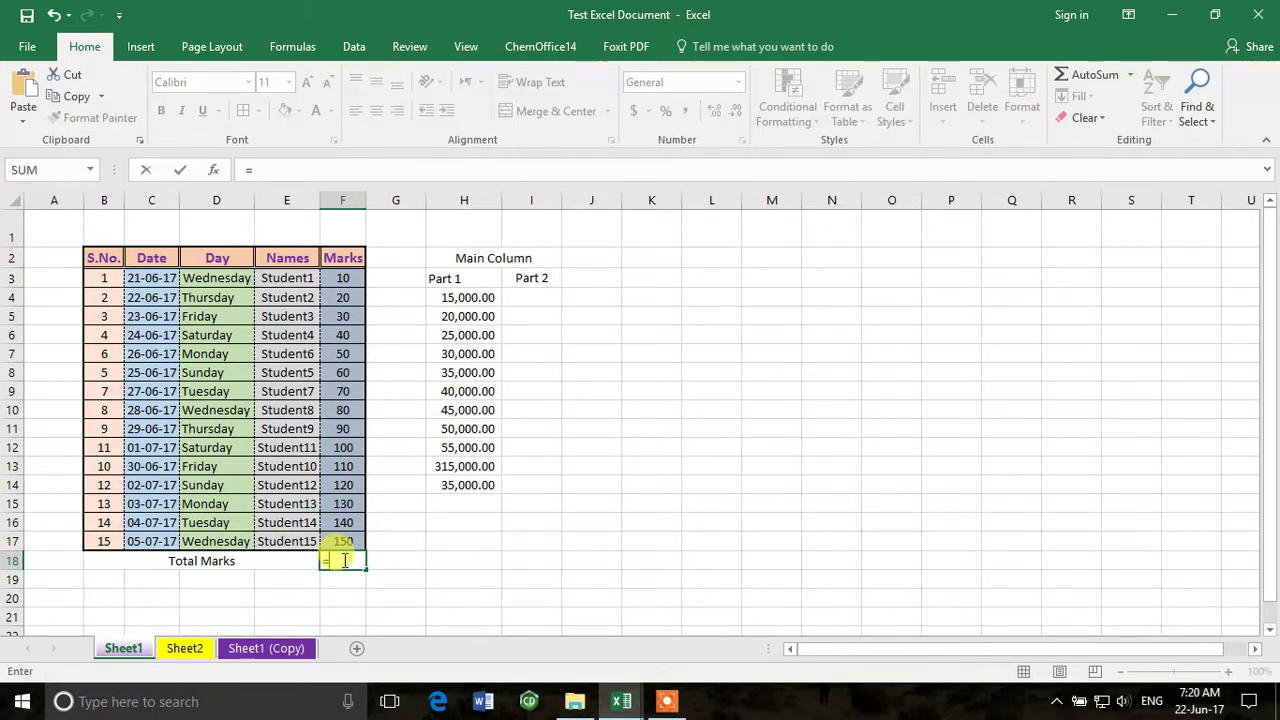
pyautogui.write('sum')
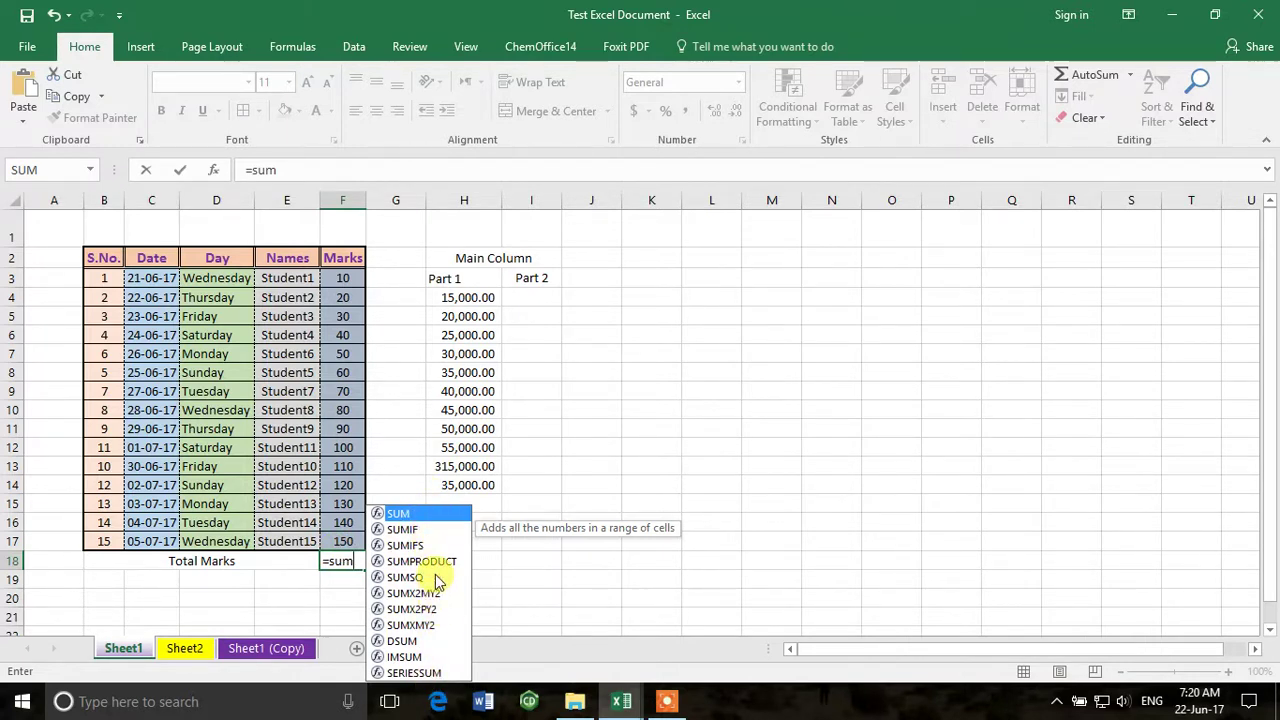
pyautogui.doubleClick(395, 515)
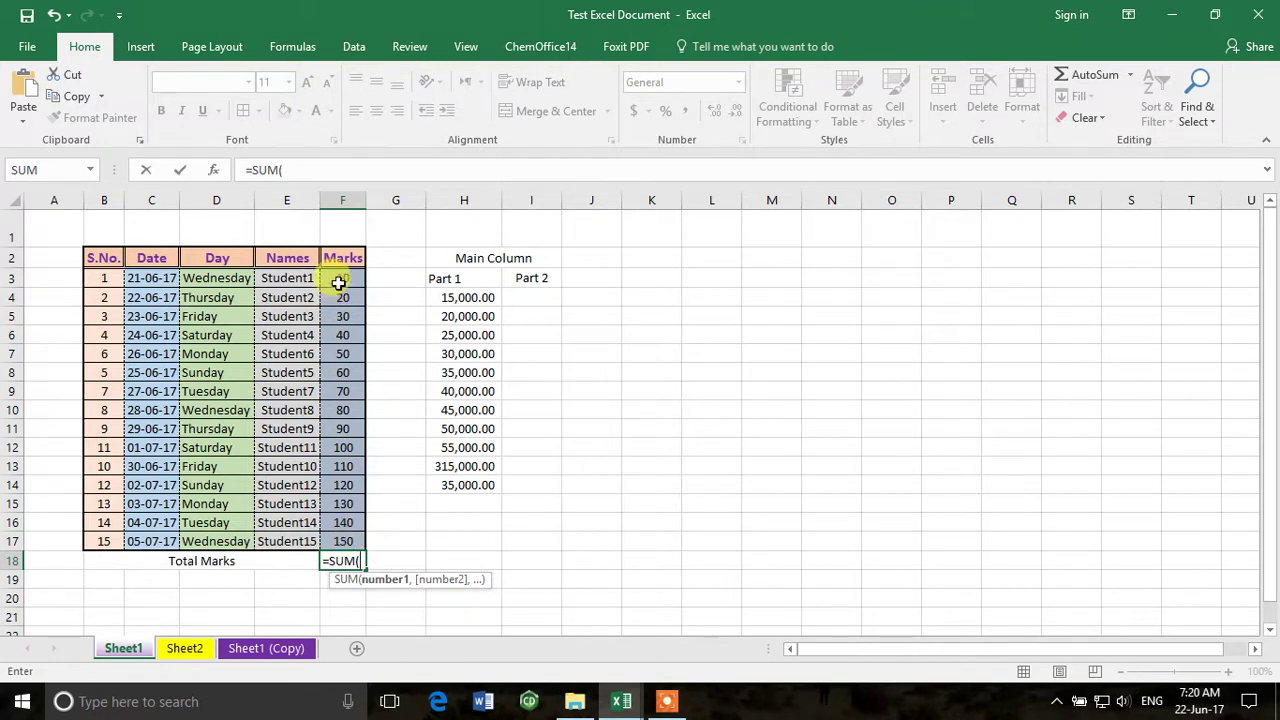
pyautogui.moveTo(343, 277); pyautogui.dragTo(344, 540)
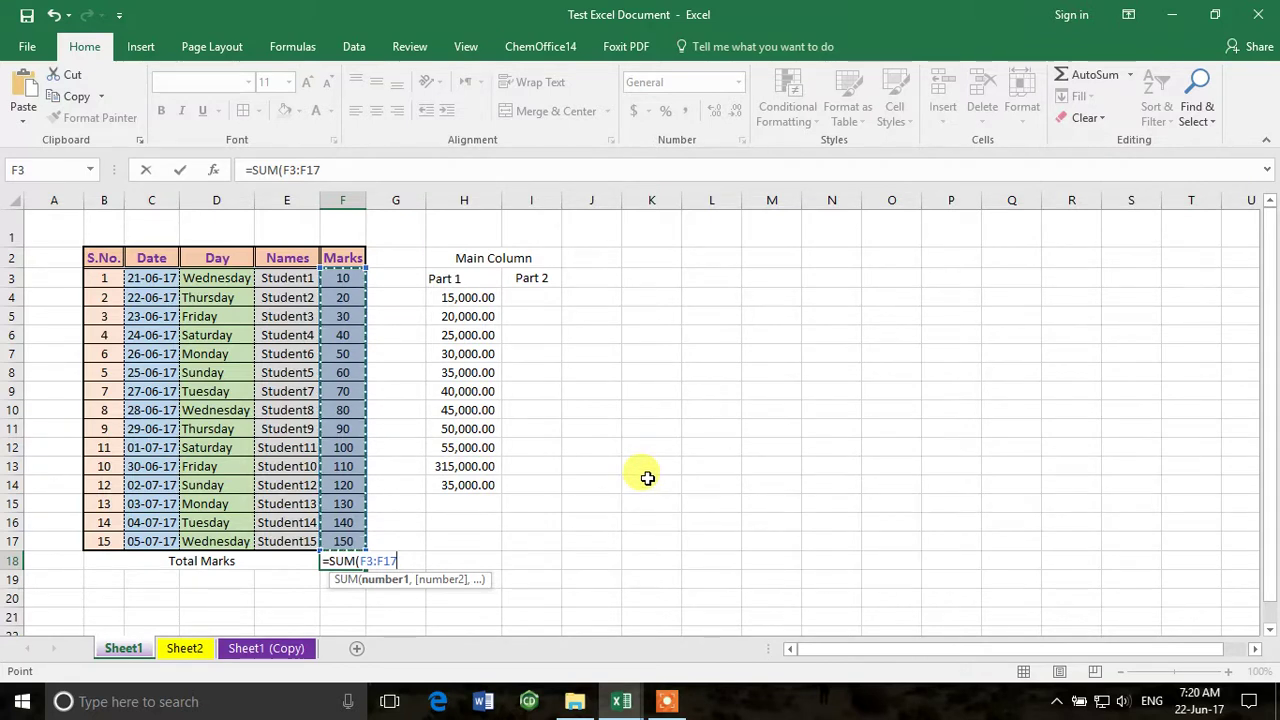
pyautogui.press('Return')
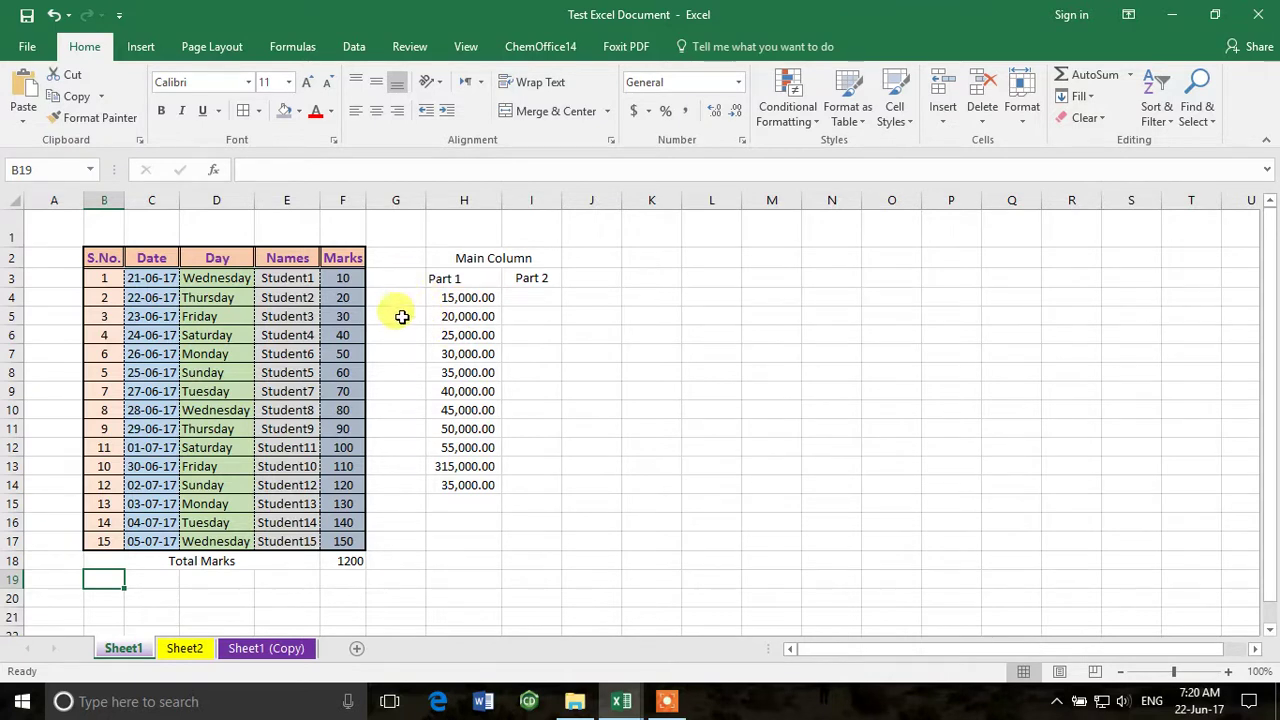
pyautogui.click(350, 556)
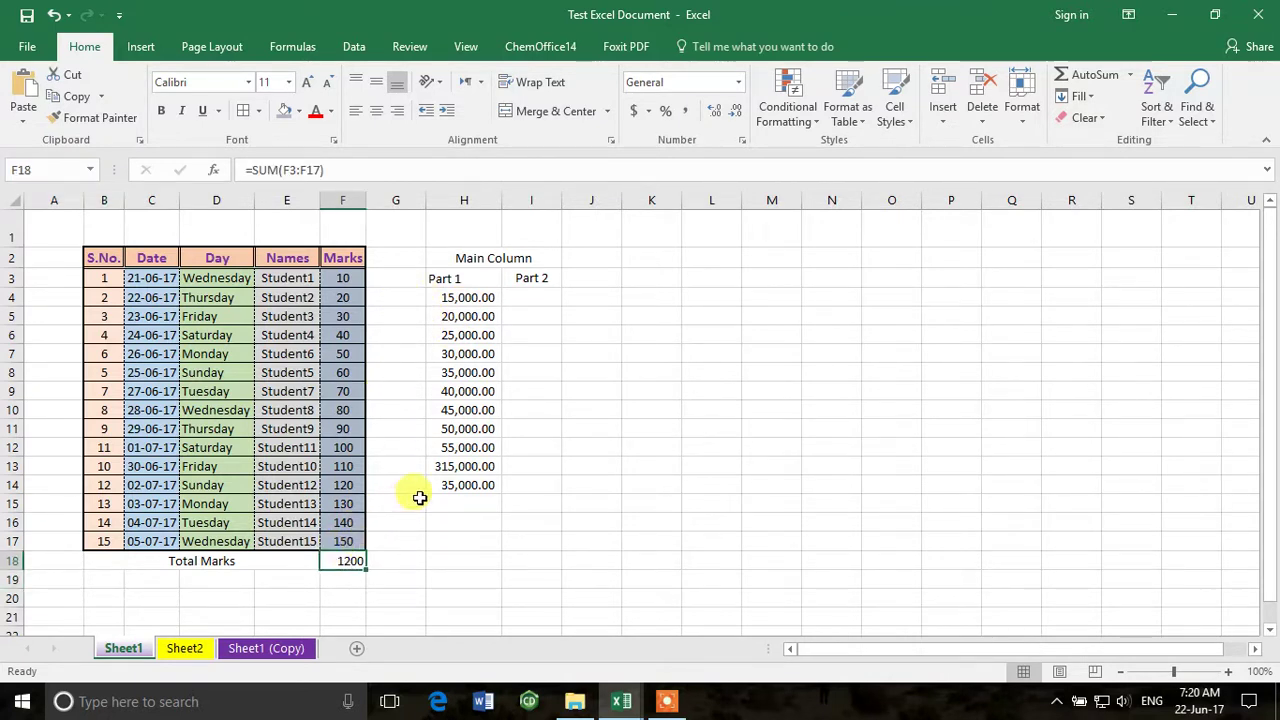
pyautogui.write('=')
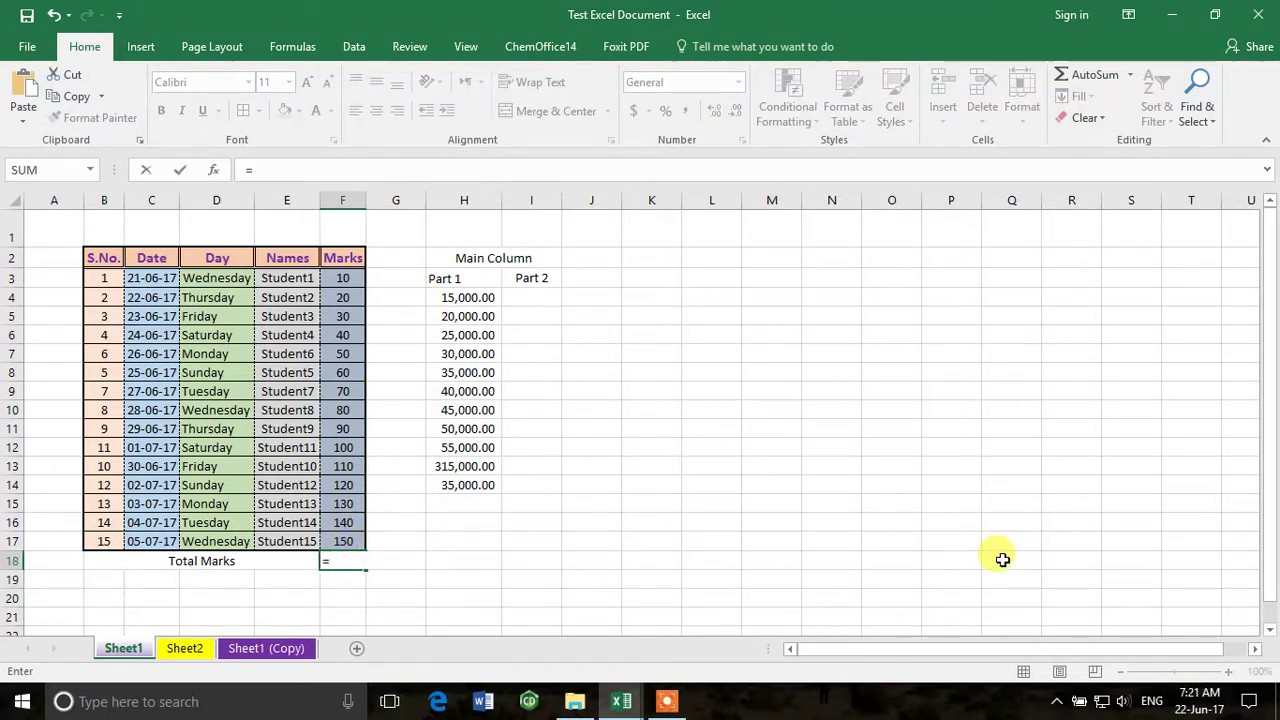
pyautogui.write('sum(')
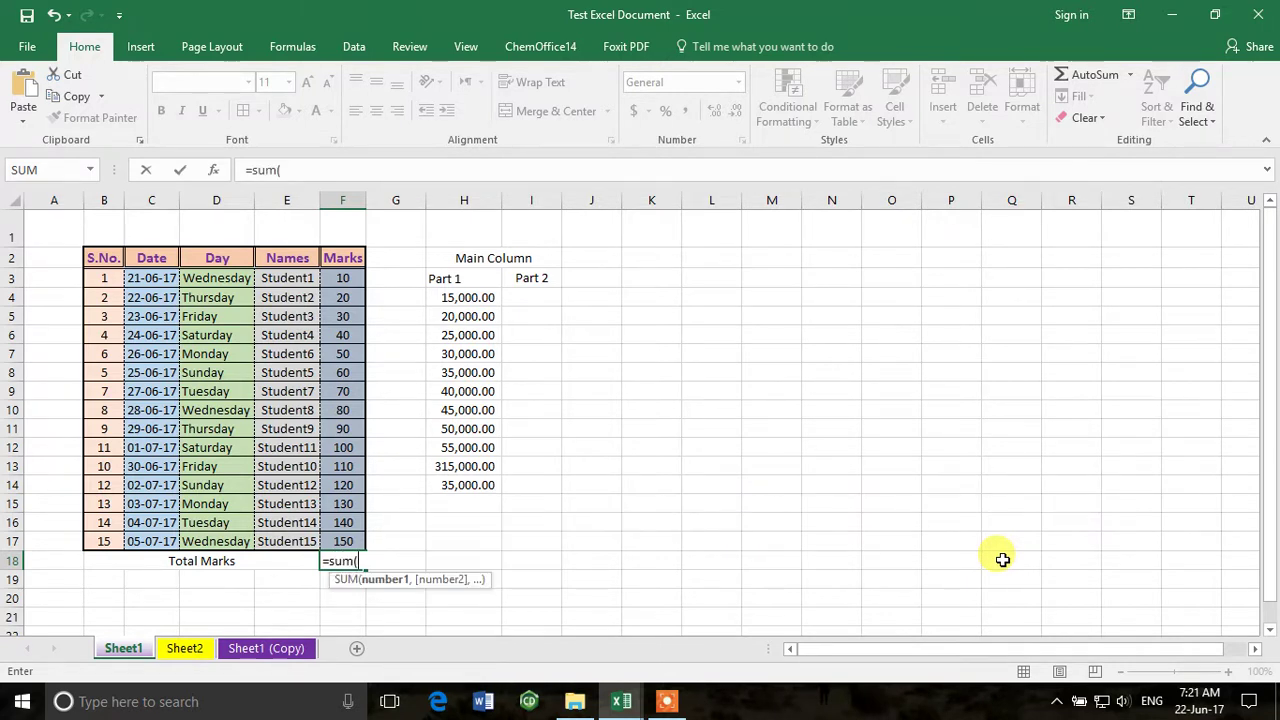
pyautogui.write('f3:')
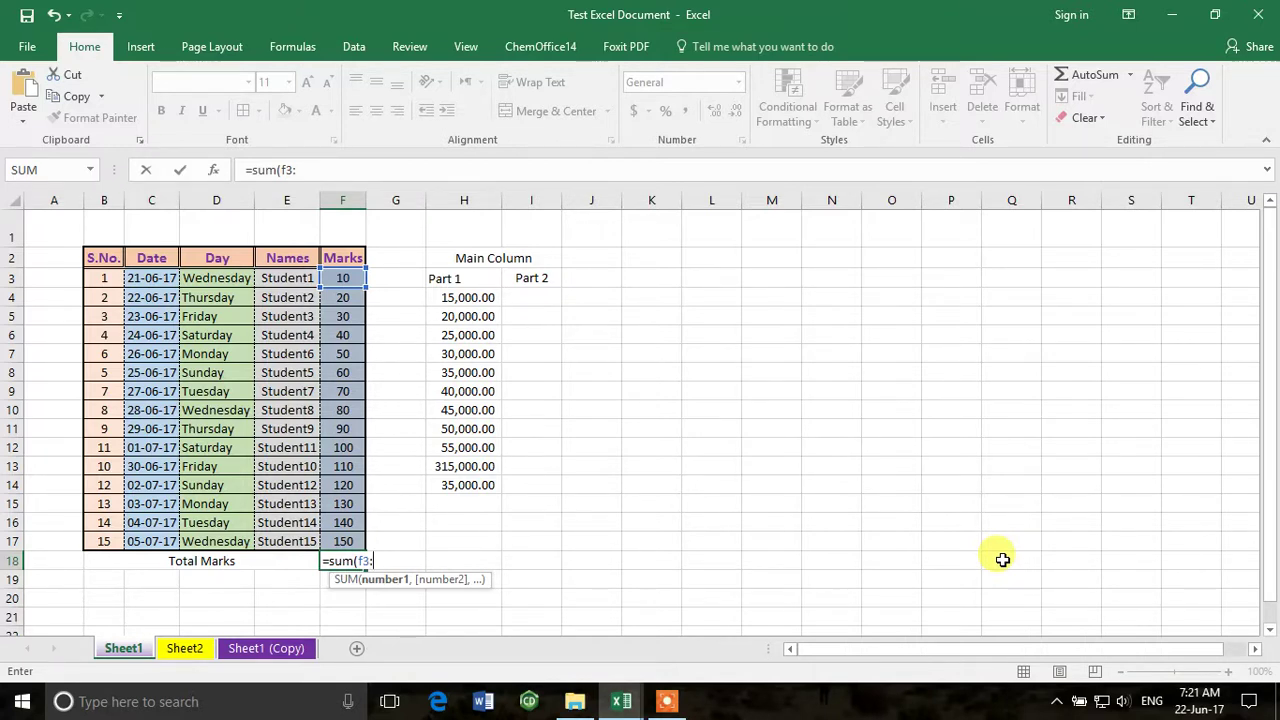
pyautogui.write('f17')
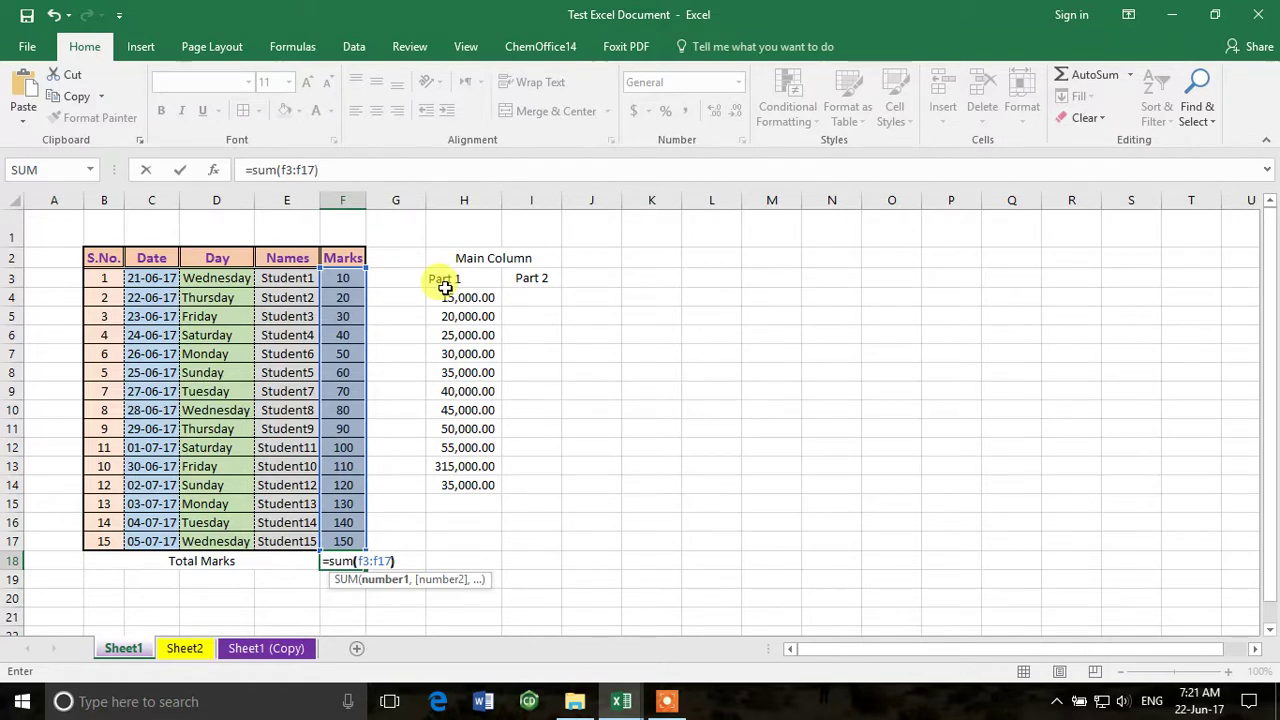
pyautogui.press('Return')
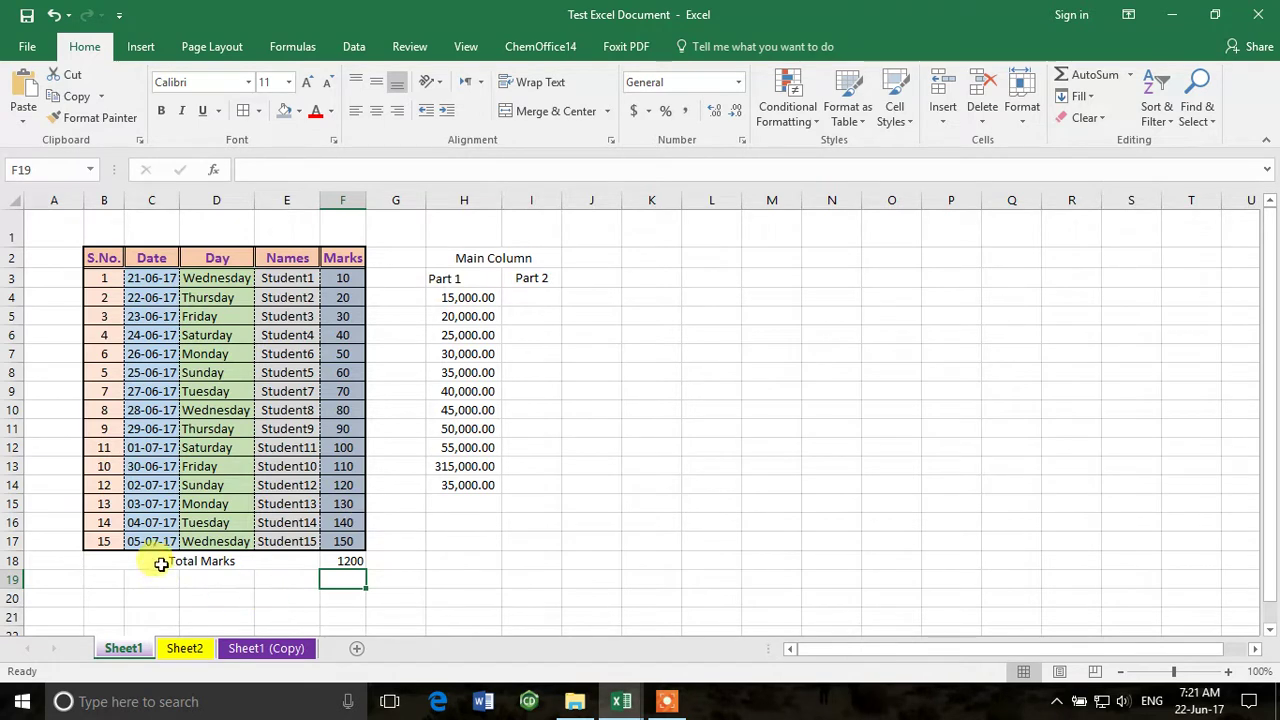
# Apply a cell border style to the Total Marks row B18:F18.
pyautogui.click(131, 563)
pyautogui.moveTo(131, 563); pyautogui.dragTo(343, 557)
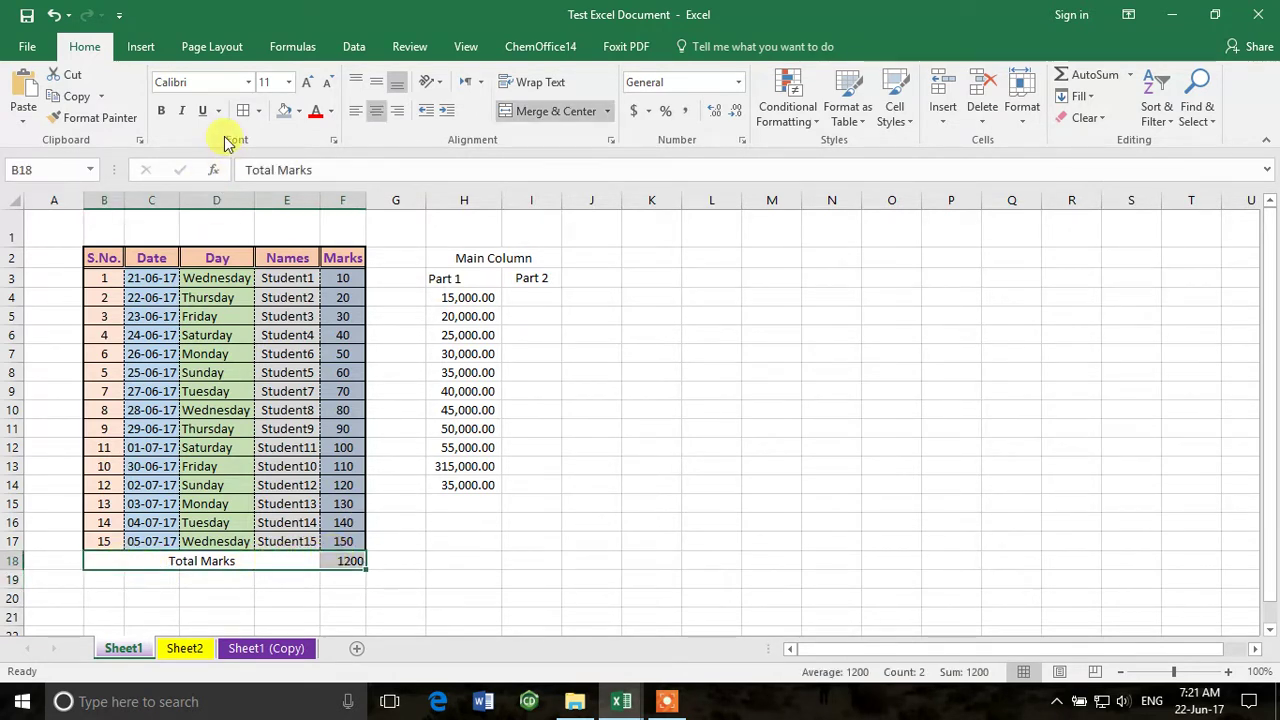
pyautogui.click(258, 111)
pyautogui.click(252, 584)
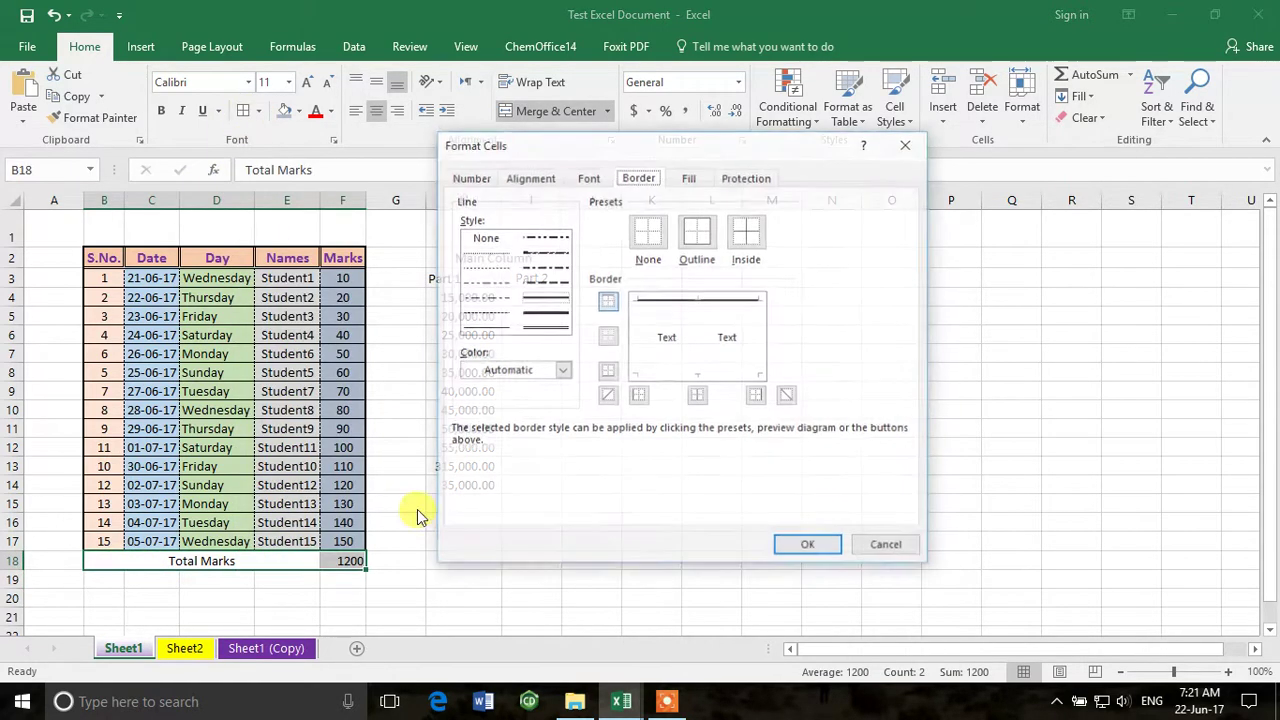
pyautogui.click(813, 546)
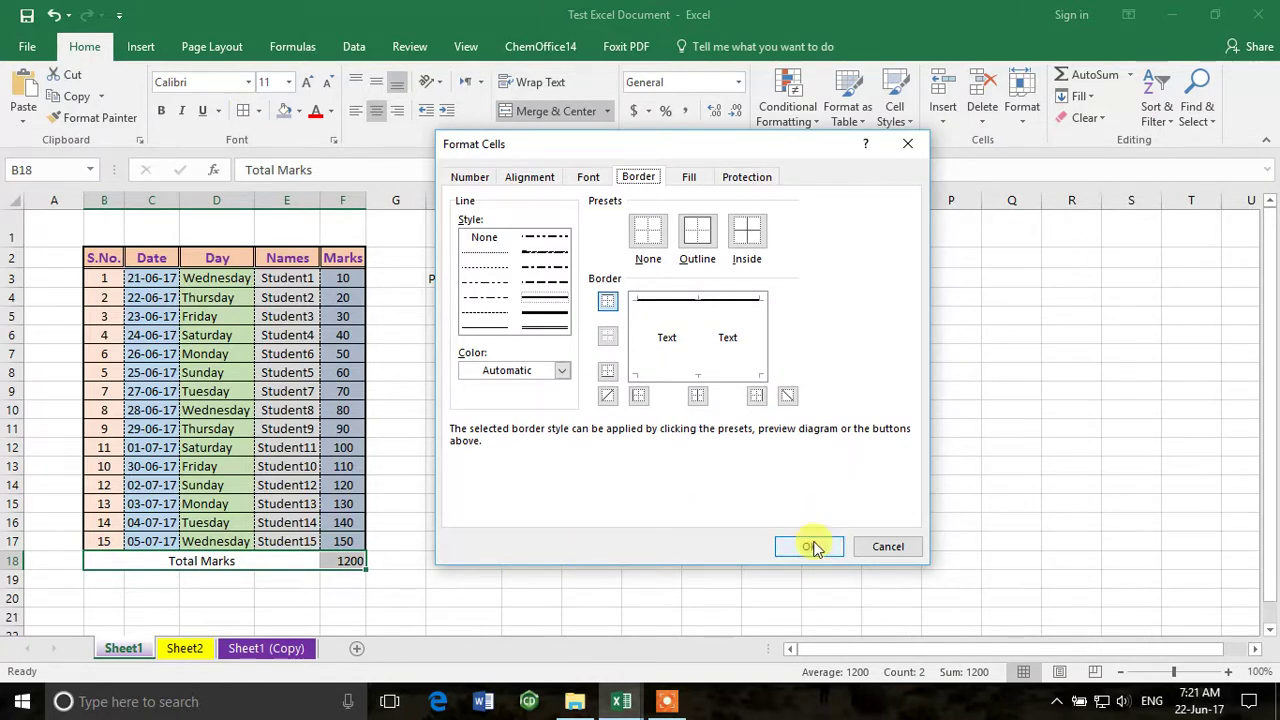
pyautogui.click(890, 546)
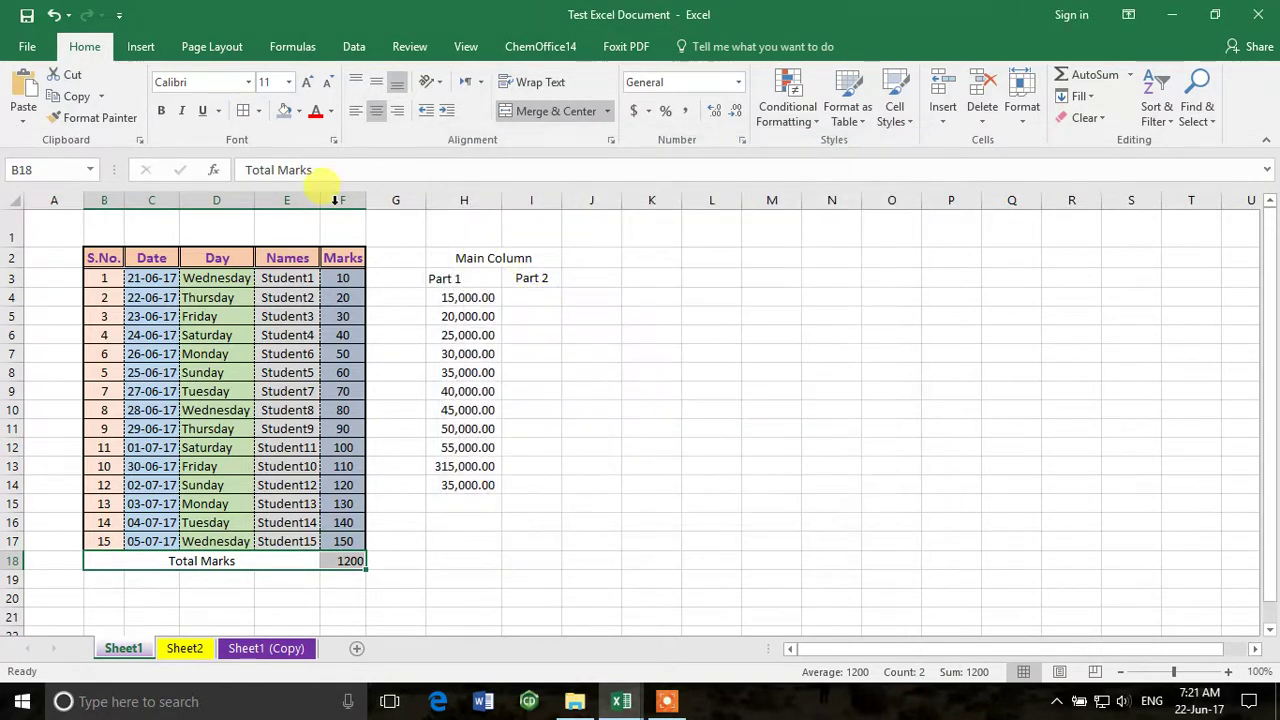
pyautogui.click(259, 112)
pyautogui.click(287, 248)
pyautogui.click(428, 518)
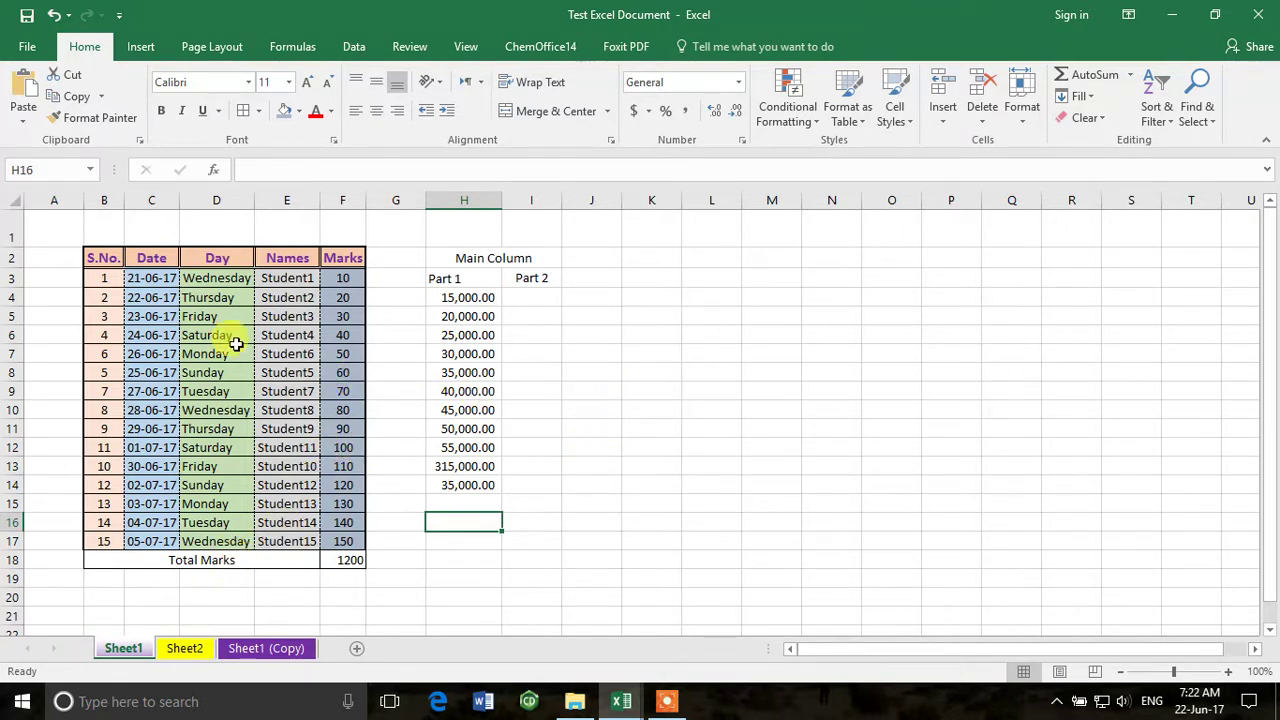
# Change the F2 heading to 'Obtained Marks' and AutoFit column F to fit it.
pyautogui.click(344, 258)
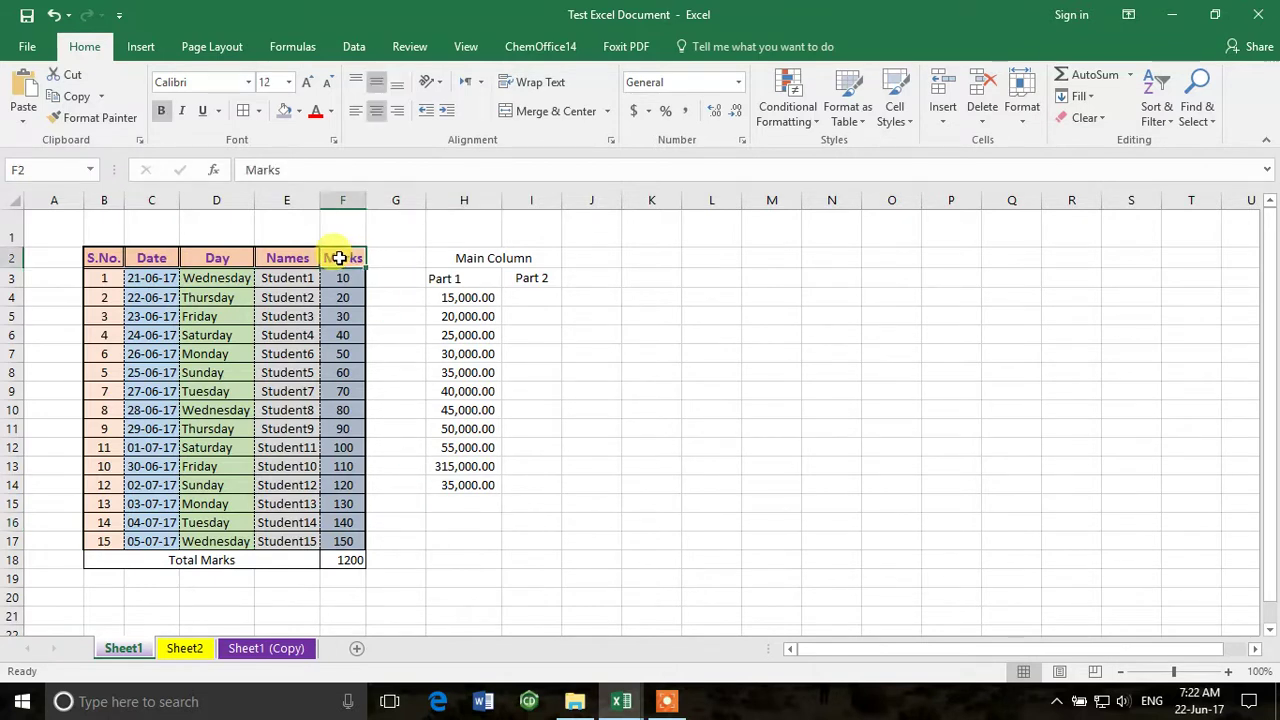
pyautogui.doubleClick(342, 258)
pyautogui.write('Ob')
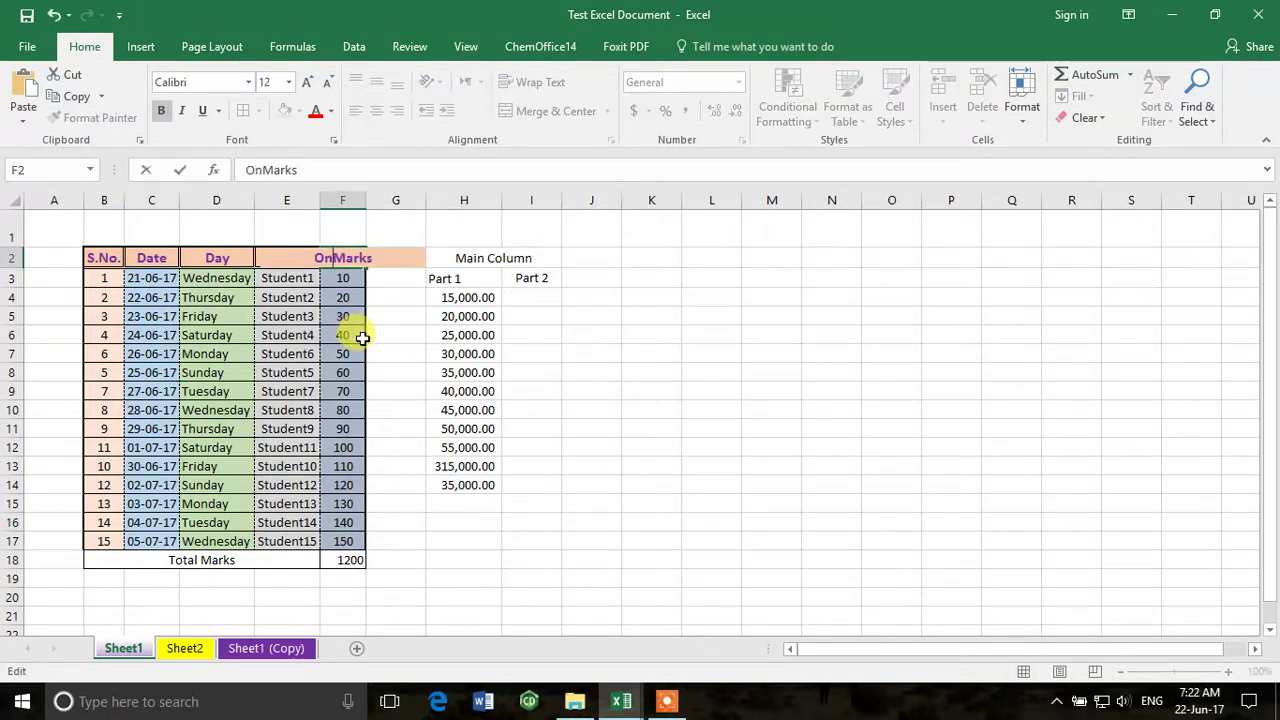
pyautogui.write('tained')
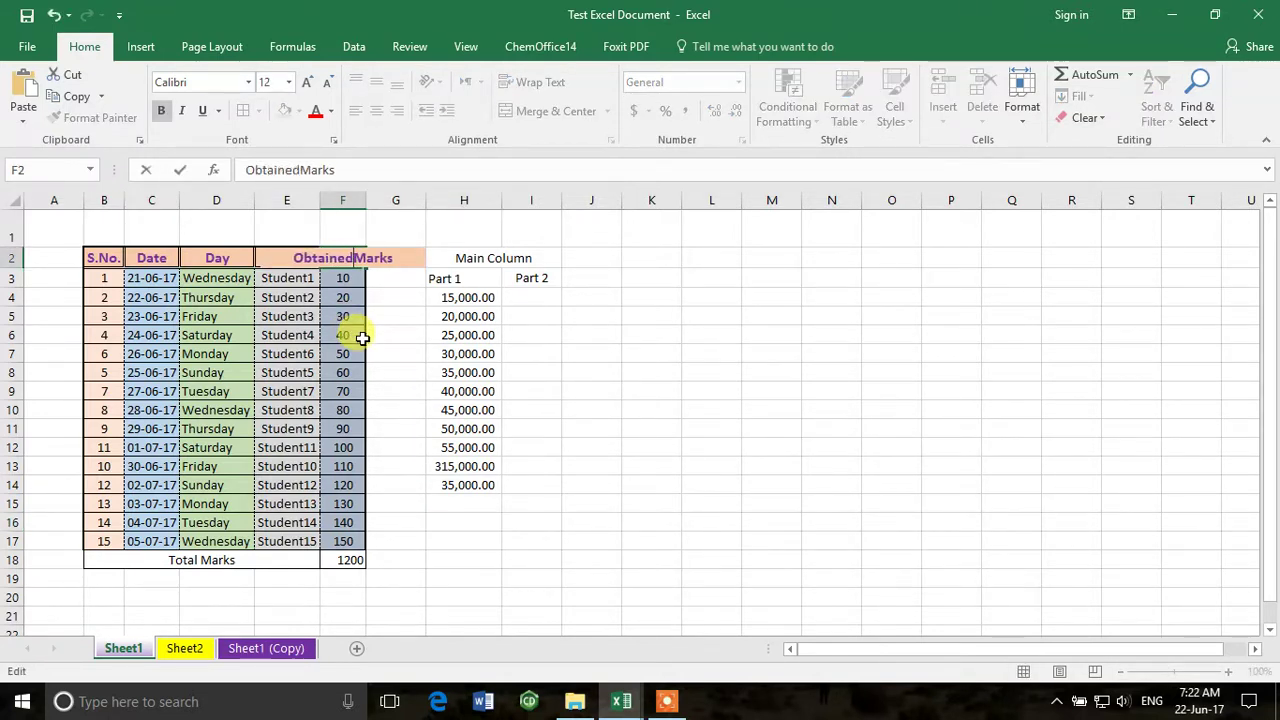
pyautogui.press('Return')
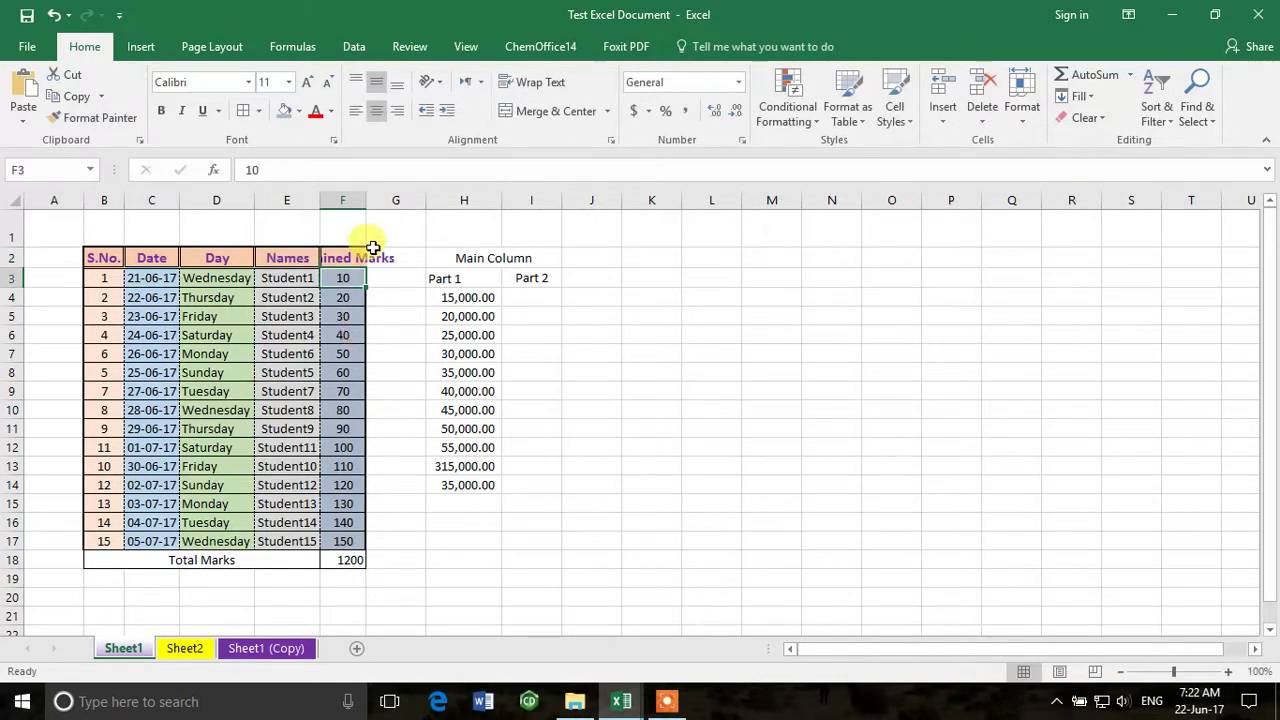
pyautogui.doubleClick(363, 197)
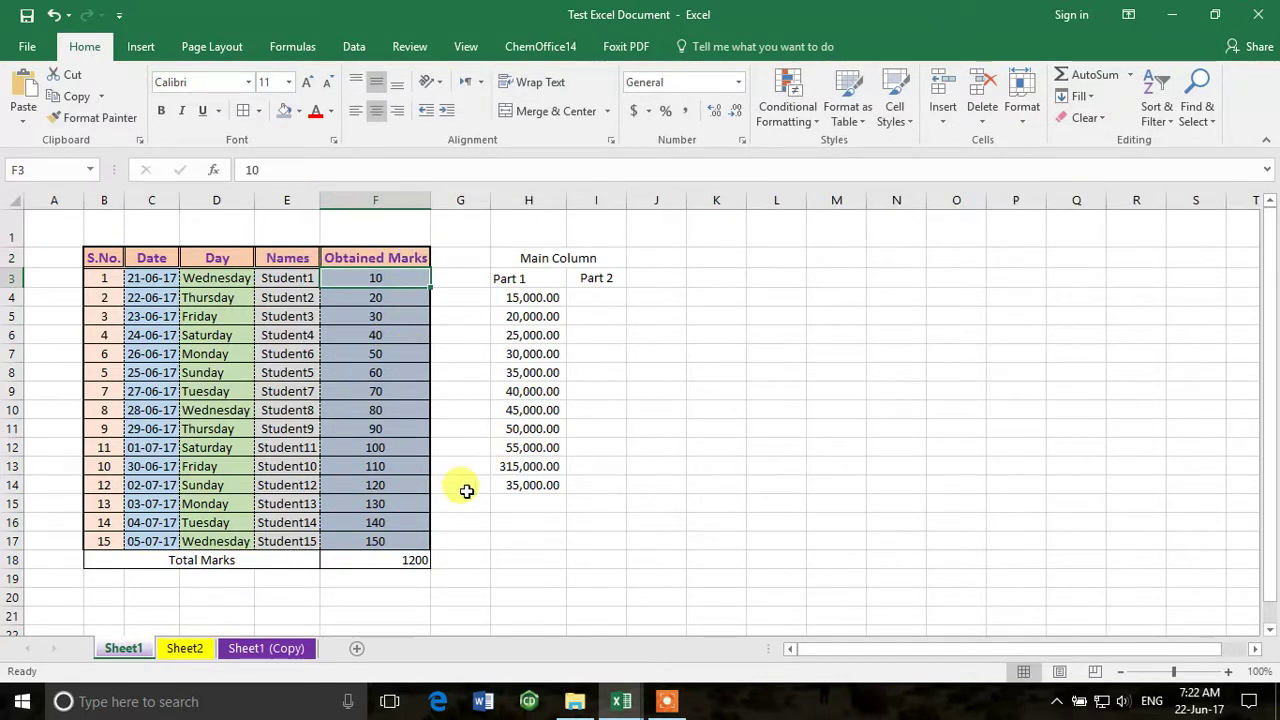
pyautogui.click(452, 538)
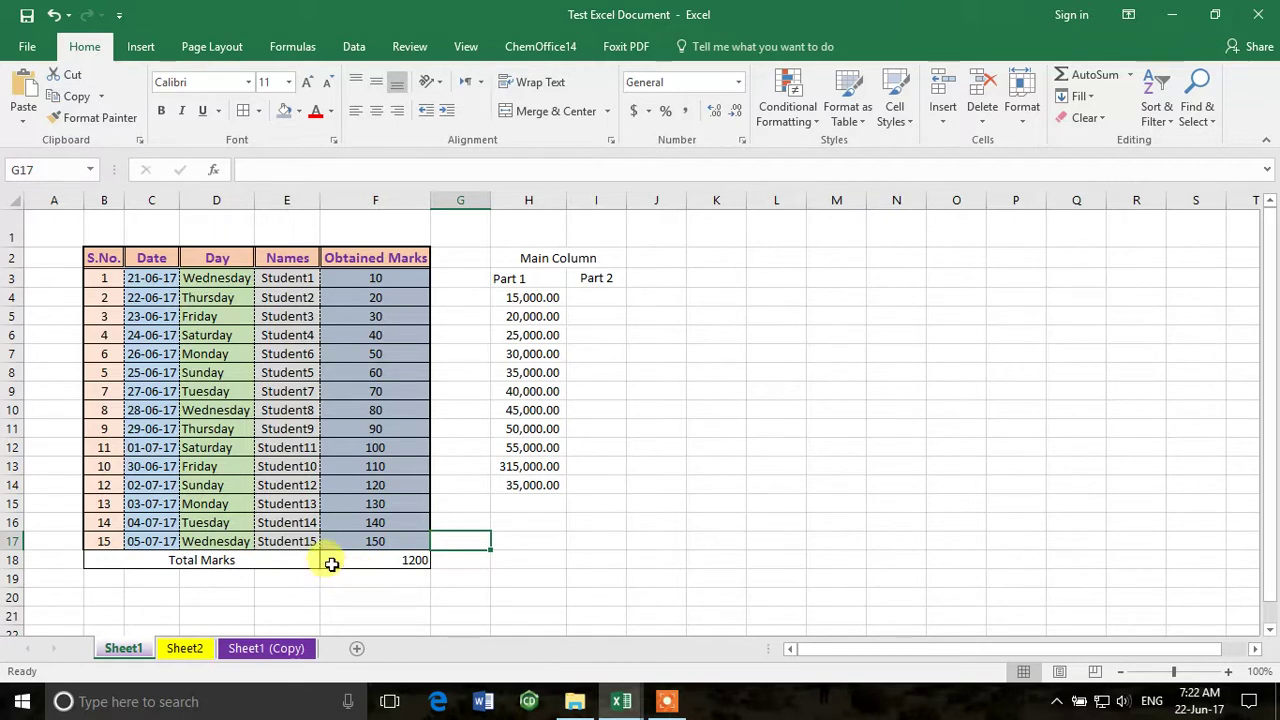
# Merge and centre B19:E19 and enter the label 'Percentage Marks'.
pyautogui.click(116, 581)
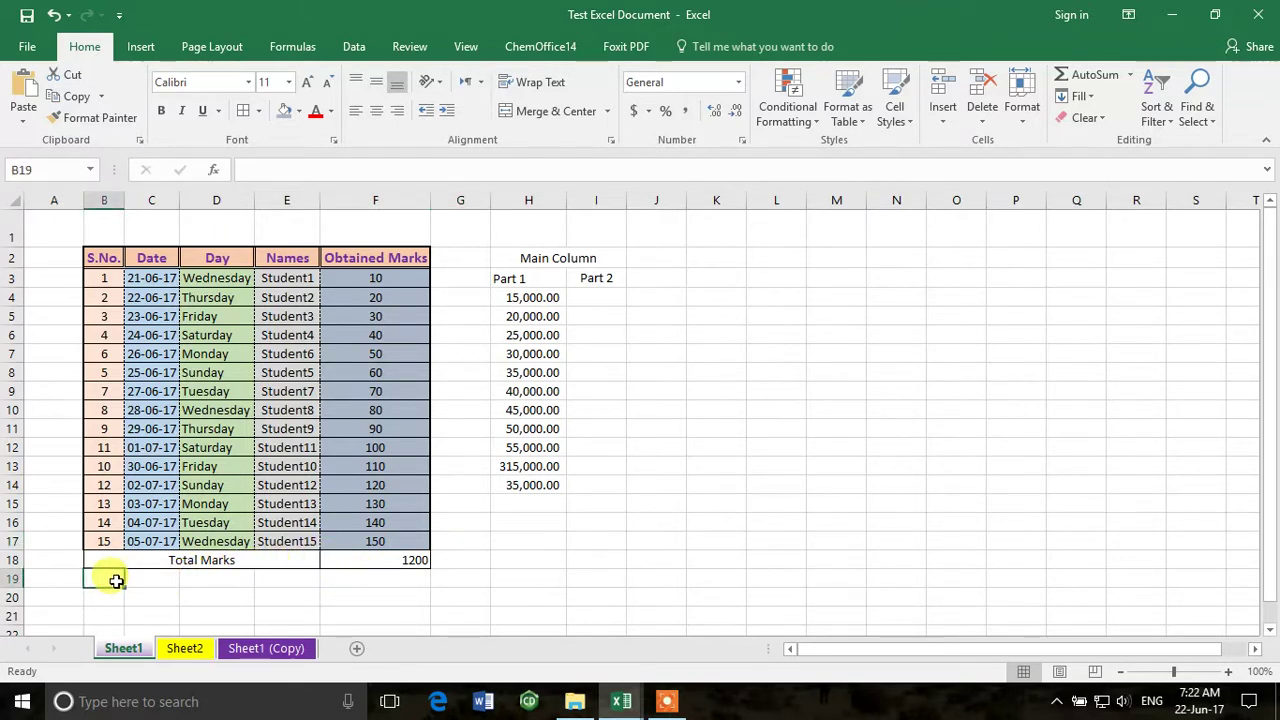
pyautogui.moveTo(110, 578); pyautogui.dragTo(300, 579)
pyautogui.click(545, 110)
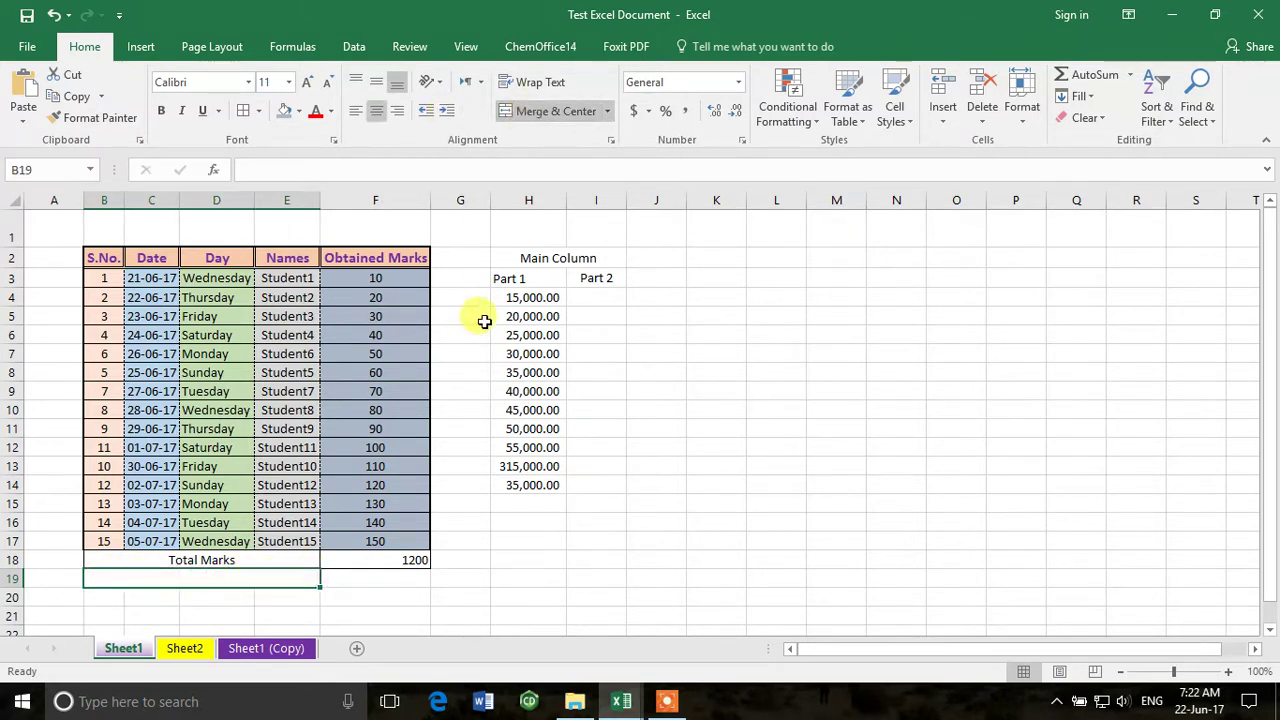
pyautogui.write('Percentage Marks')
pyautogui.press('Tab')
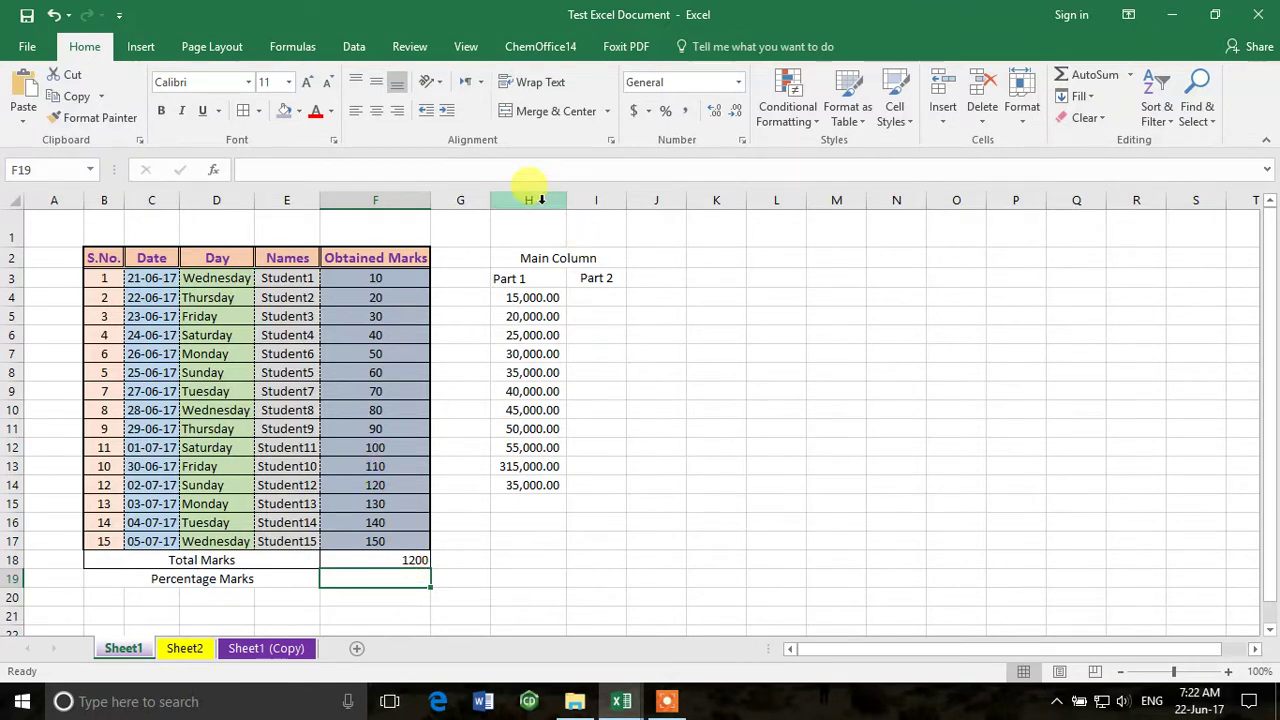
# Delete columns H and I holding the Main Column figures.
pyautogui.moveTo(538, 197); pyautogui.dragTo(604, 196)
pyautogui.rightClick(602, 197)
pyautogui.click(705, 380)
# Type 'Percentage Marks' as the new heading in G2.
pyautogui.click(458, 330)
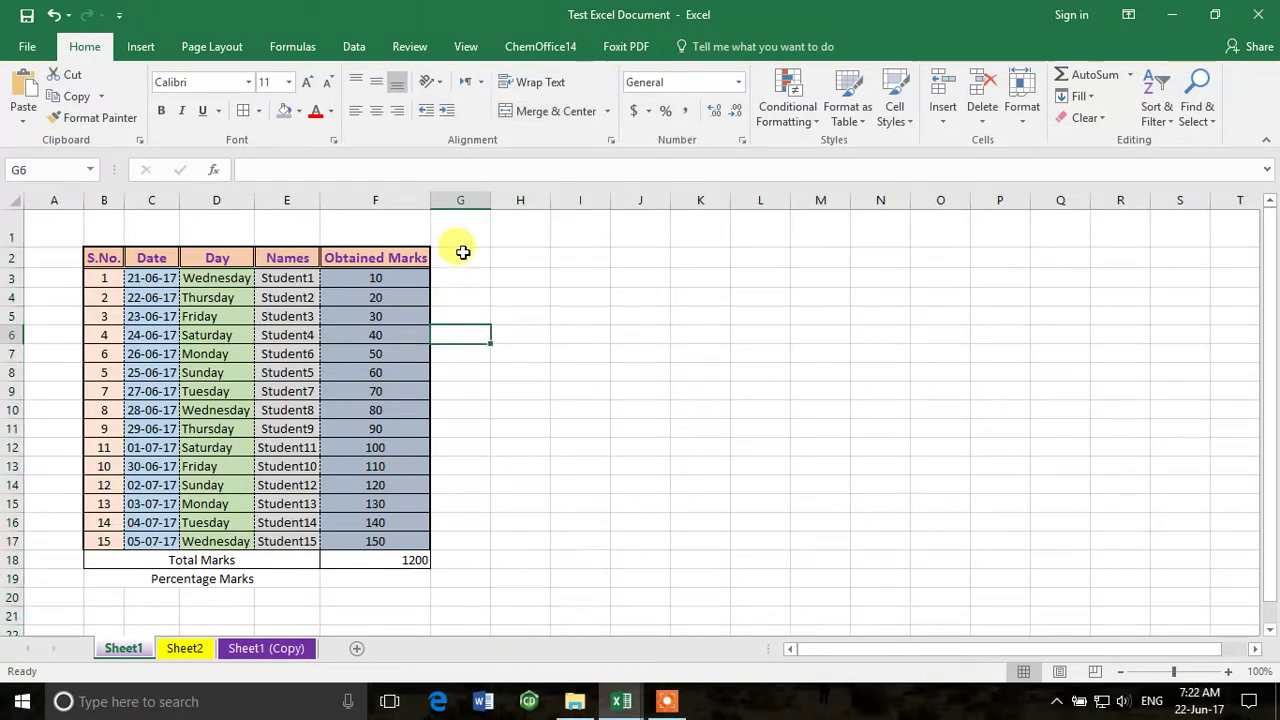
pyautogui.click(460, 256)
pyautogui.write('Perce')
pyautogui.write('ntage')
pyautogui.write(' Marks')
# Confirm the G2 heading, AutoFit column G, and insert a blank row above the table.
pyautogui.press('Return')
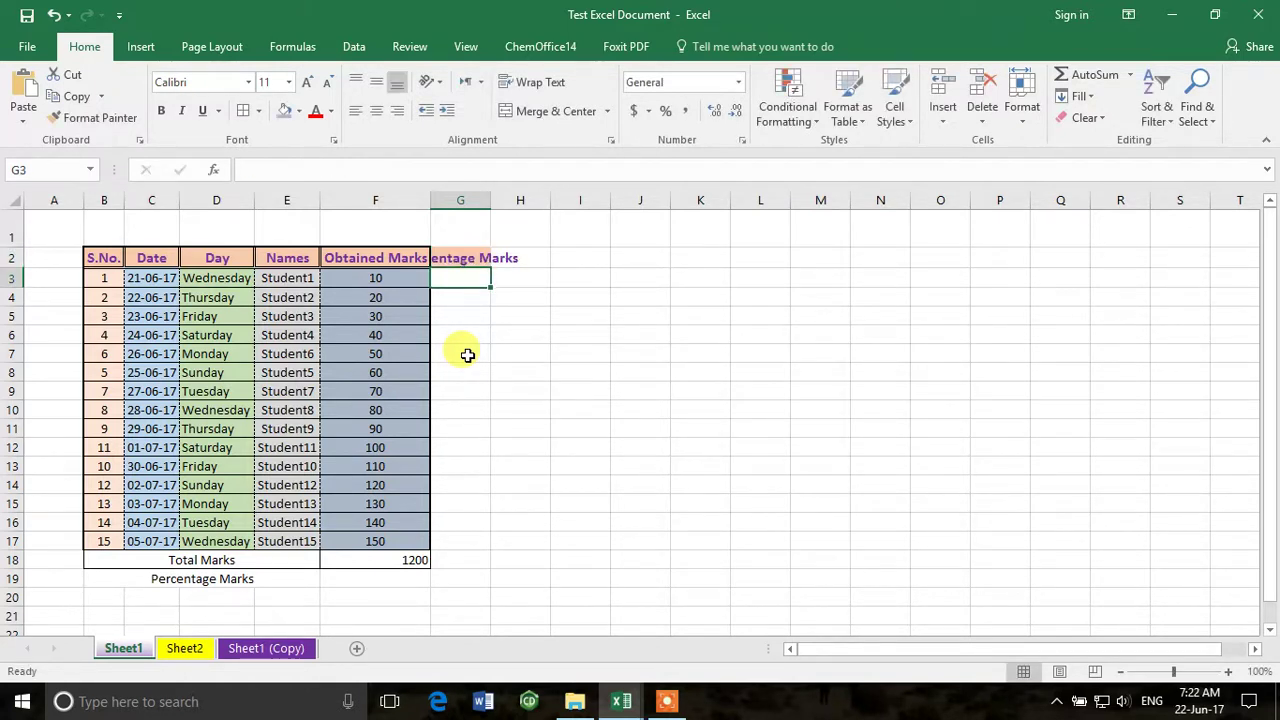
pyautogui.doubleClick(491, 199)
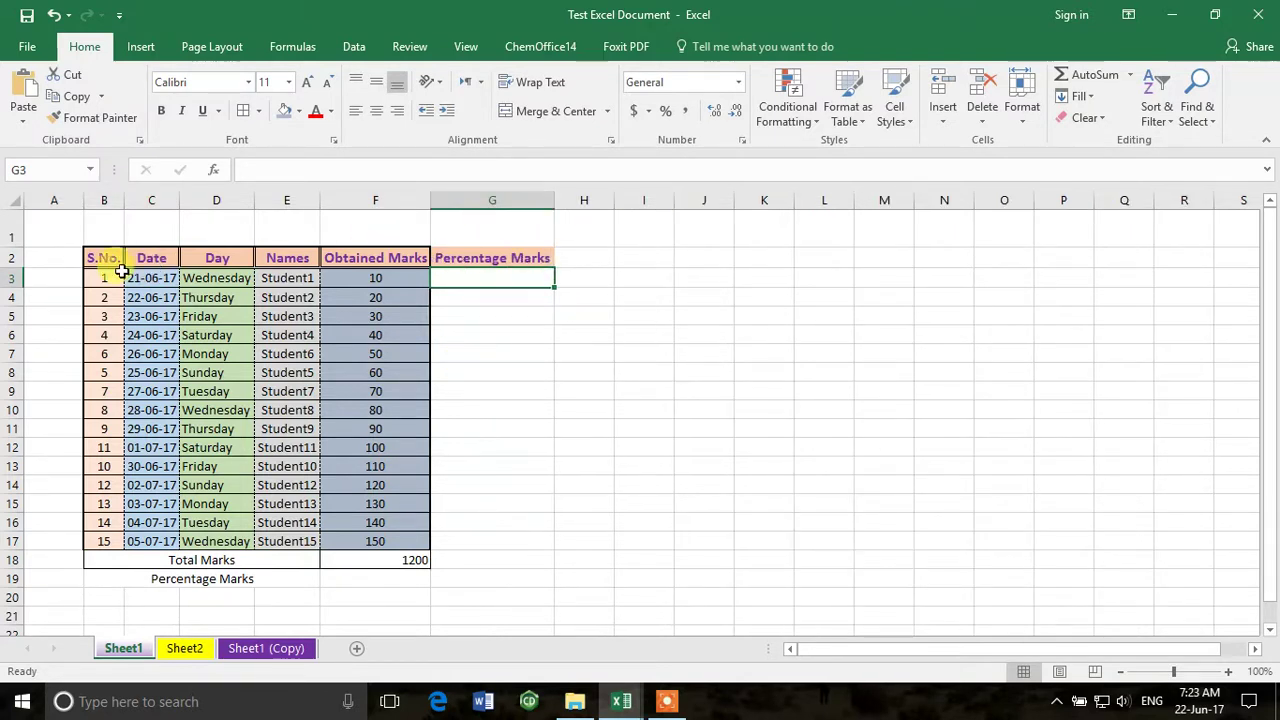
pyautogui.rightClick(12, 237)
pyautogui.click(98, 358)
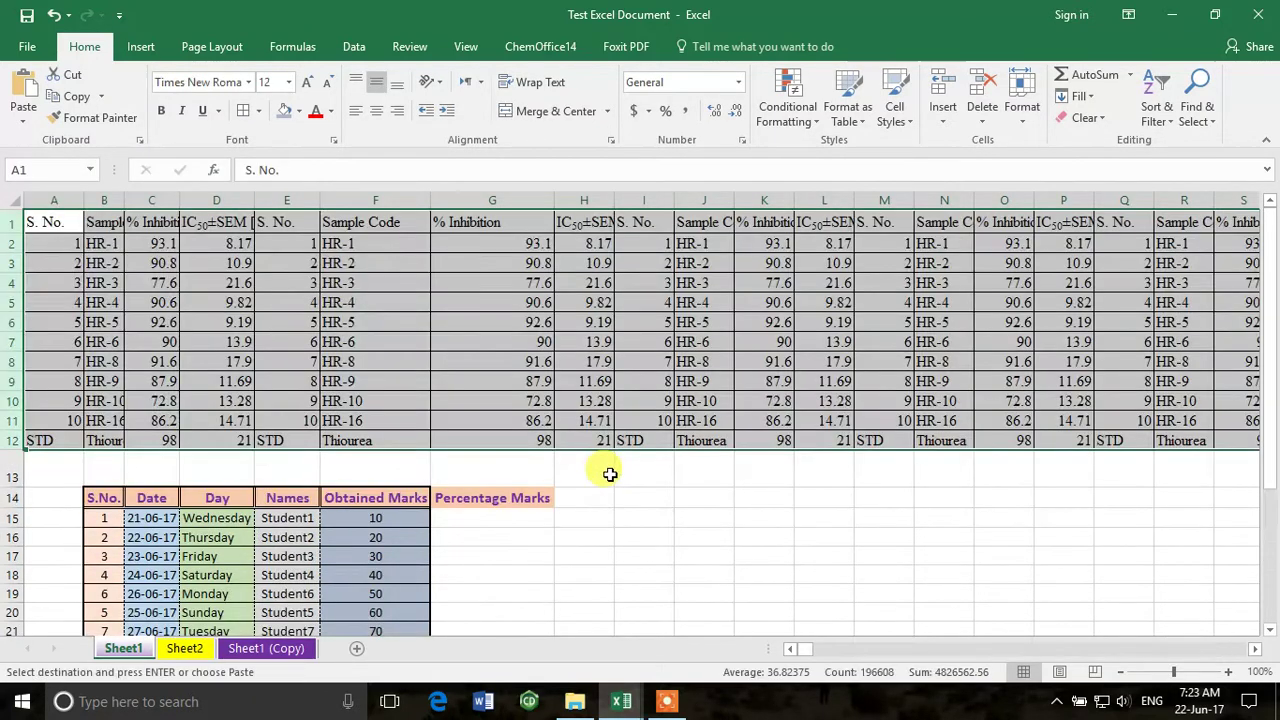
pyautogui.hotkey('ctrl', 'z')
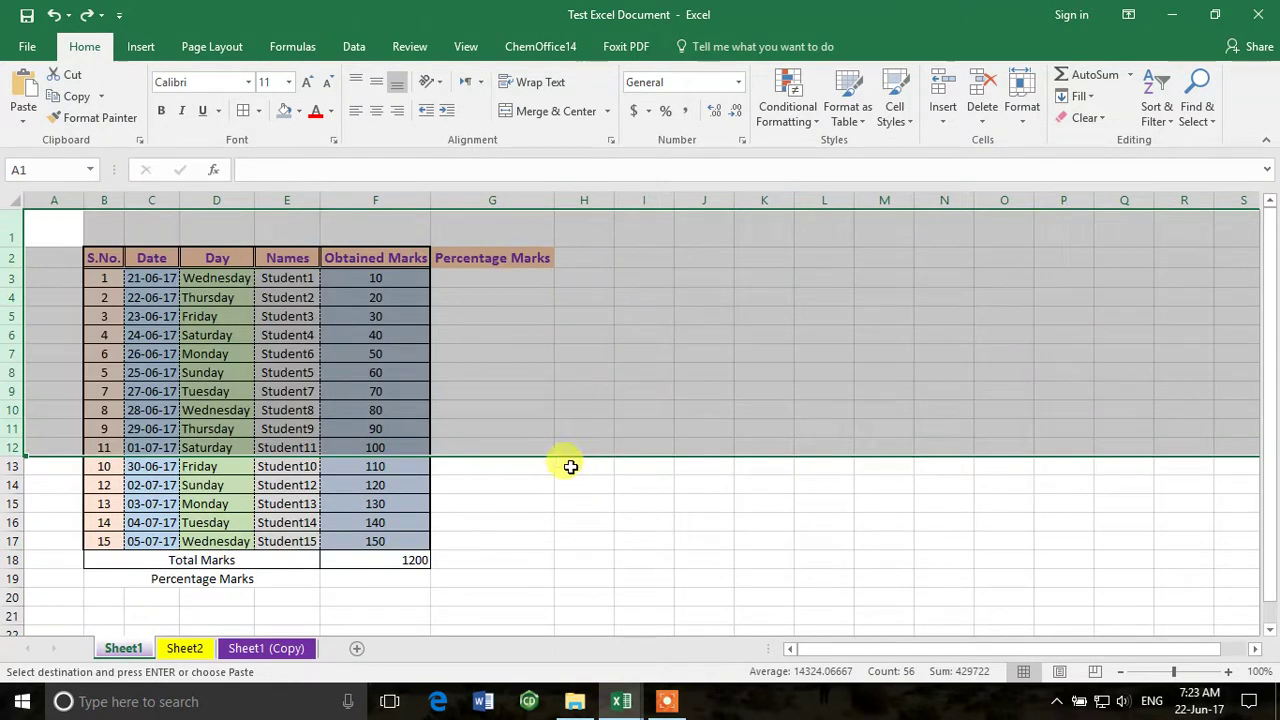
pyautogui.click(590, 595)
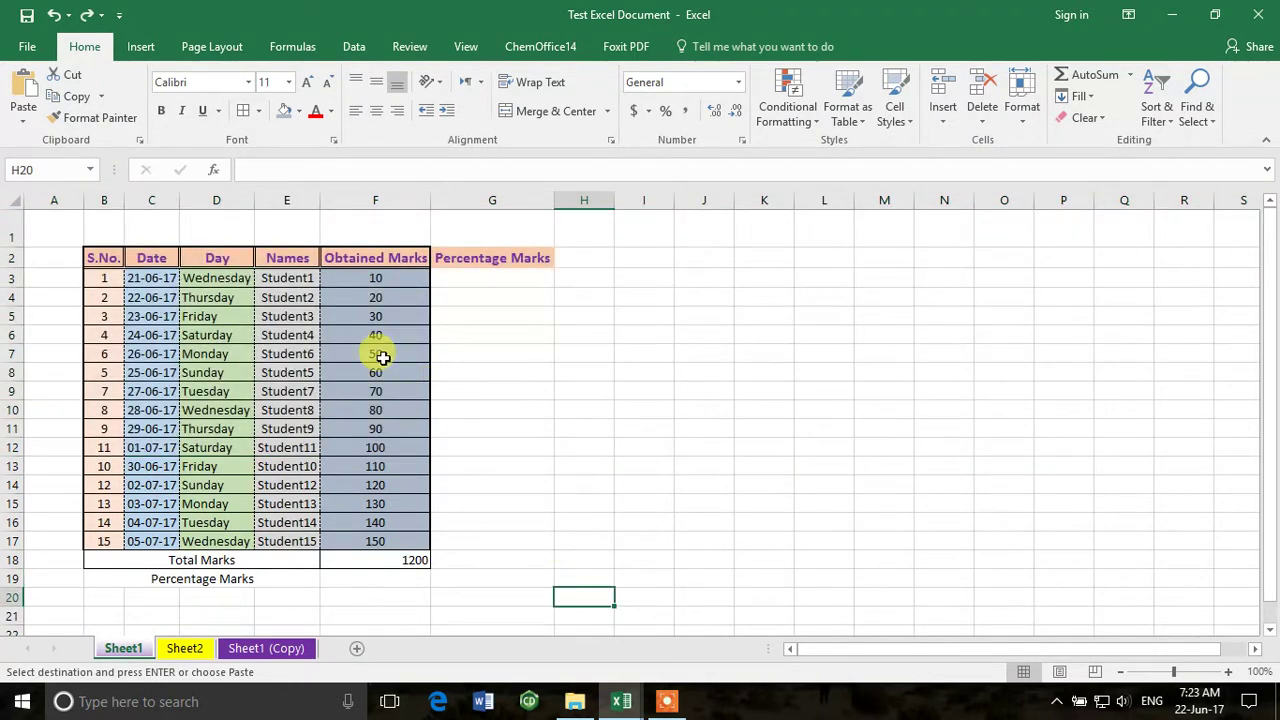
pyautogui.rightClick(10, 237)
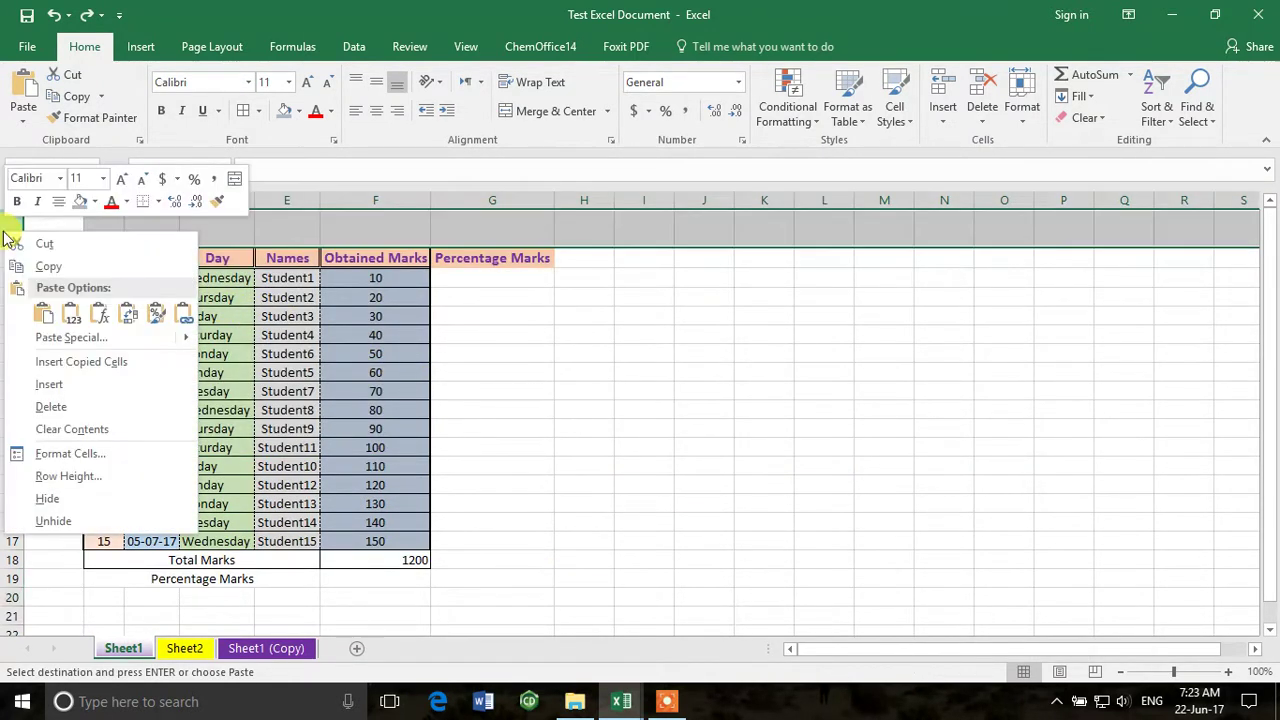
pyautogui.click(80, 384)
pyautogui.click(557, 497)
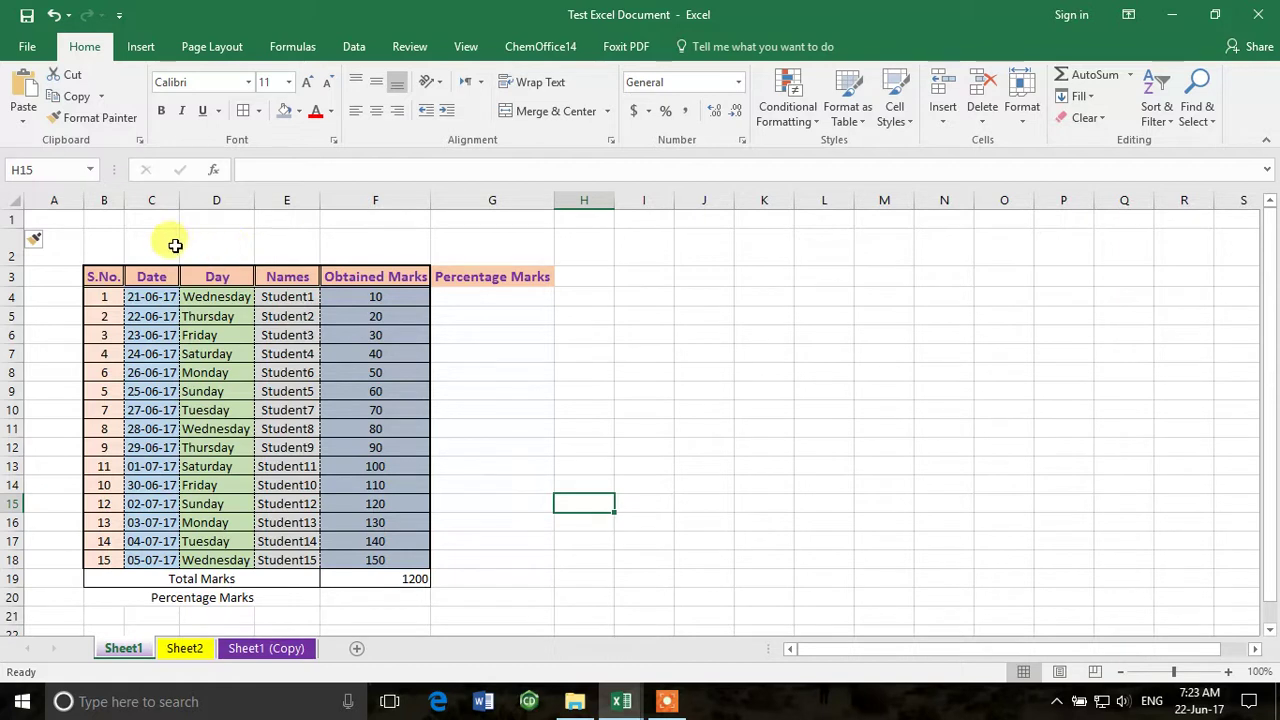
# Merge B2:E2 with a 'Total Marks' label and enter 200 in F2.
pyautogui.moveTo(115, 242); pyautogui.dragTo(285, 245)
pyautogui.click(541, 118)
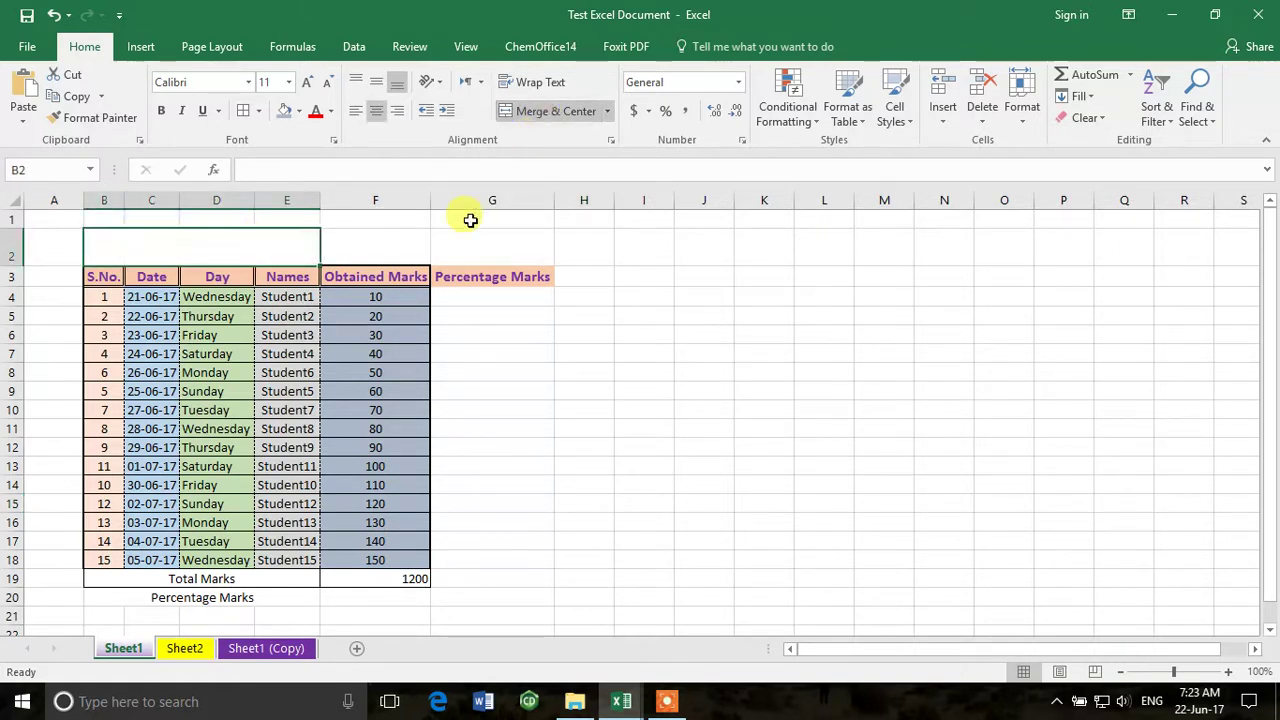
pyautogui.write('Total')
pyautogui.press('Tab')
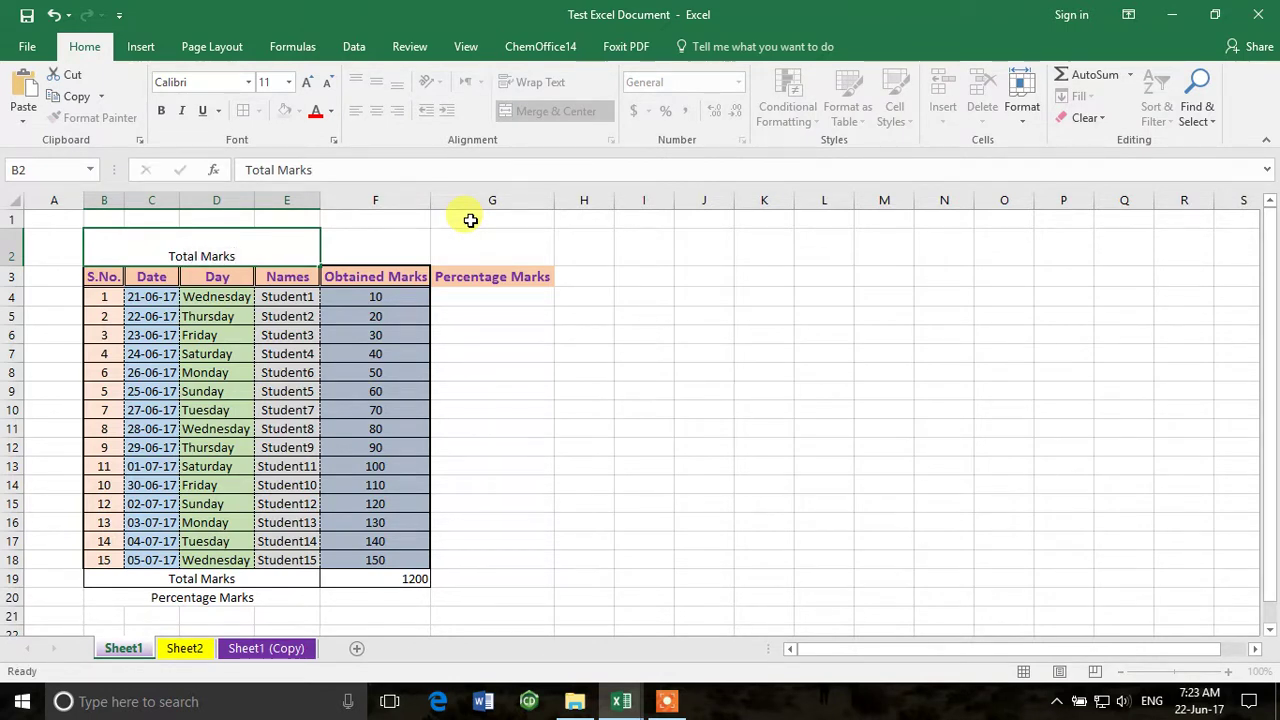
pyautogui.write('200')
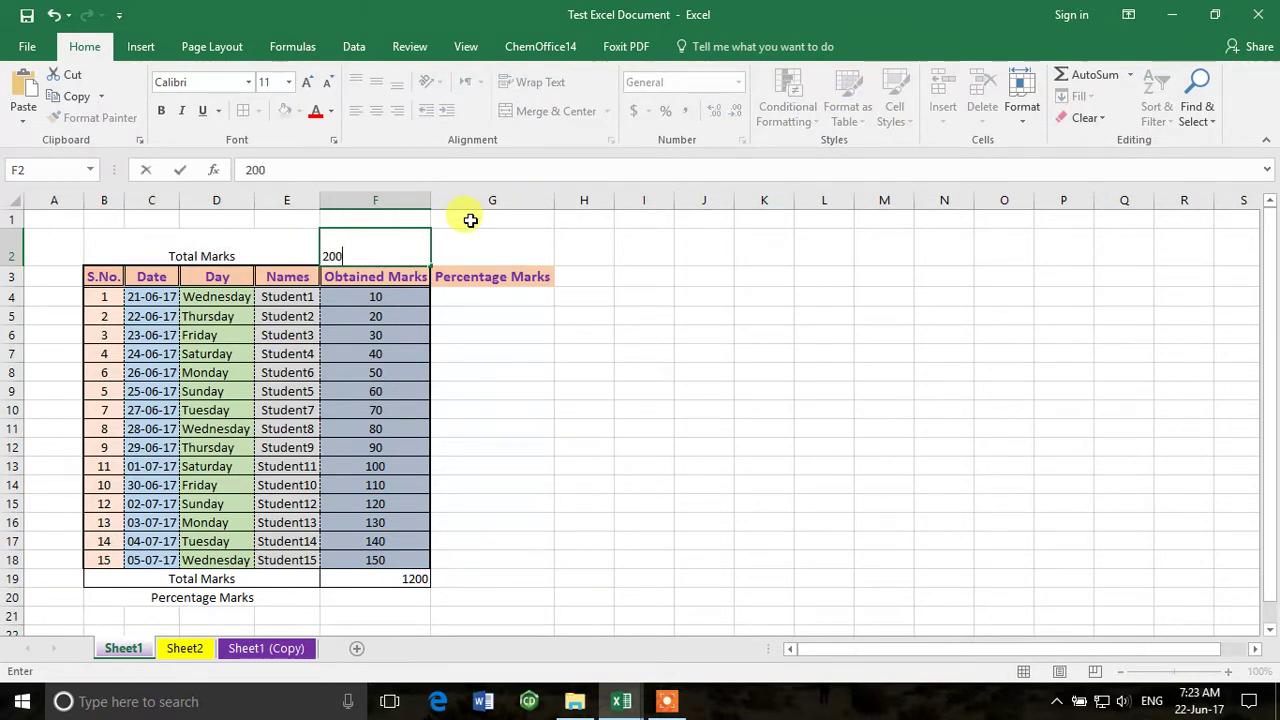
pyautogui.press('Return')
# Make row B2:F2 bold, middle-aligned and horizontally centred.
pyautogui.moveTo(237, 251); pyautogui.dragTo(334, 243)
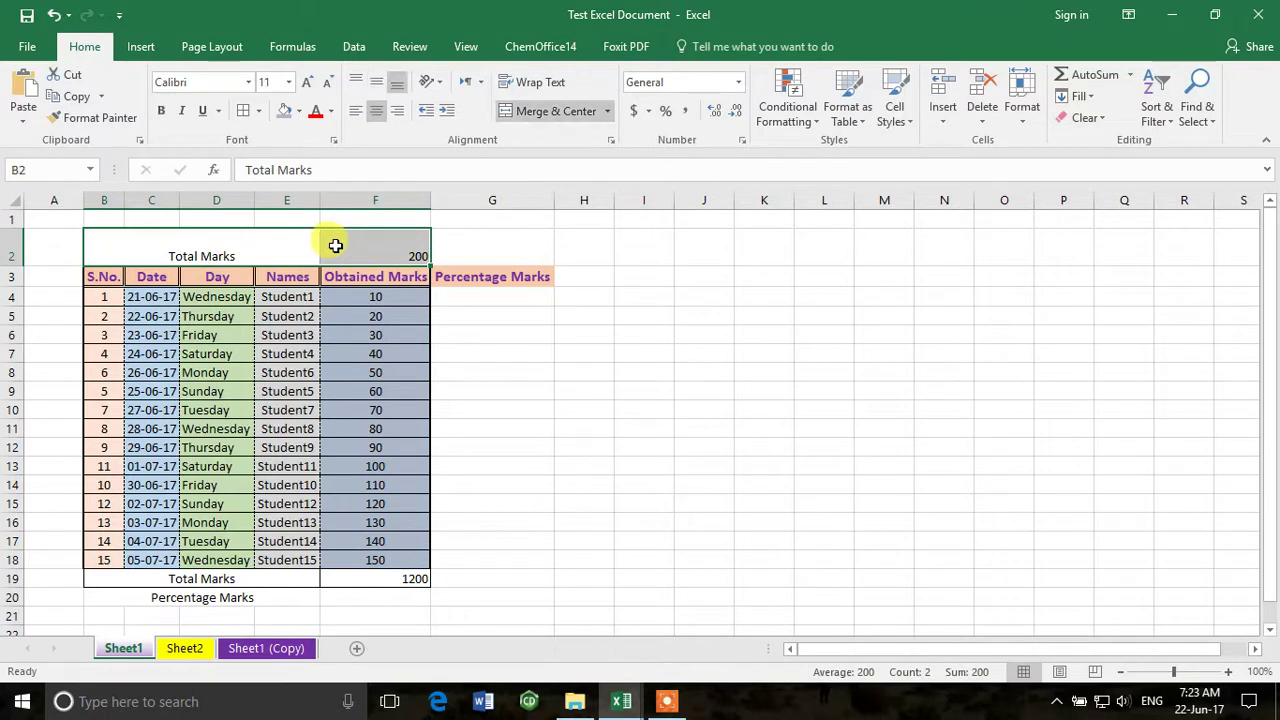
pyautogui.click(376, 81)
pyautogui.click(161, 111)
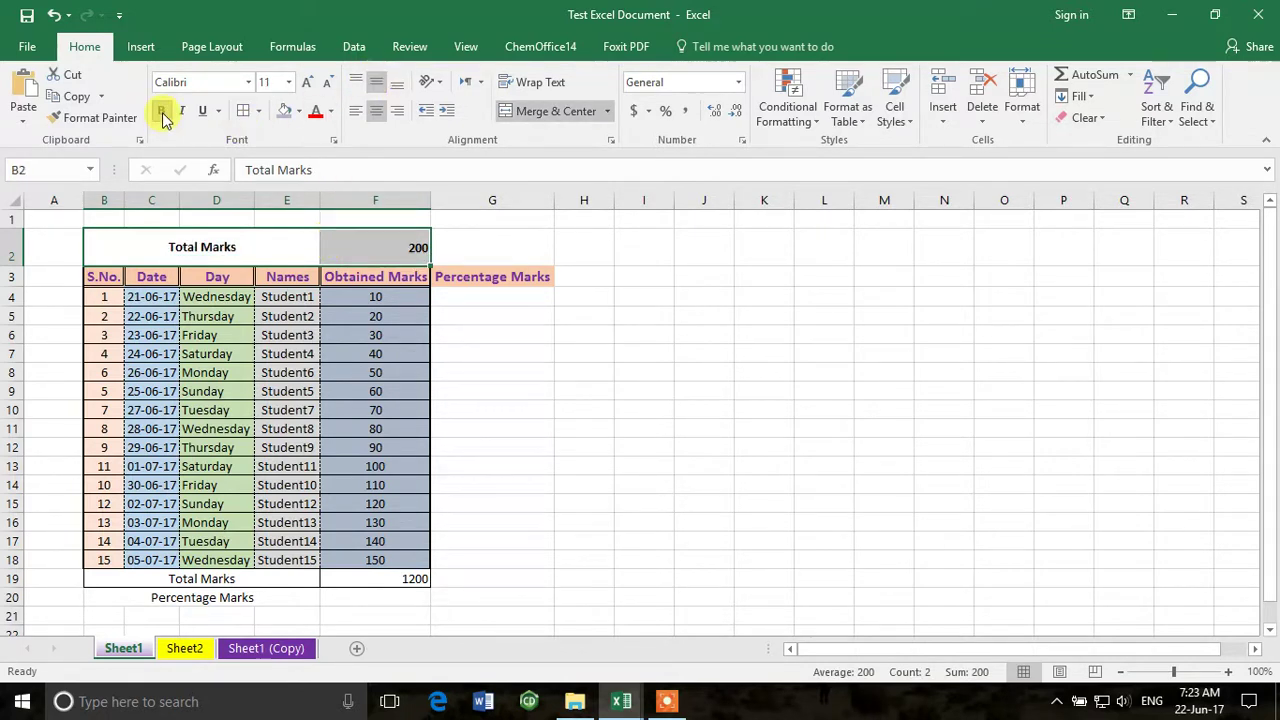
pyautogui.click(376, 111)
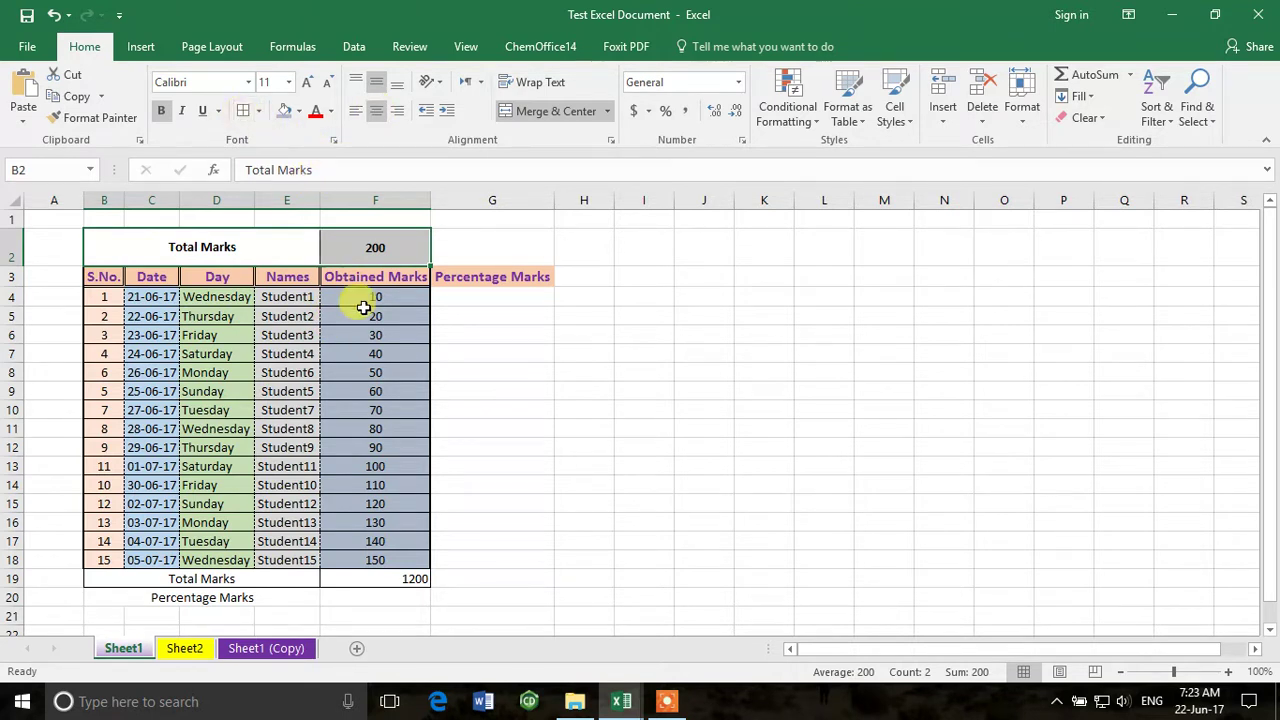
pyautogui.click(375, 391)
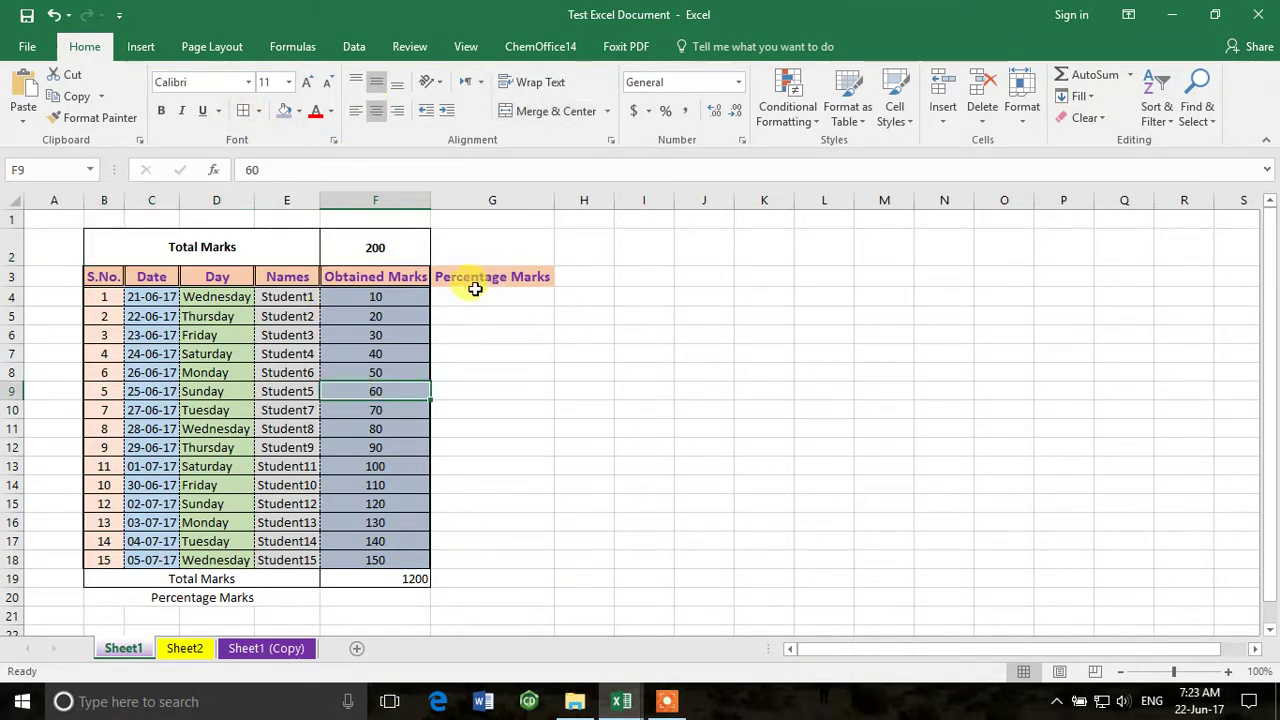
pyautogui.click(500, 301)
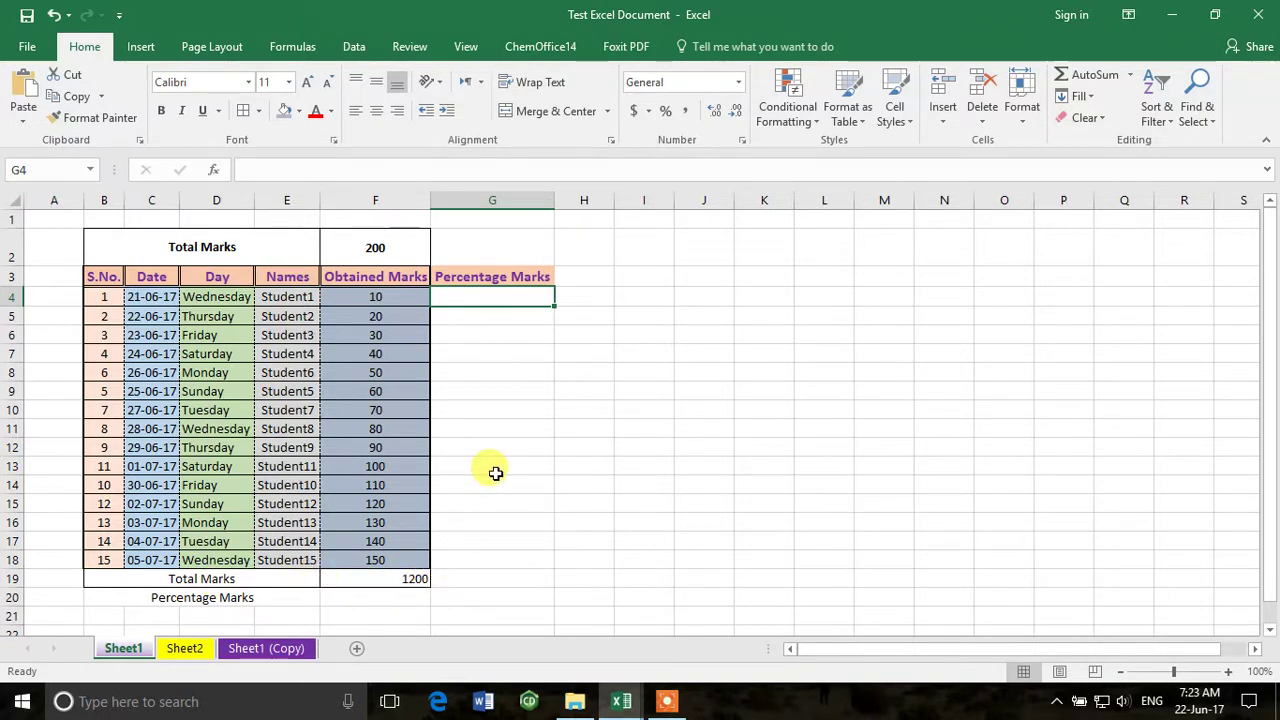
# Change the B20 label from 'Percentage Marks' to 'Average Marks'.
pyautogui.doubleClick(212, 599)
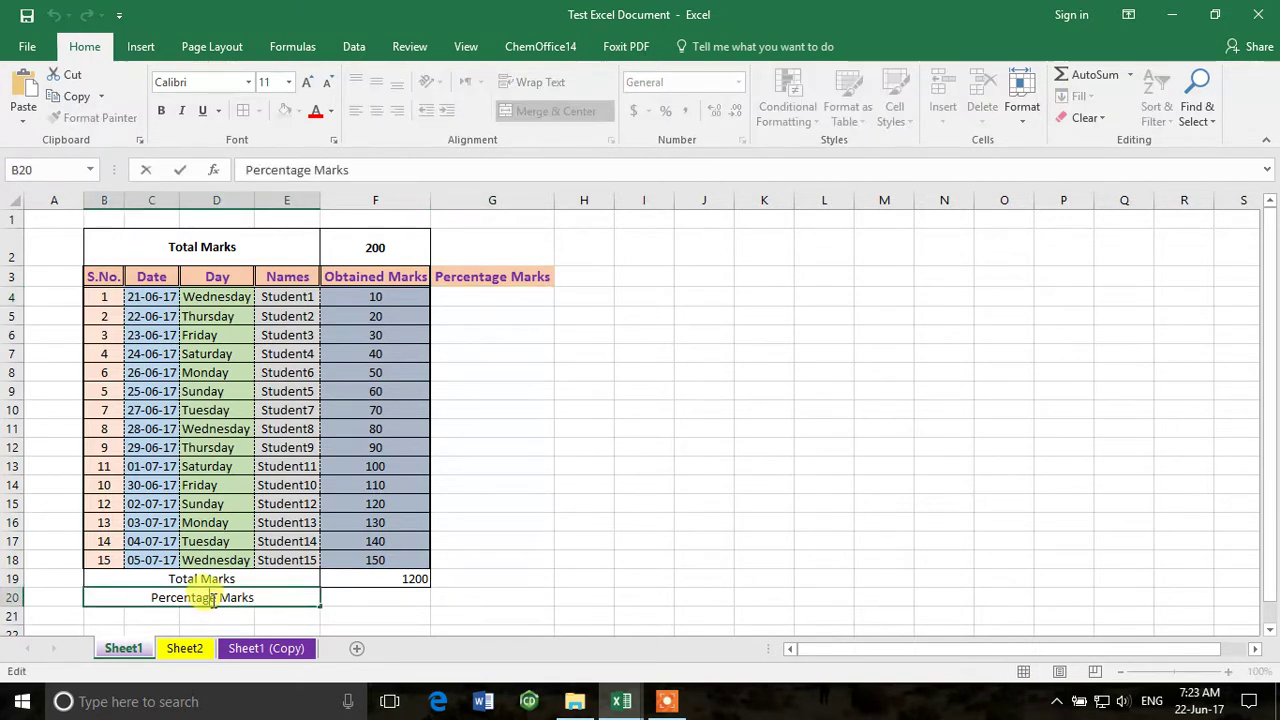
pyautogui.moveTo(212, 599); pyautogui.dragTo(92, 598)
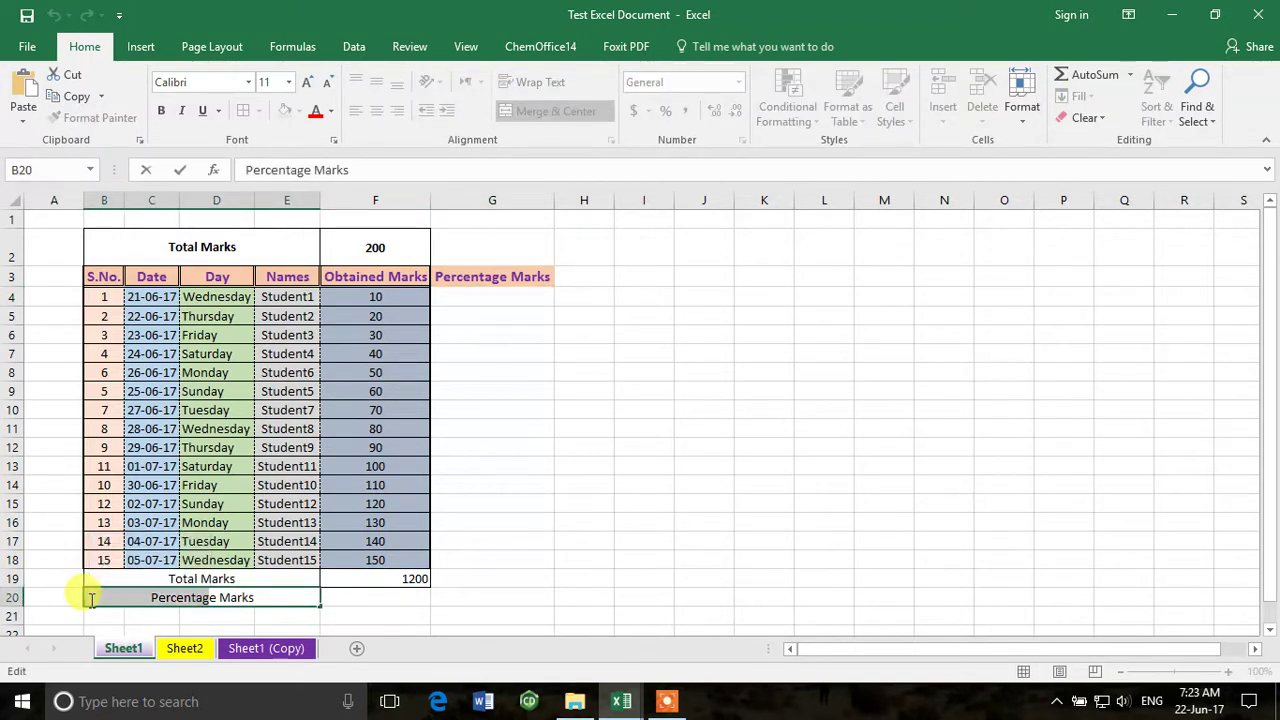
pyautogui.write('Average')
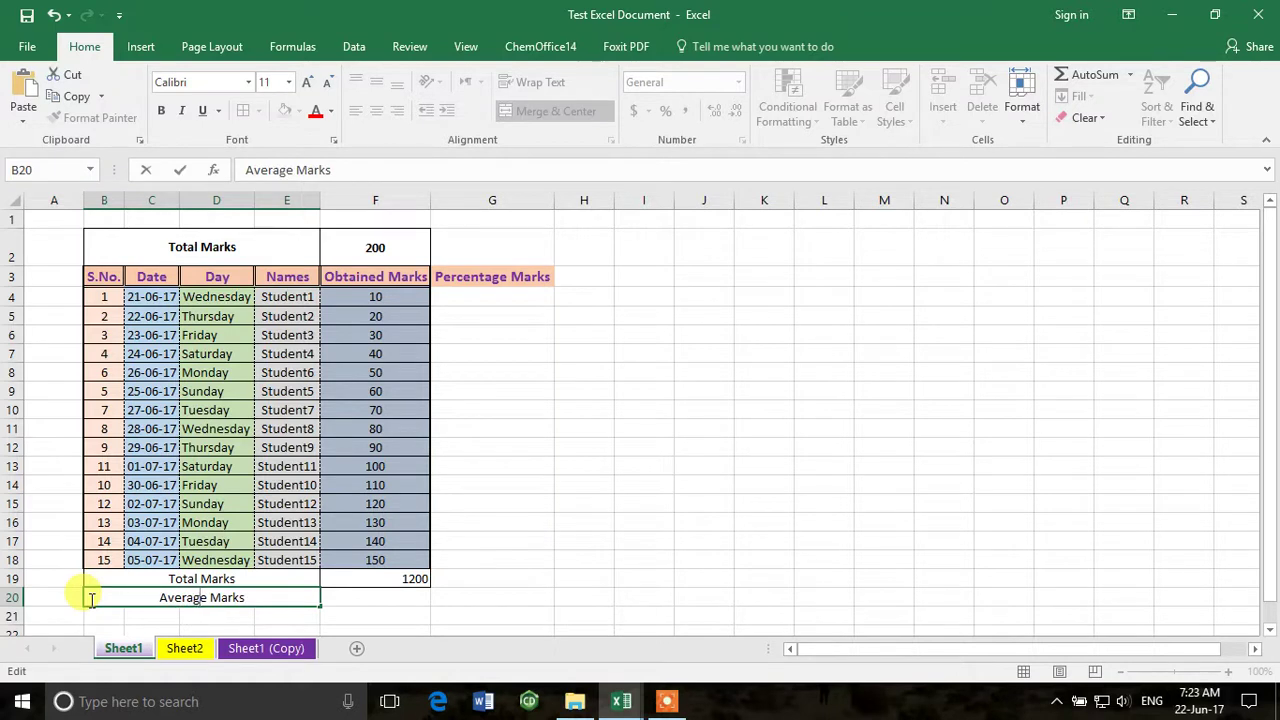
pyautogui.press('Return')
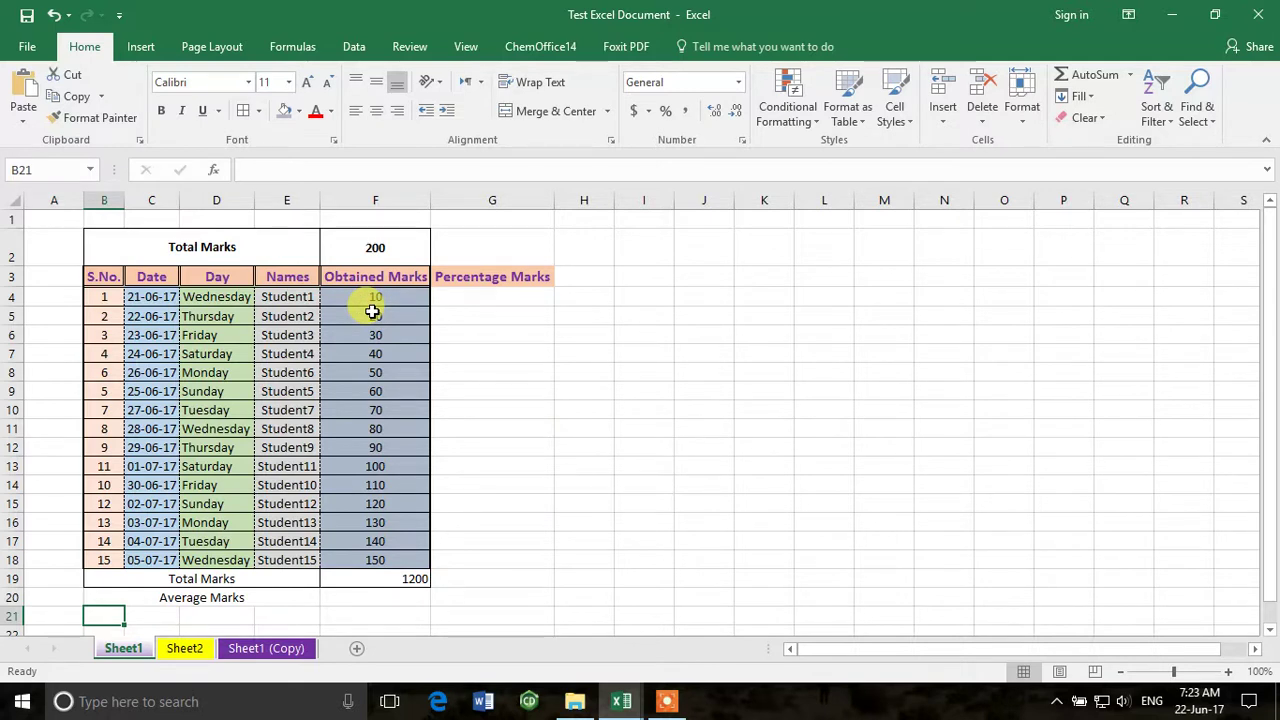
# Type the percentage formula =SUM(F4/F2*100) into G4, fixing the mistaken F3 reference to F2.
pyautogui.click(487, 296)
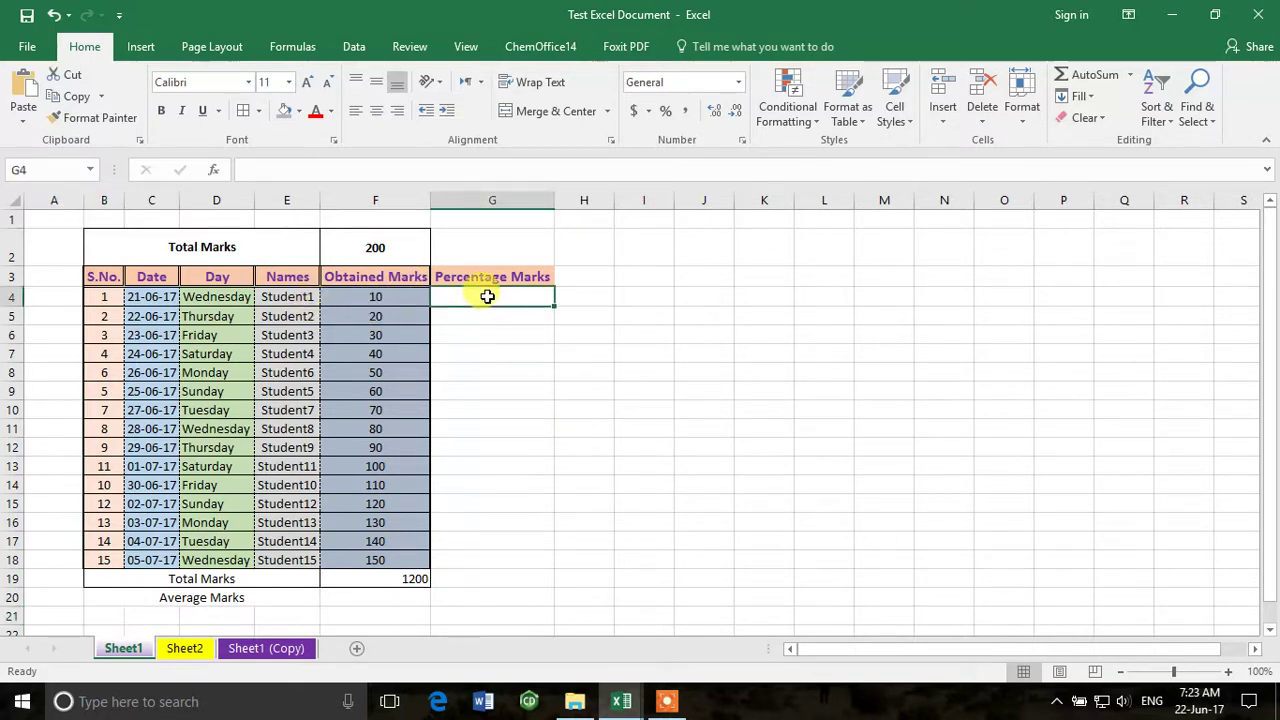
pyautogui.write('=')
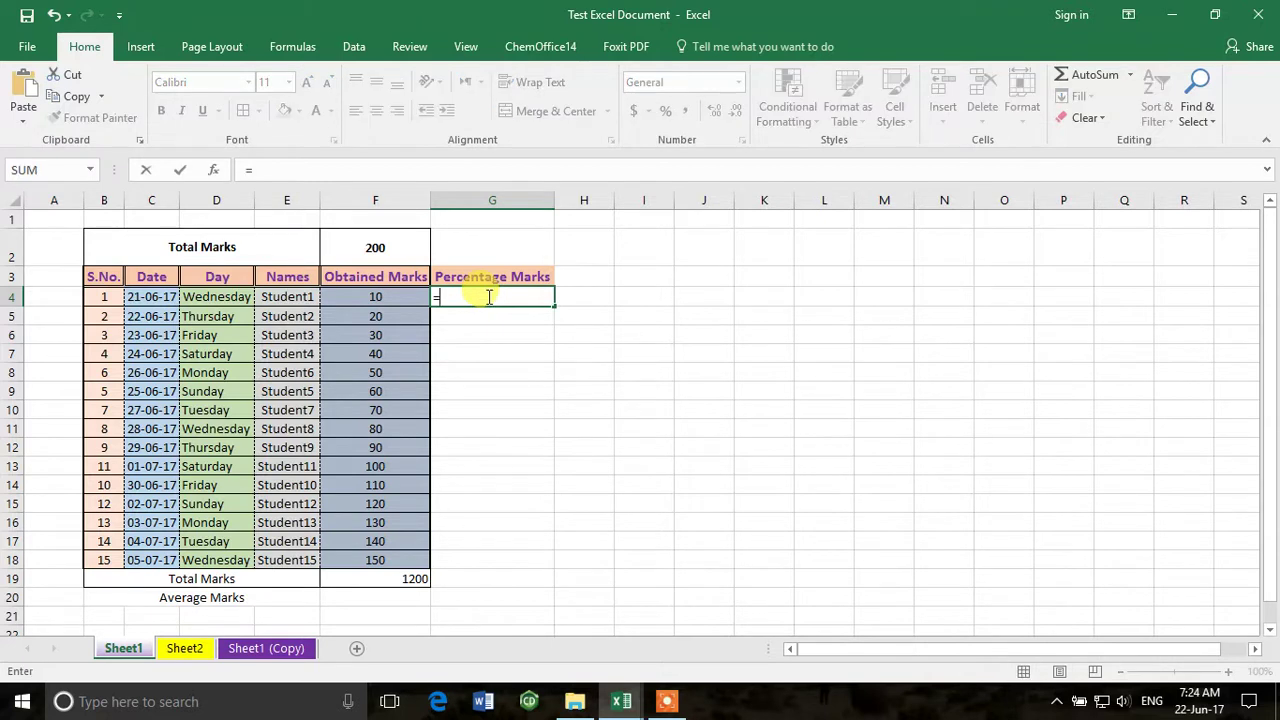
pyautogui.write('sum(')
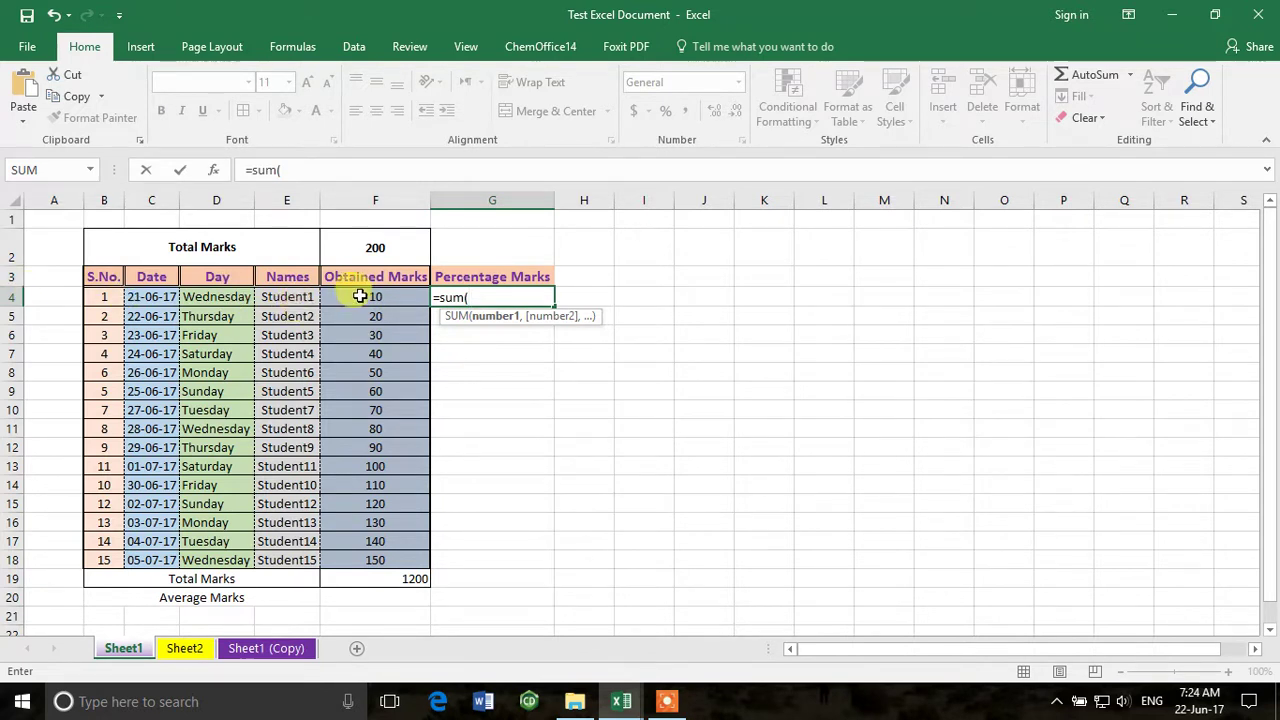
pyautogui.write('F4/')
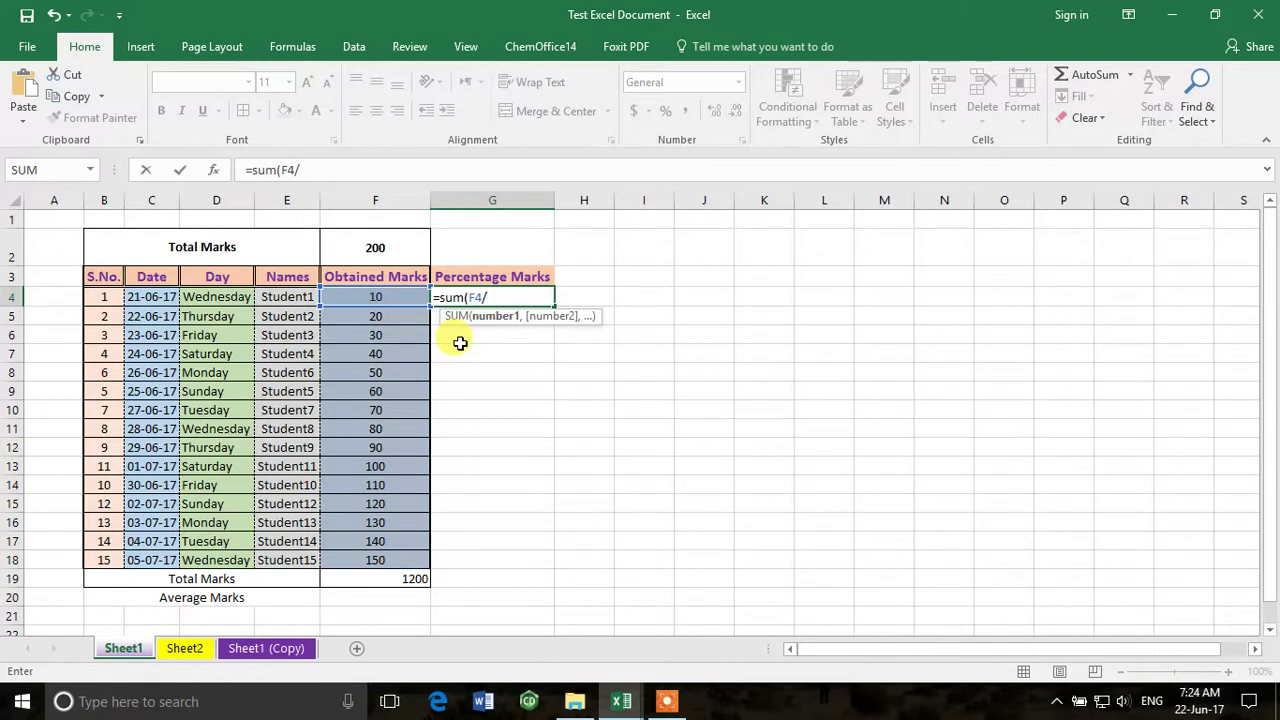
pyautogui.write('00')
pyautogui.write('F3')
pyautogui.press('BackSpace')
pyautogui.write('2')
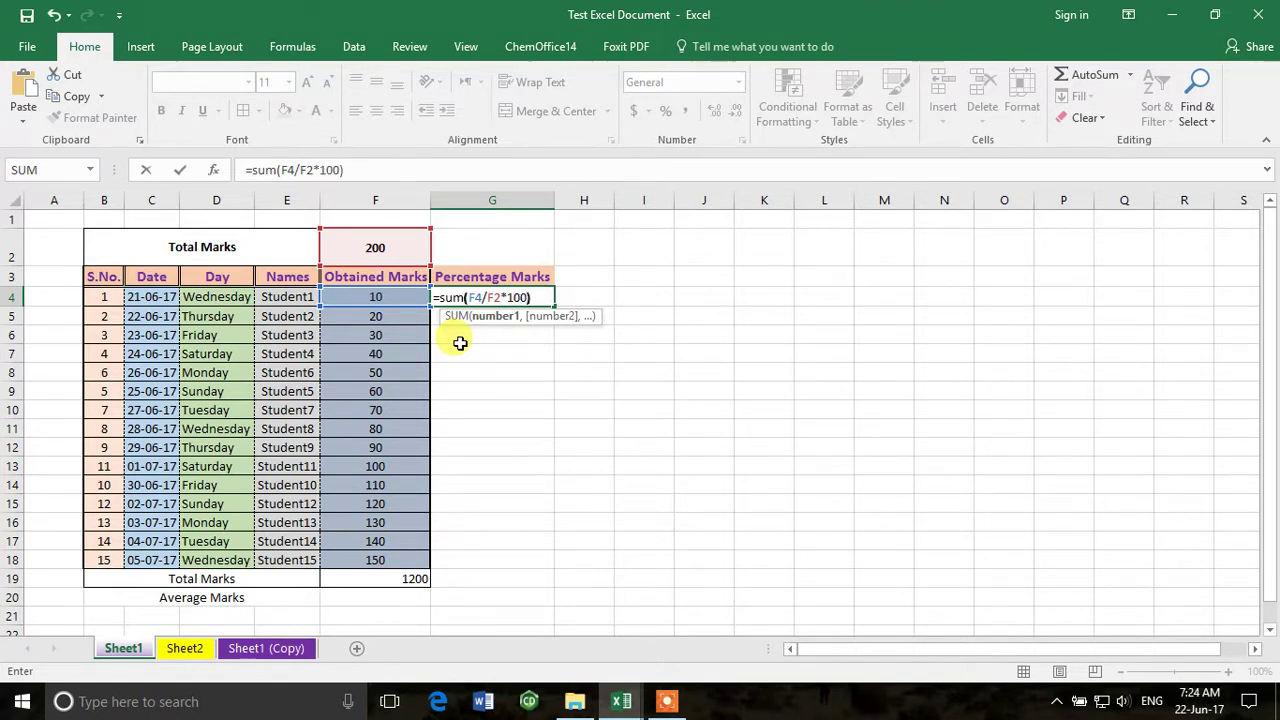
pyautogui.click(460, 343)
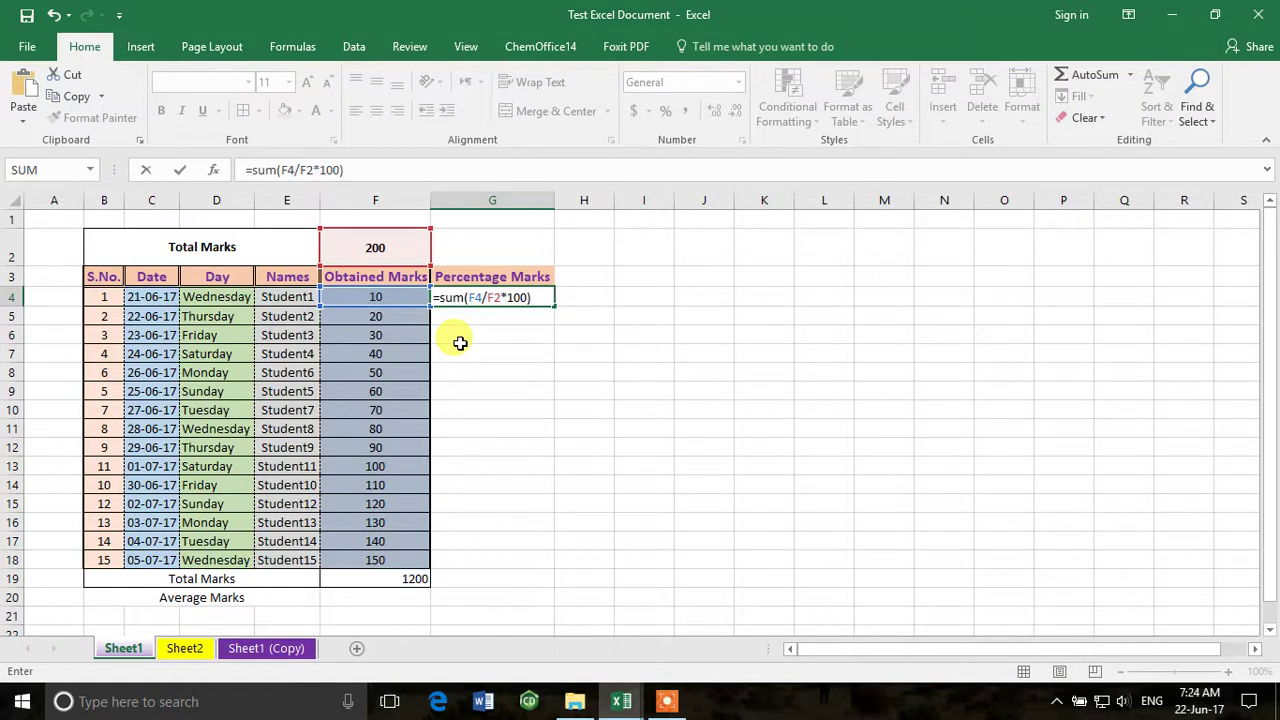
pyautogui.press('BackSpace')
pyautogui.press('BackSpace')
pyautogui.press('BackSpace')
pyautogui.press('BackSpace')
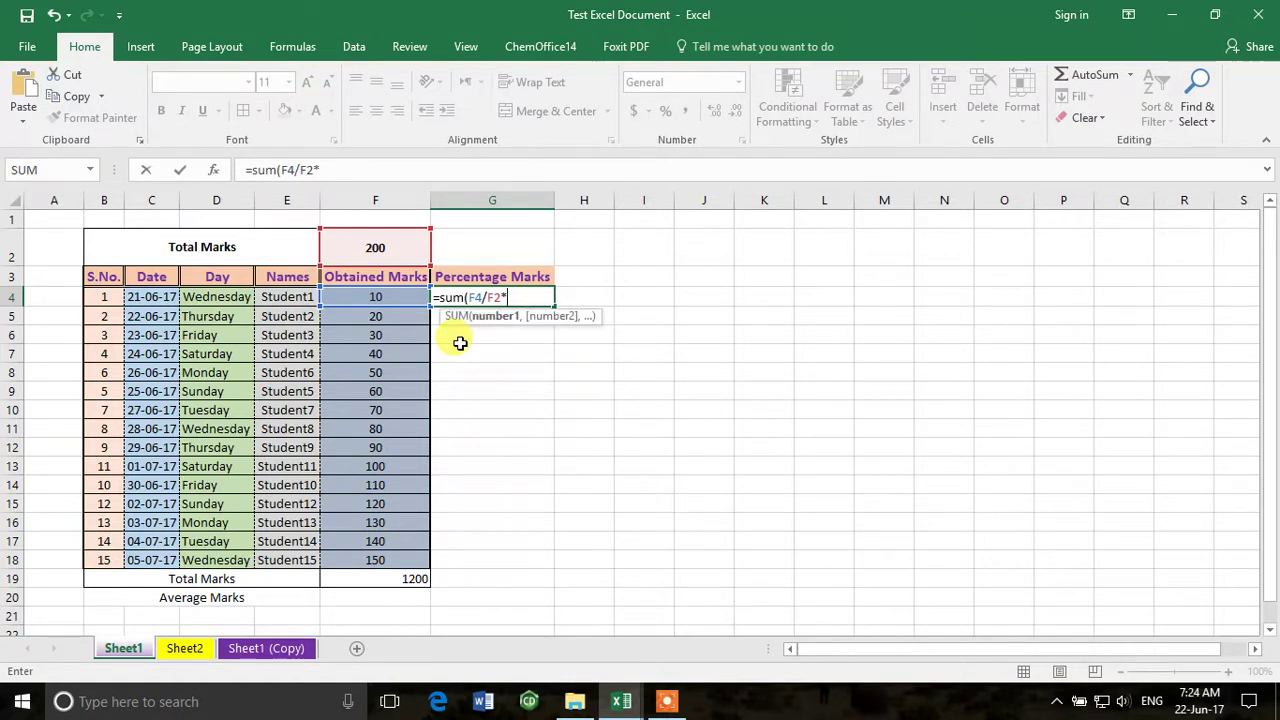
# Re-edit G4's formula so it multiplies by 100, and commit it to show 5.
pyautogui.press('Left')
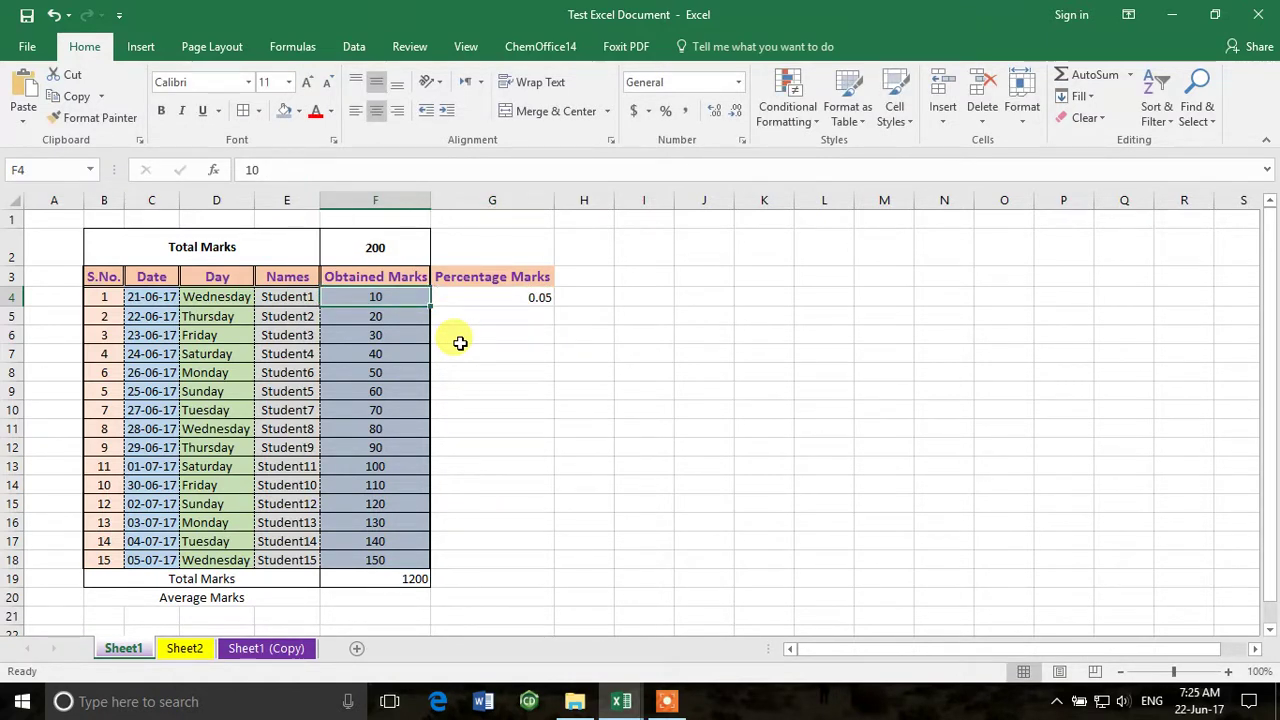
pyautogui.press('Right')
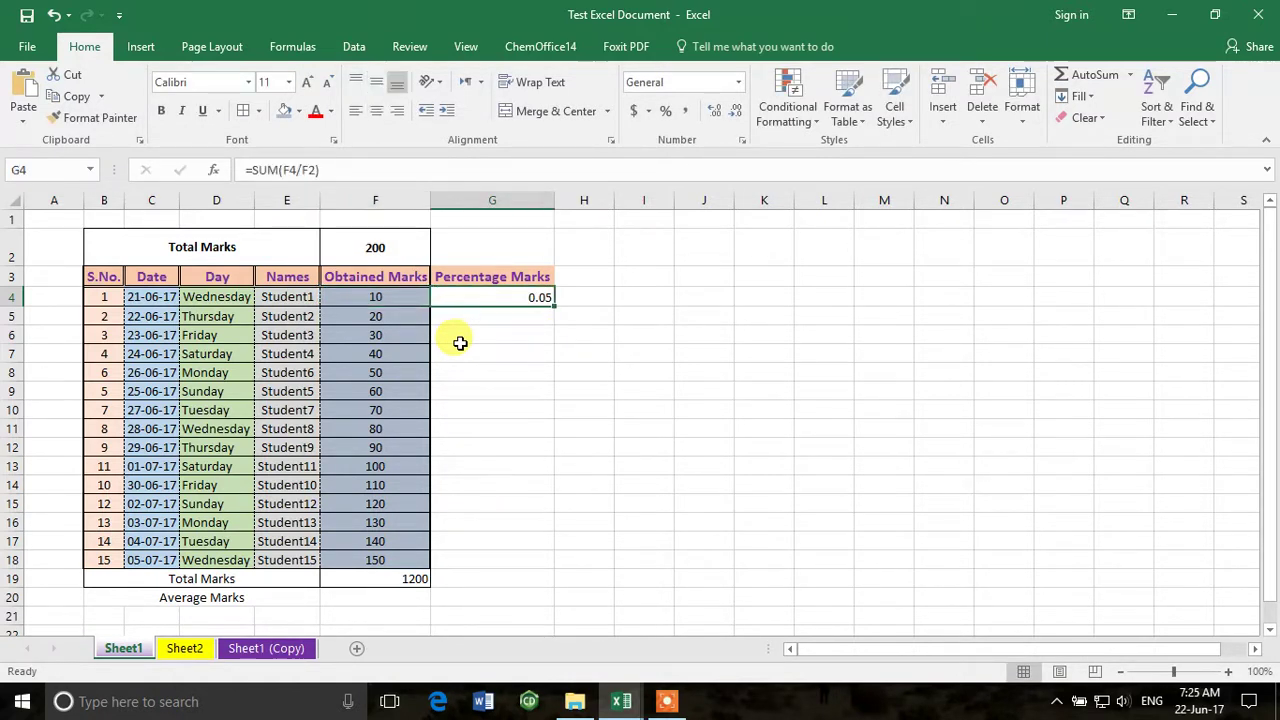
pyautogui.doubleClick(511, 294)
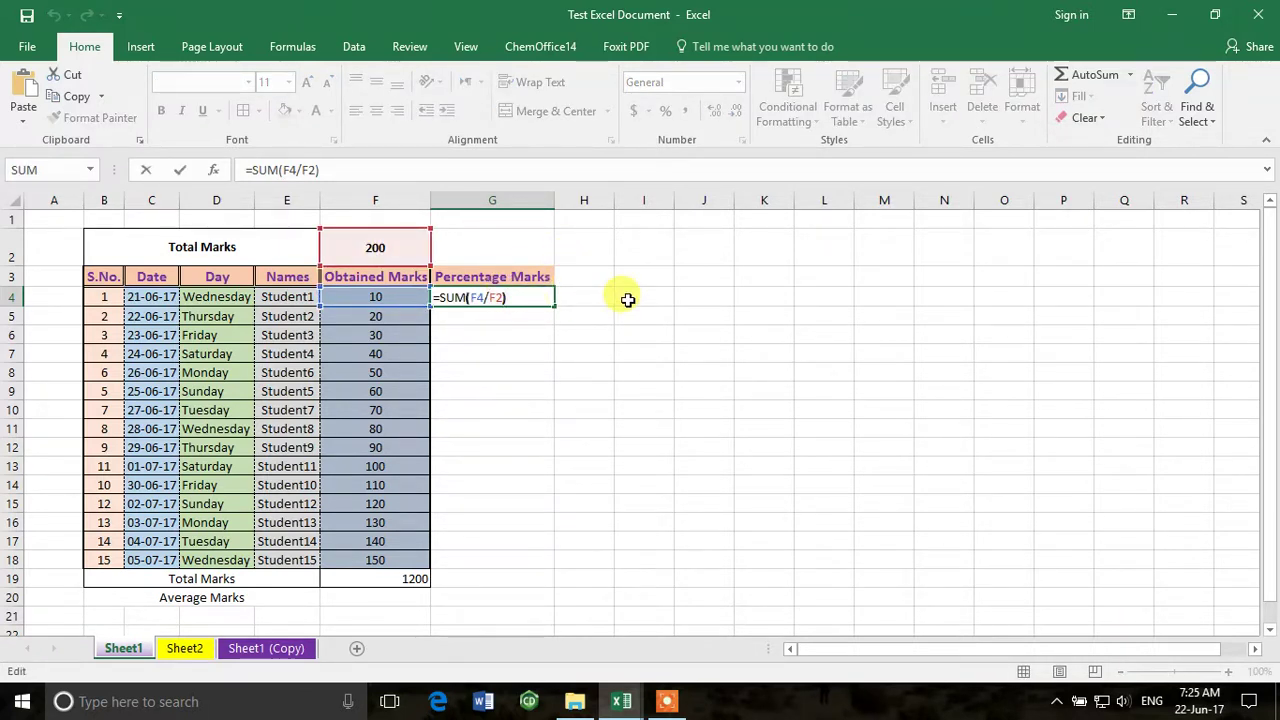
pyautogui.press('Left')
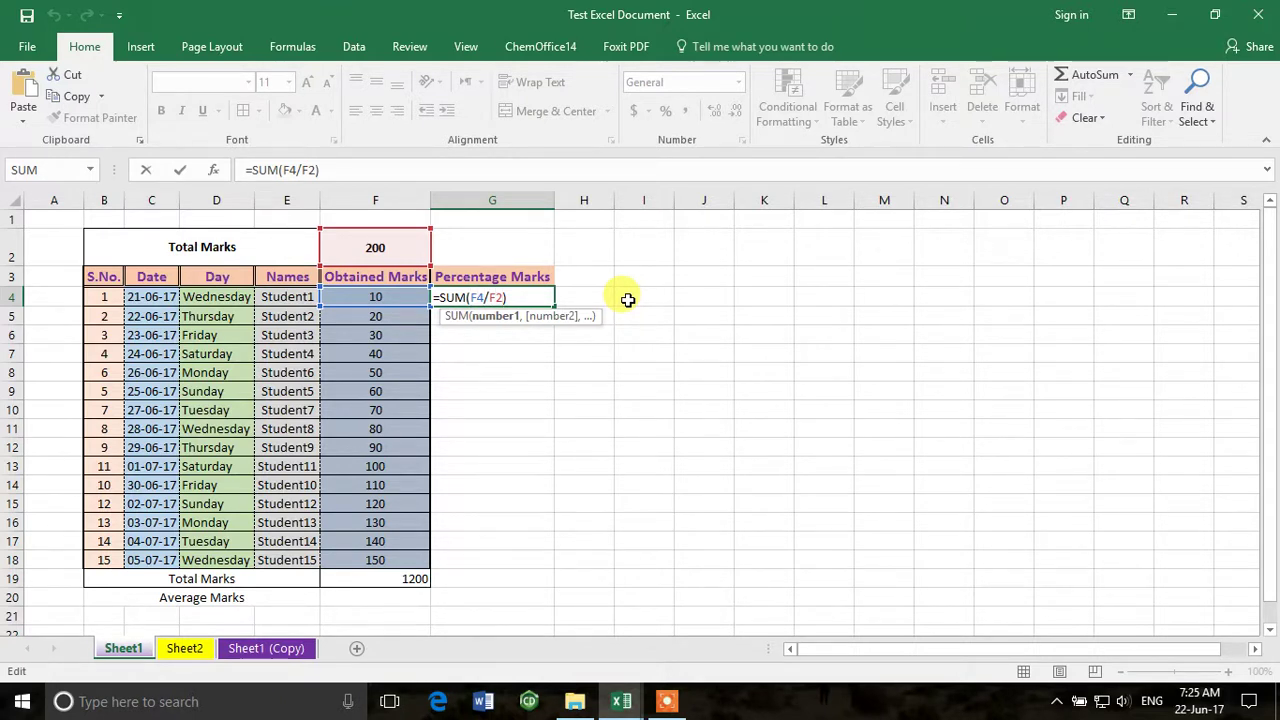
pyautogui.press('Return')
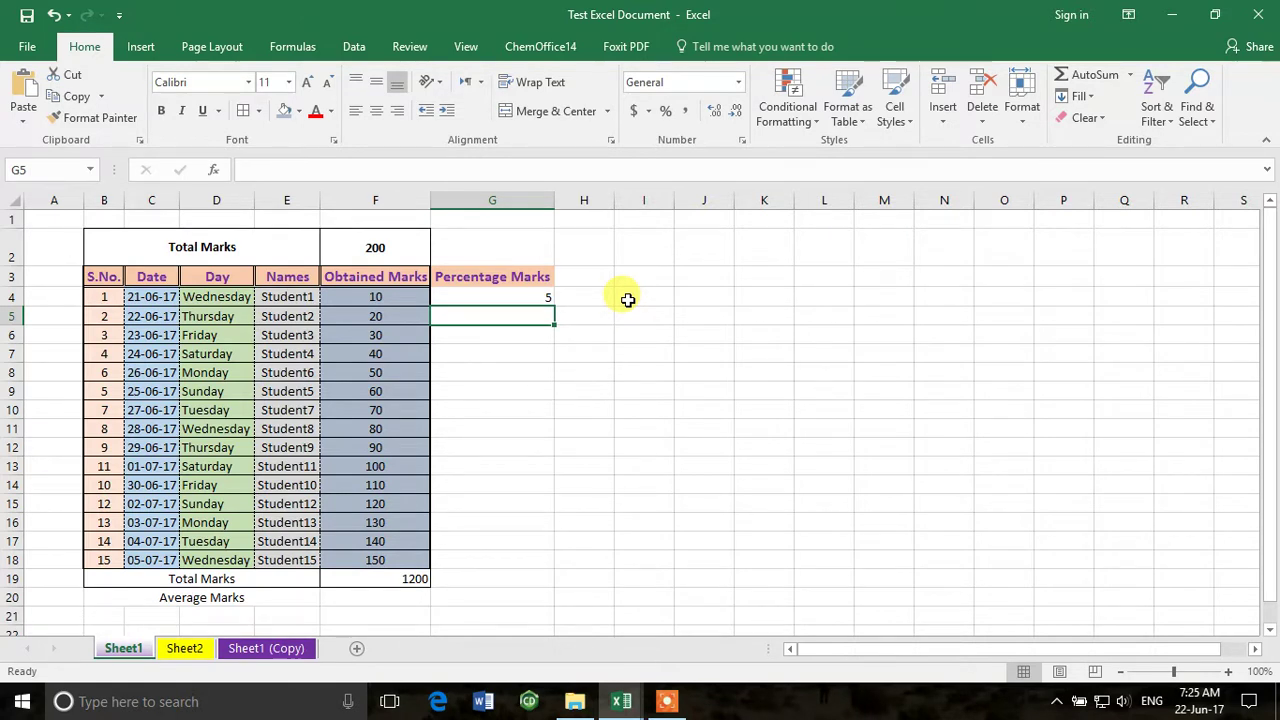
# Centre G4's percentage horizontally and vertically.
pyautogui.click(543, 296)
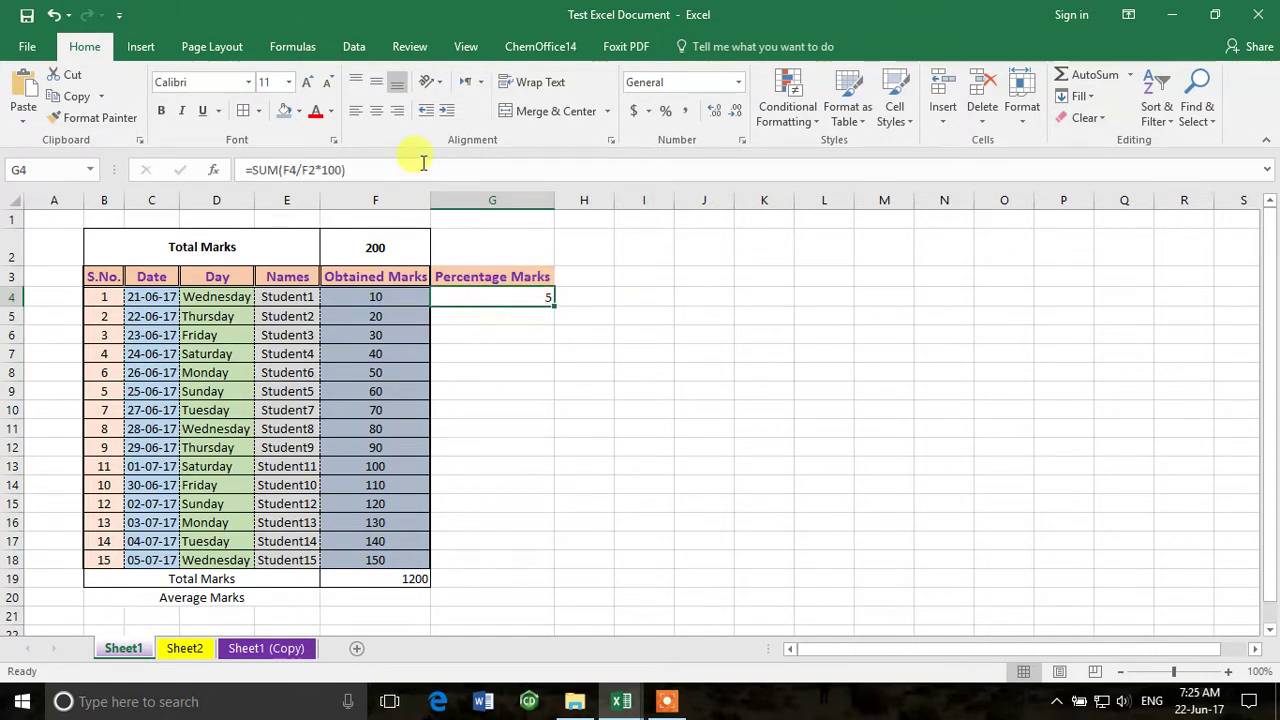
pyautogui.click(376, 110)
pyautogui.click(376, 82)
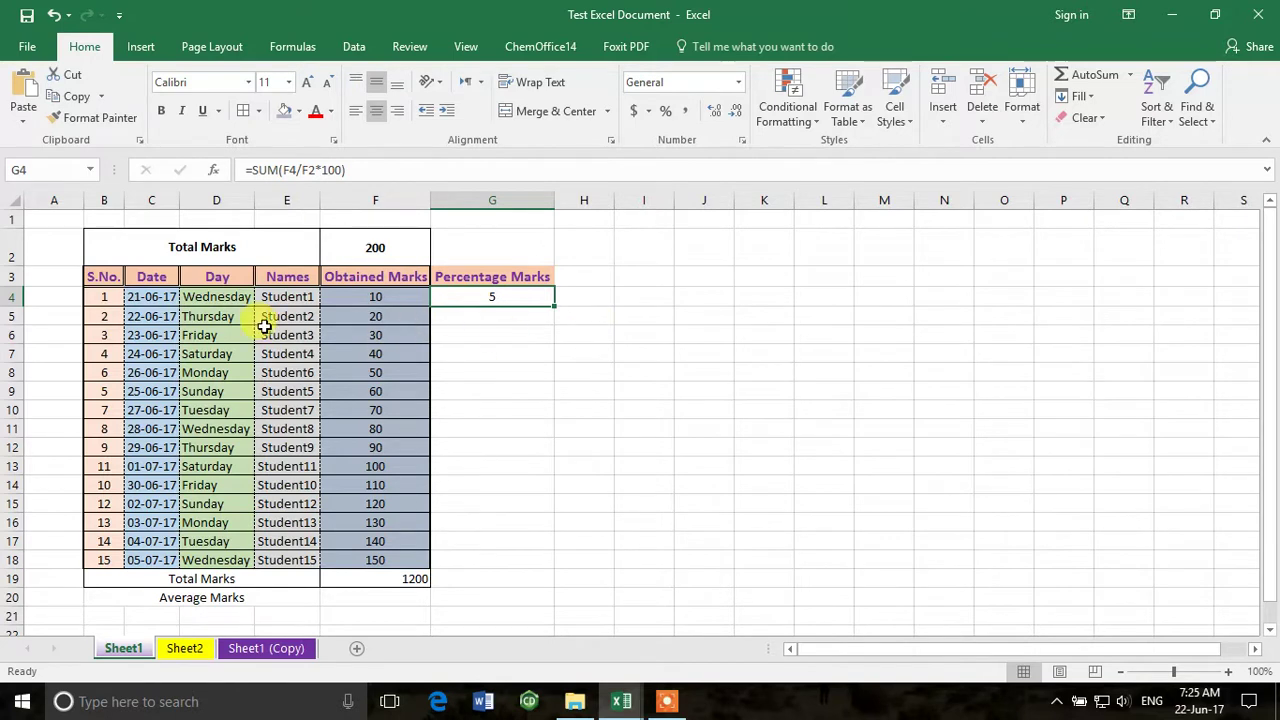
# Copy G4's percentage formula down to G18, then inspect the #VALUE! error in G5.
pyautogui.click(513, 352)
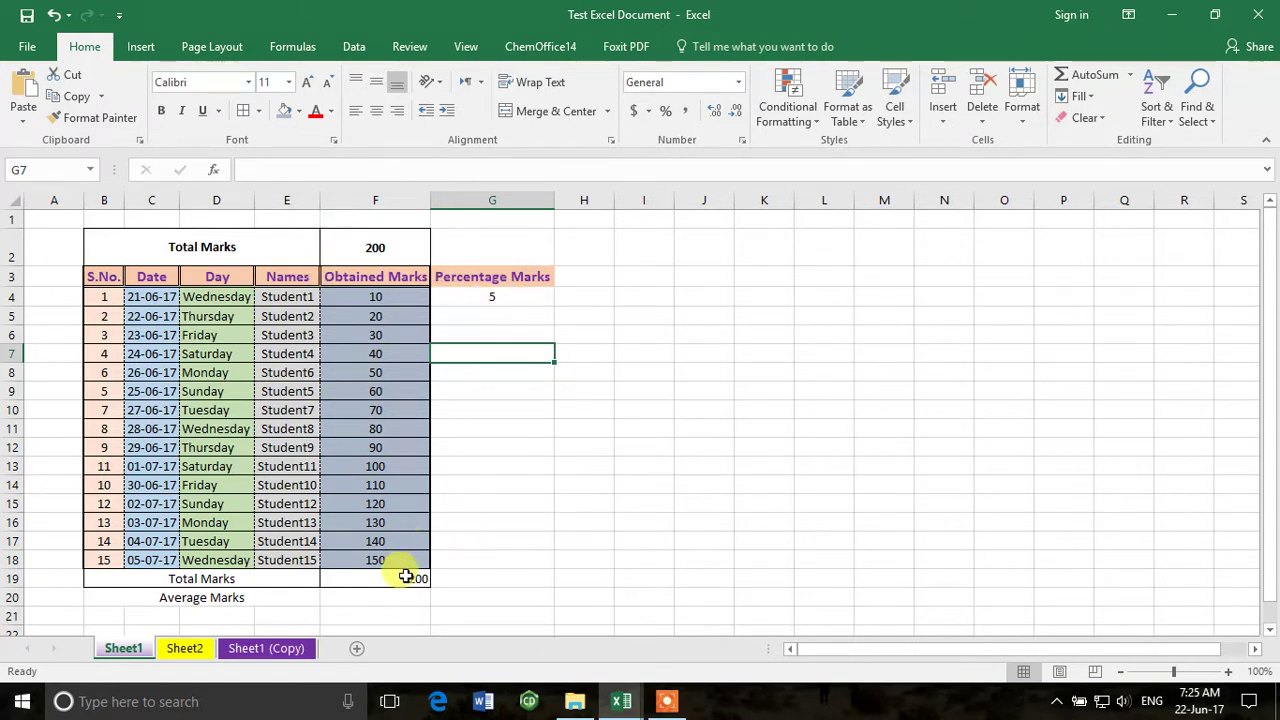
pyautogui.click(463, 297)
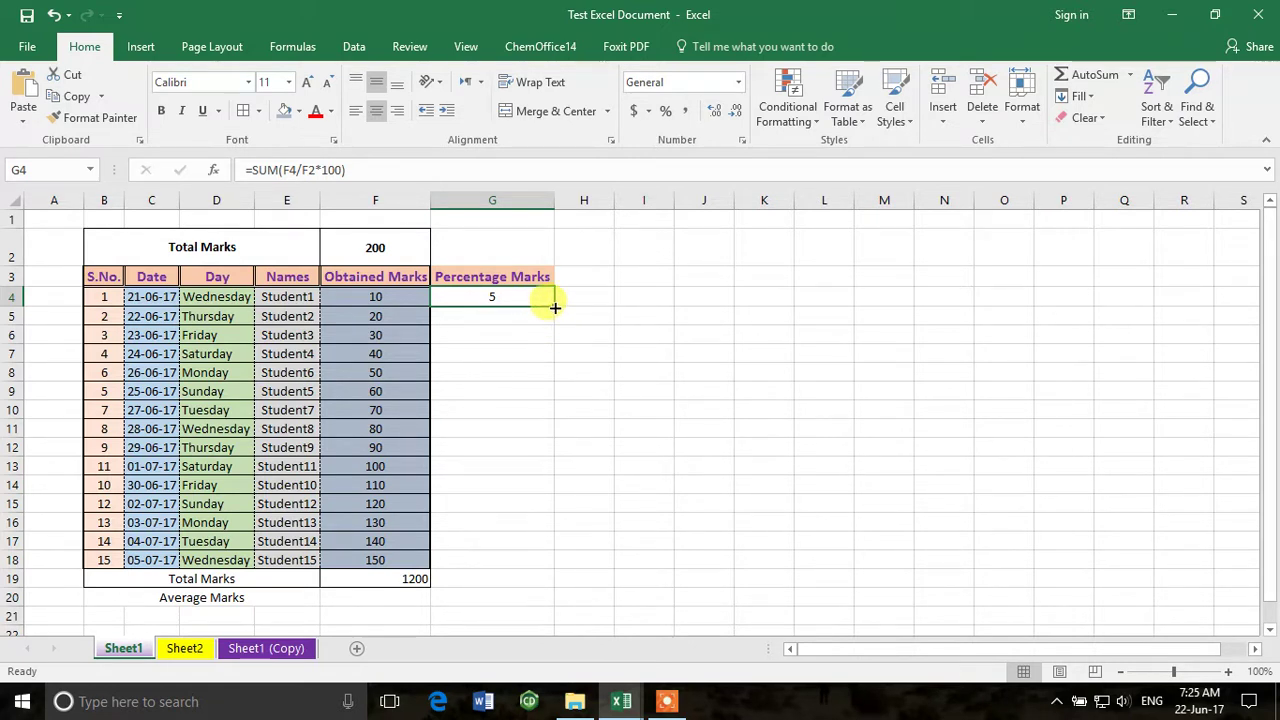
pyautogui.moveTo(555, 308); pyautogui.dragTo(535, 568)
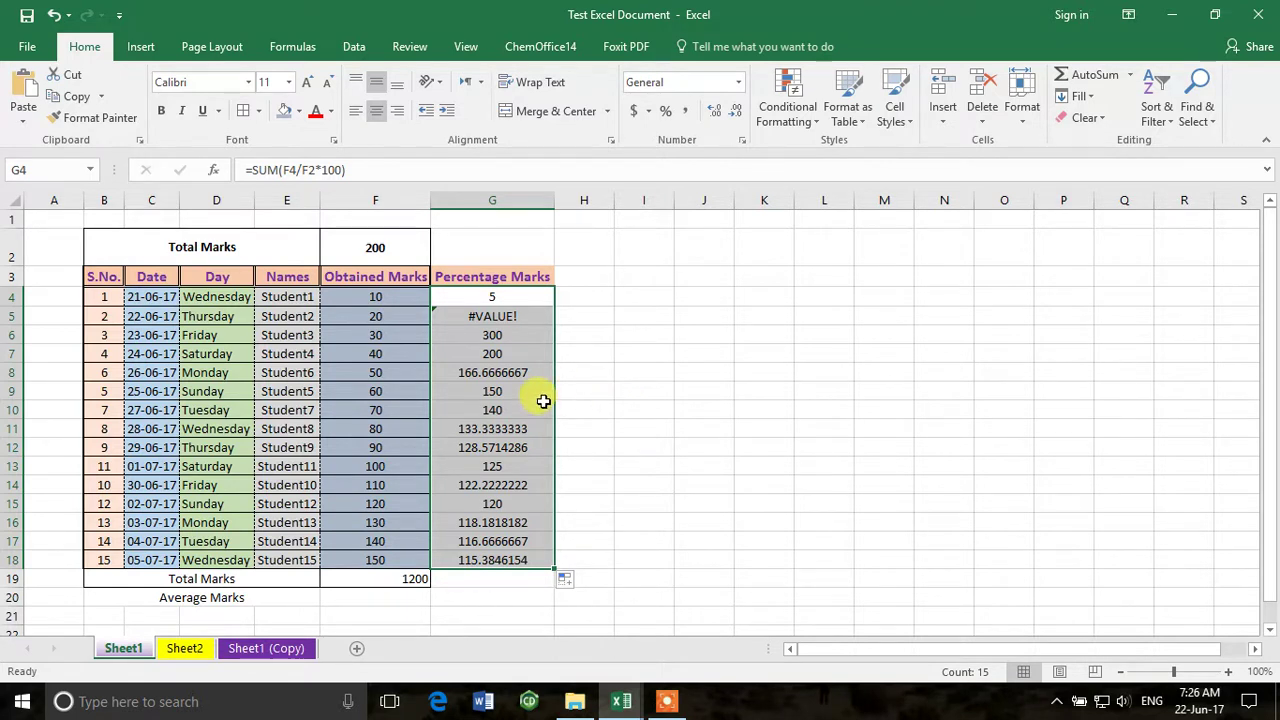
pyautogui.click(563, 354)
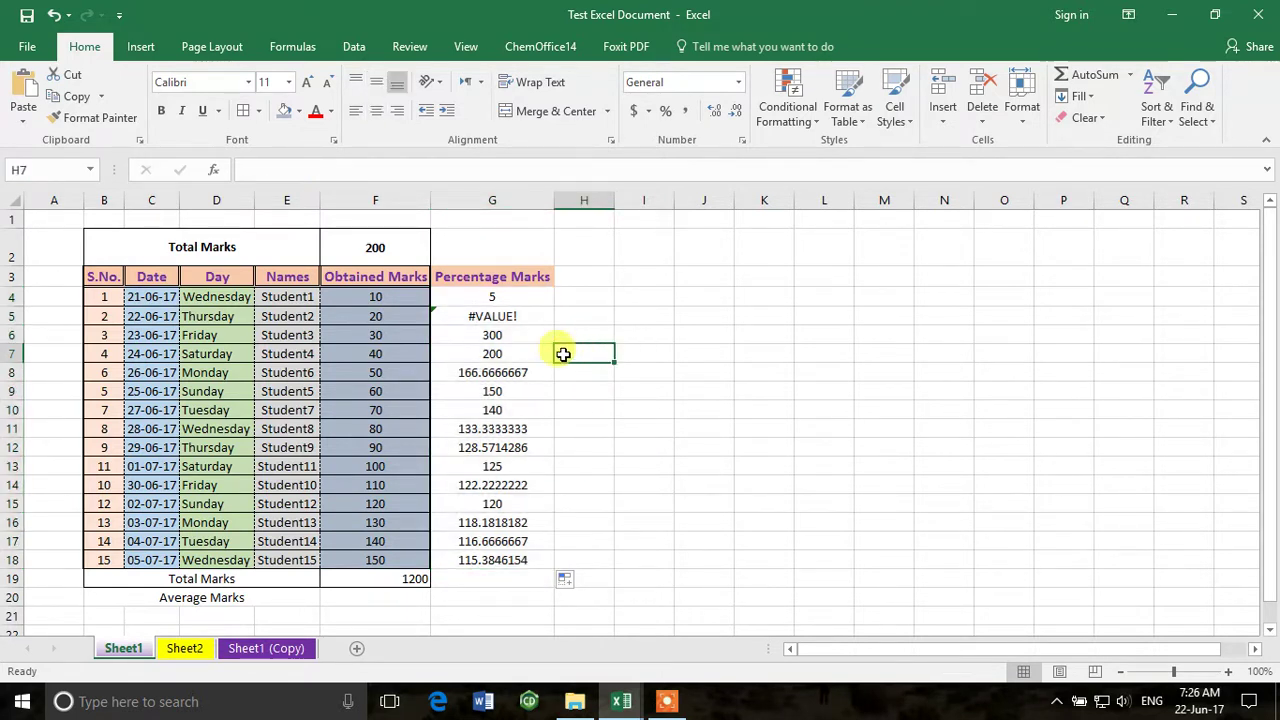
pyautogui.click(508, 316)
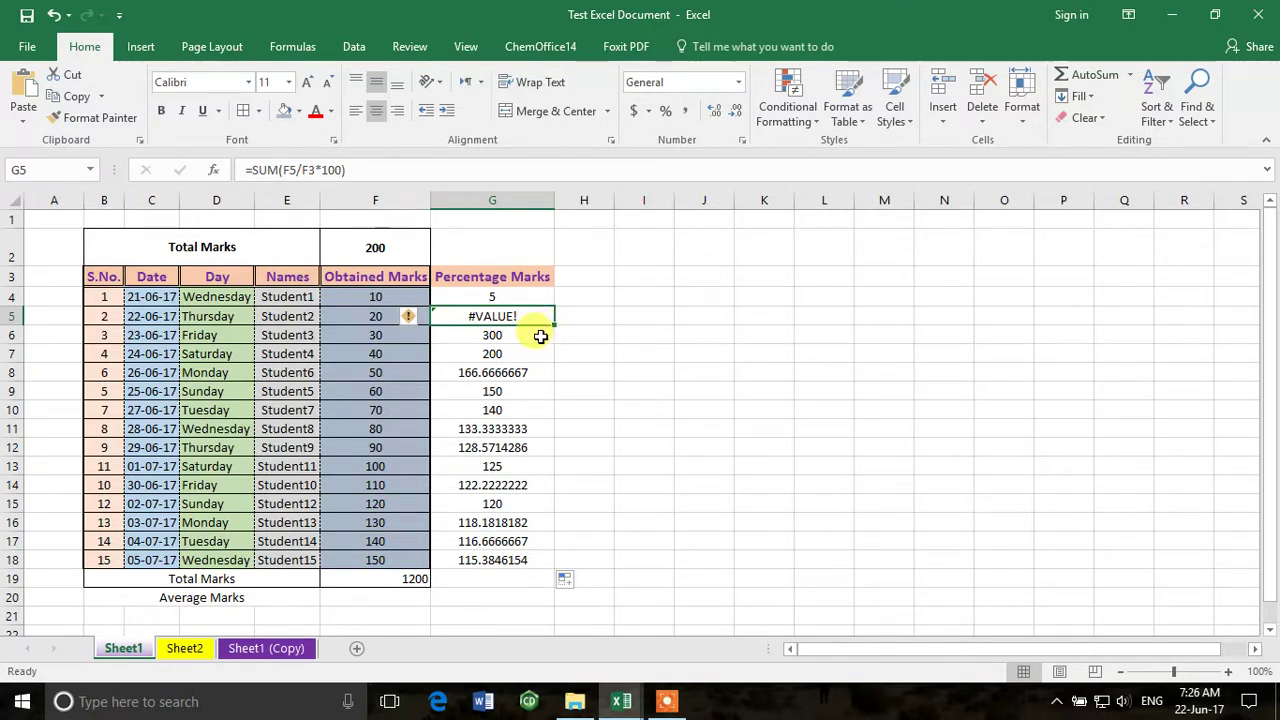
# Compare the copied formulas in G5 to G10 against G4, F4 and the 200 total in F2.
pyautogui.click(494, 300)
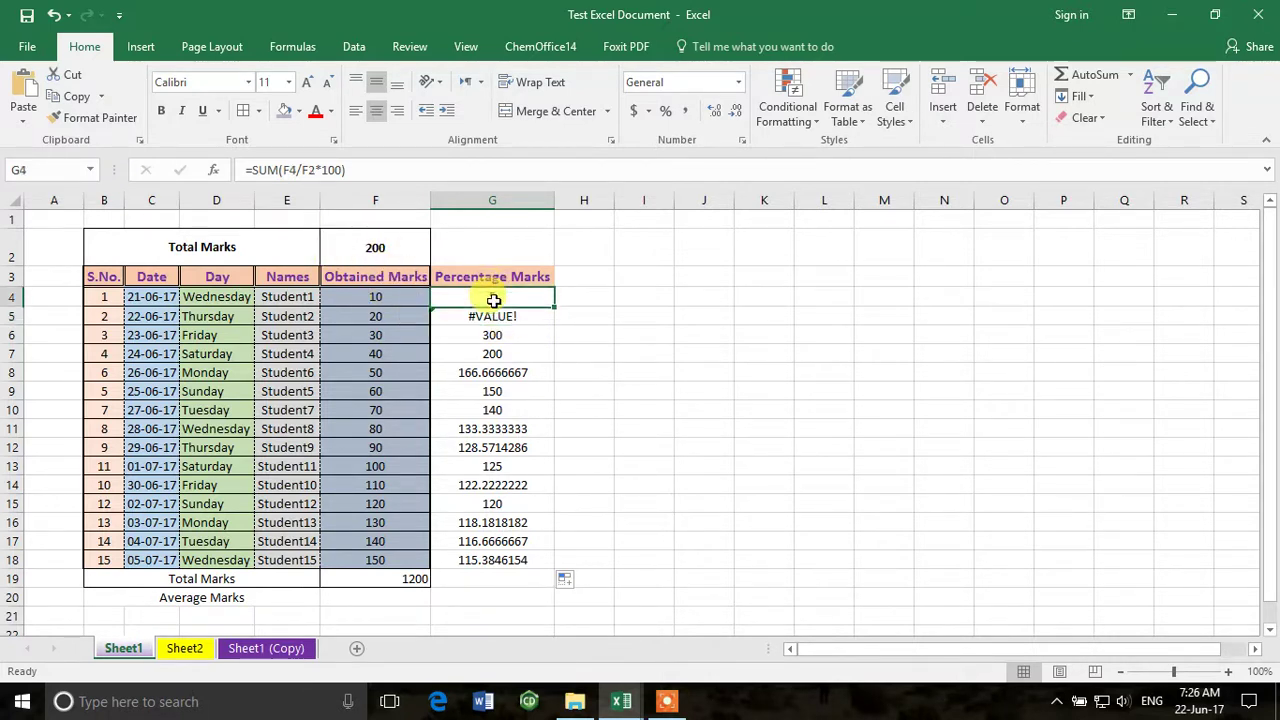
pyautogui.click(374, 296)
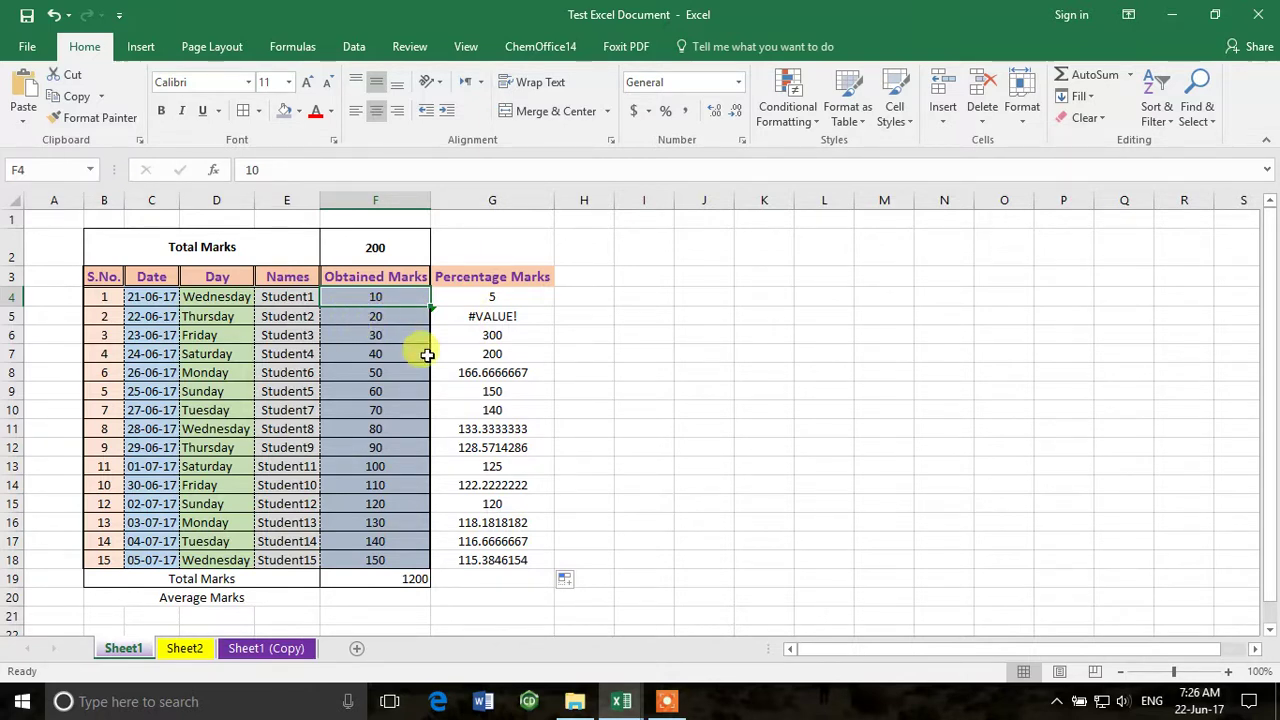
pyautogui.click(472, 320)
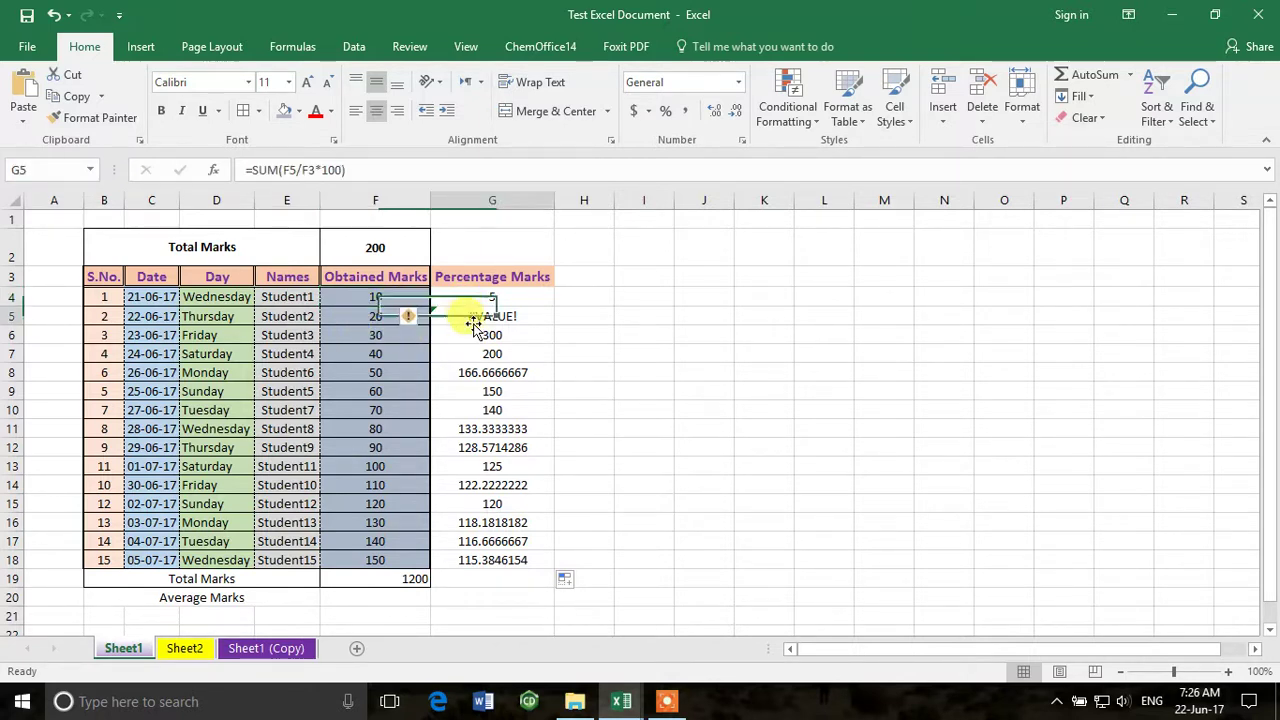
pyautogui.click(352, 248)
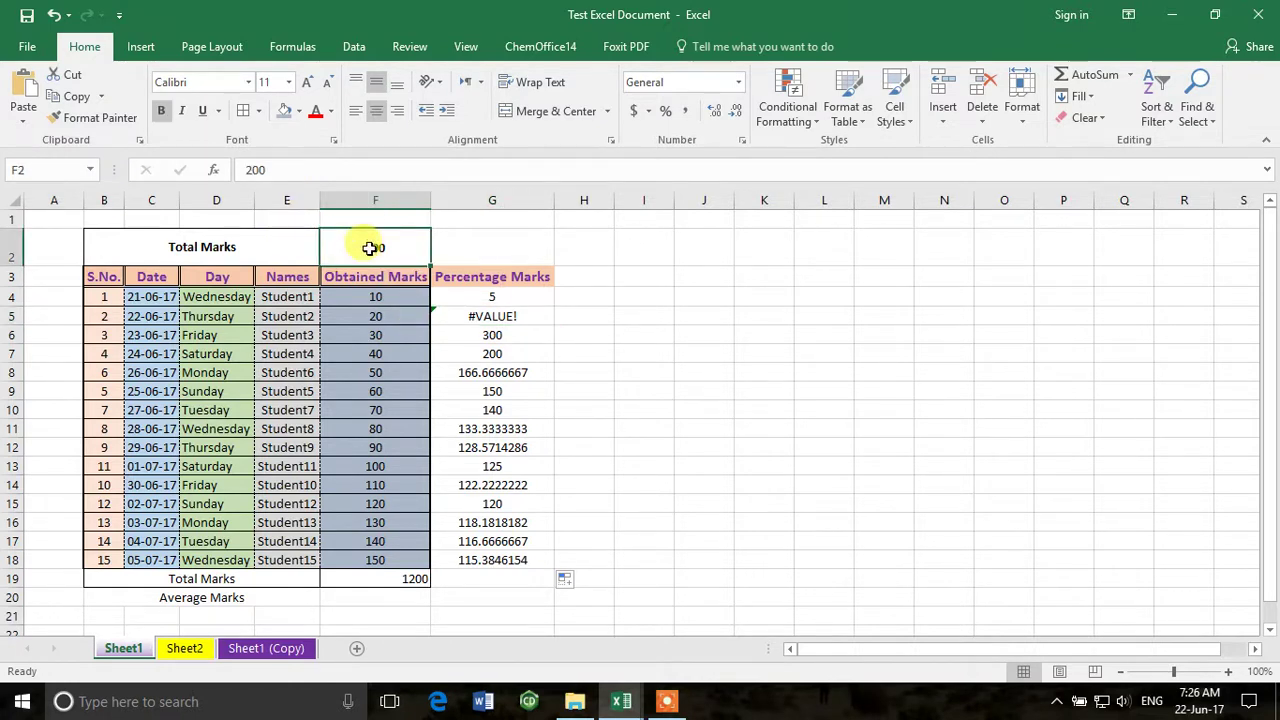
pyautogui.click(434, 318)
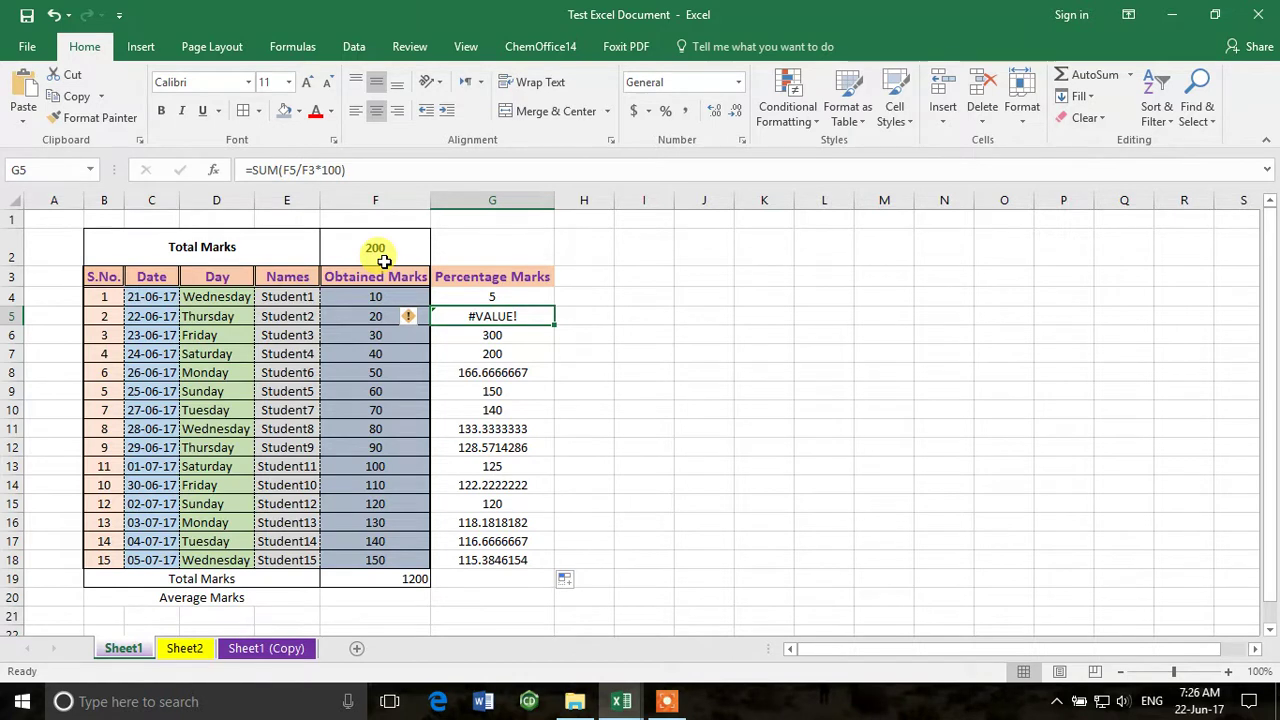
pyautogui.click(490, 338)
pyautogui.click(505, 356)
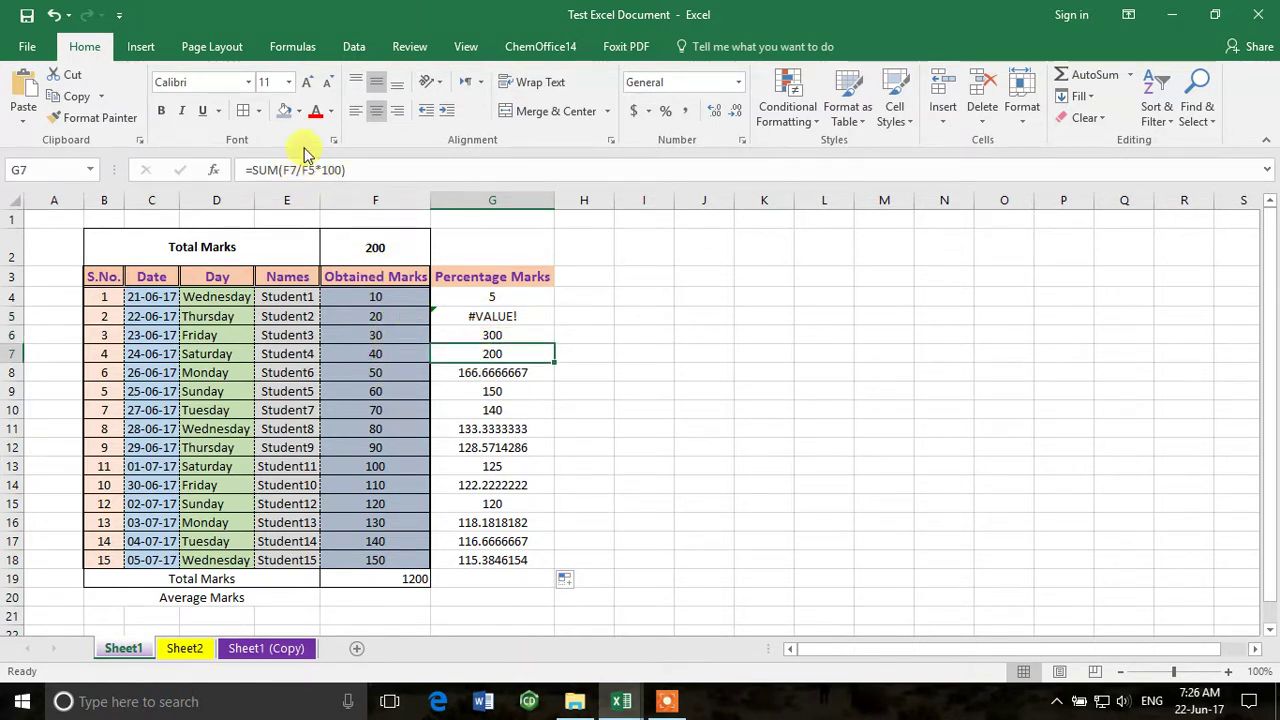
pyautogui.click(448, 372)
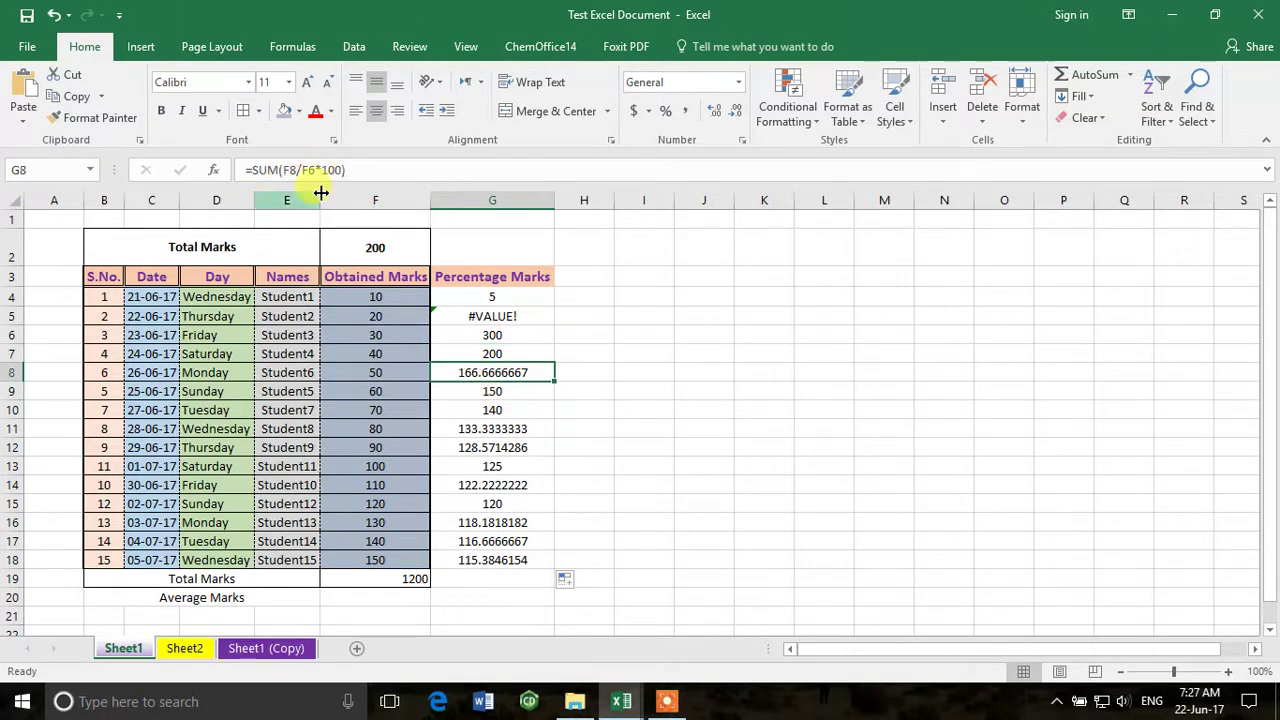
pyautogui.click(519, 413)
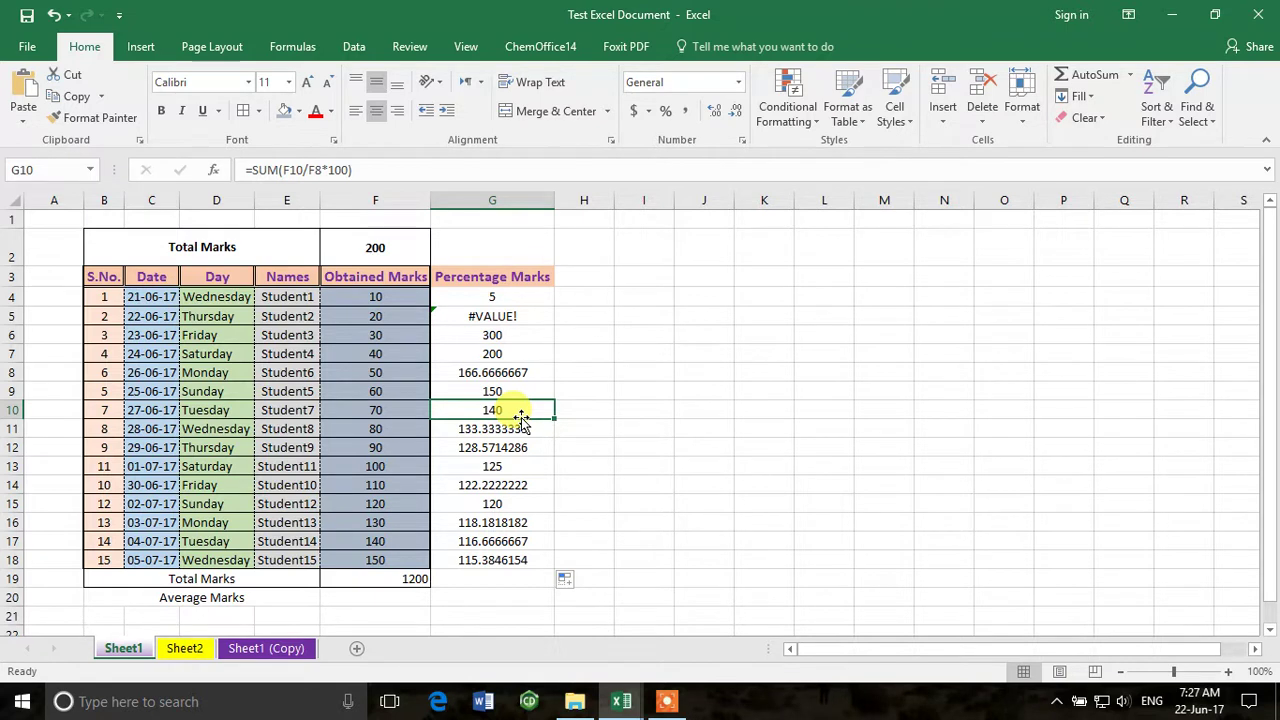
# Put G4's formula into edit mode at its F2 reference.
pyautogui.click(503, 297)
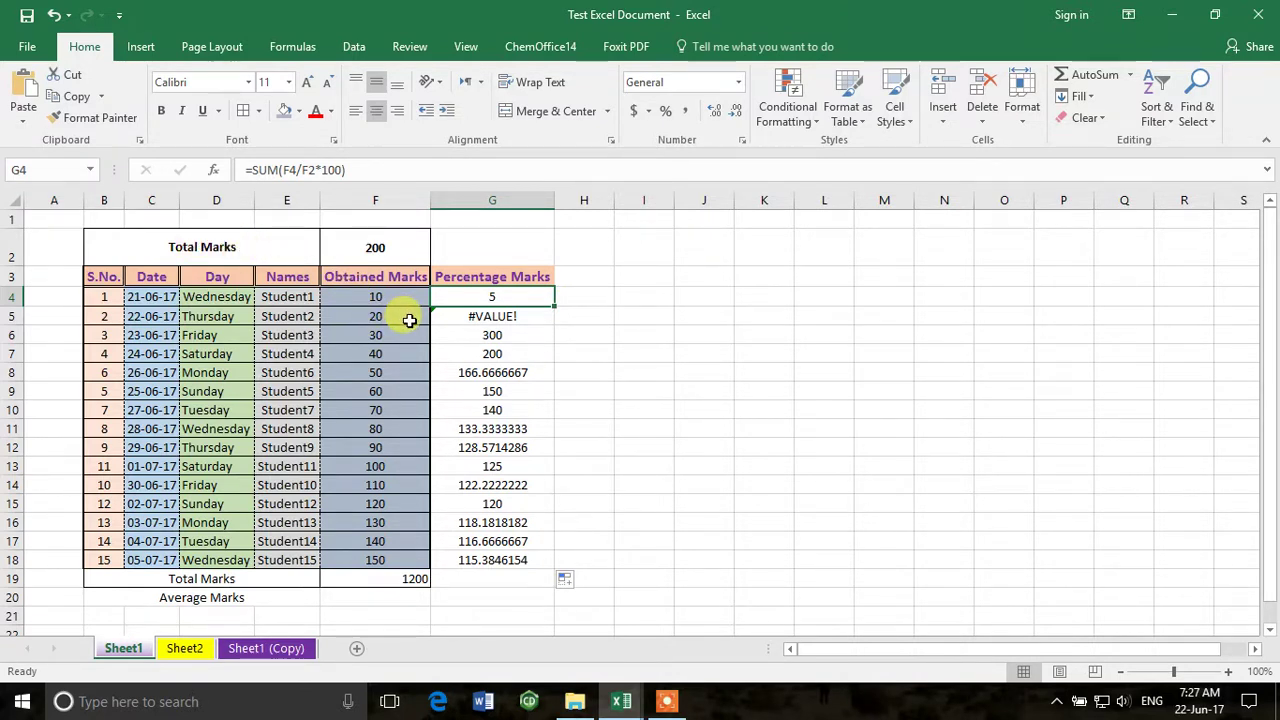
pyautogui.click(367, 256)
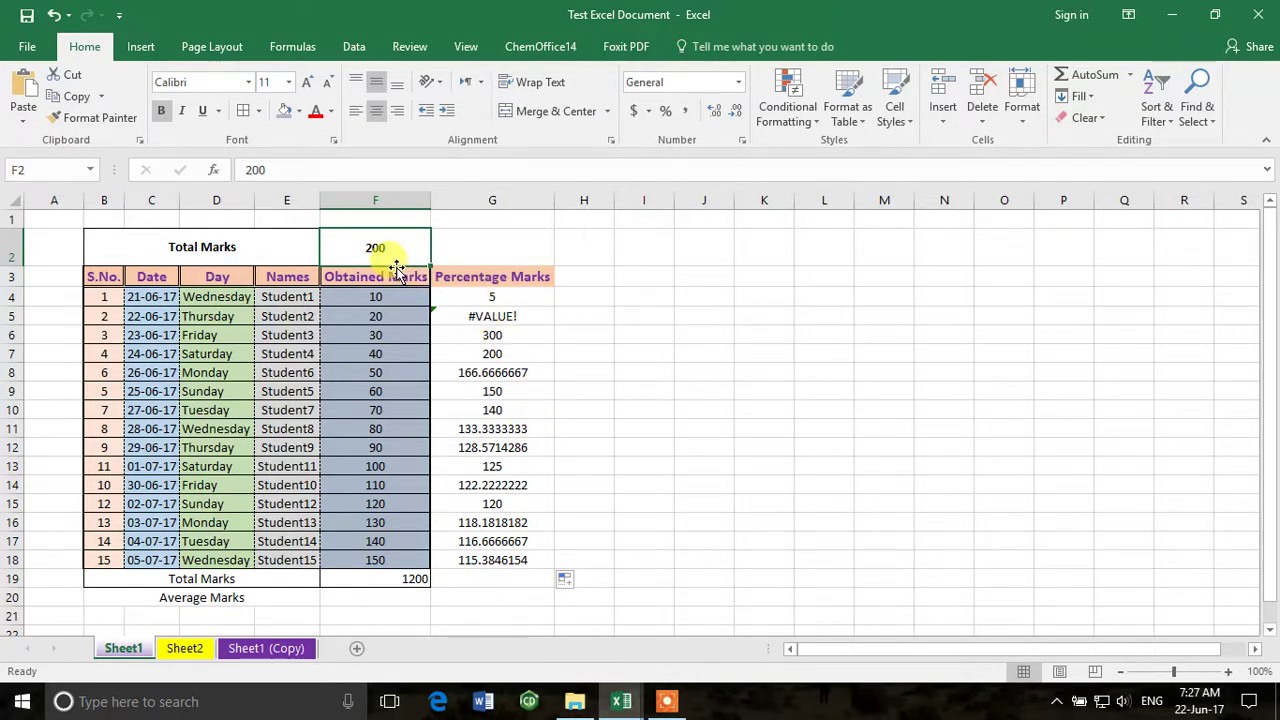
pyautogui.click(491, 296)
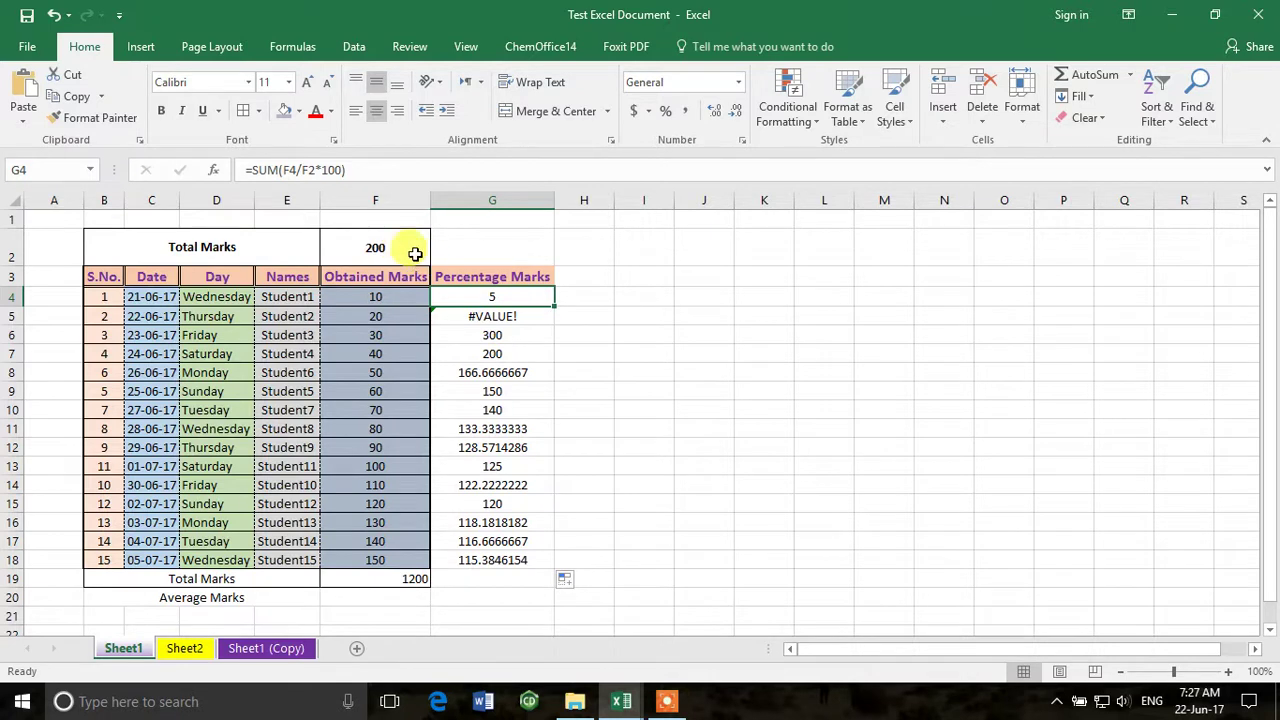
pyautogui.click(300, 170)
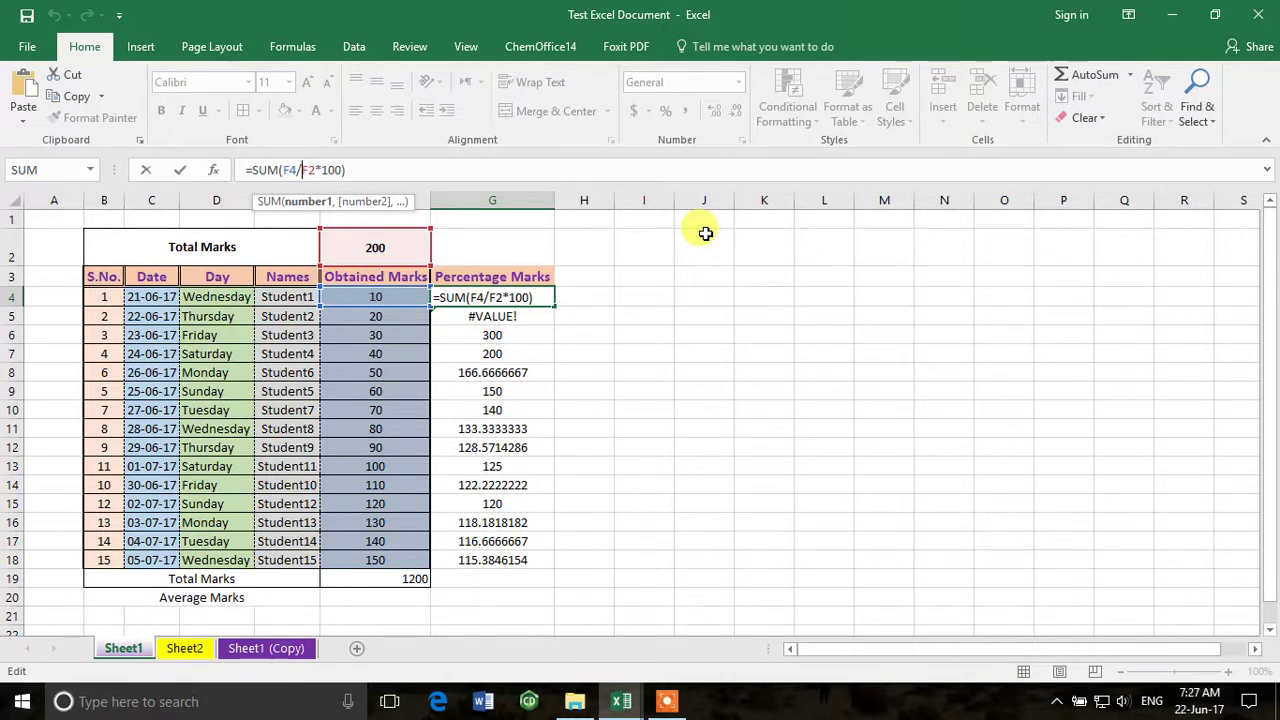
# Change G4 to =SUM(F4/$F$2*100) and fill it down to G18, giving percentages 5 to 75.
pyautogui.write('$F')
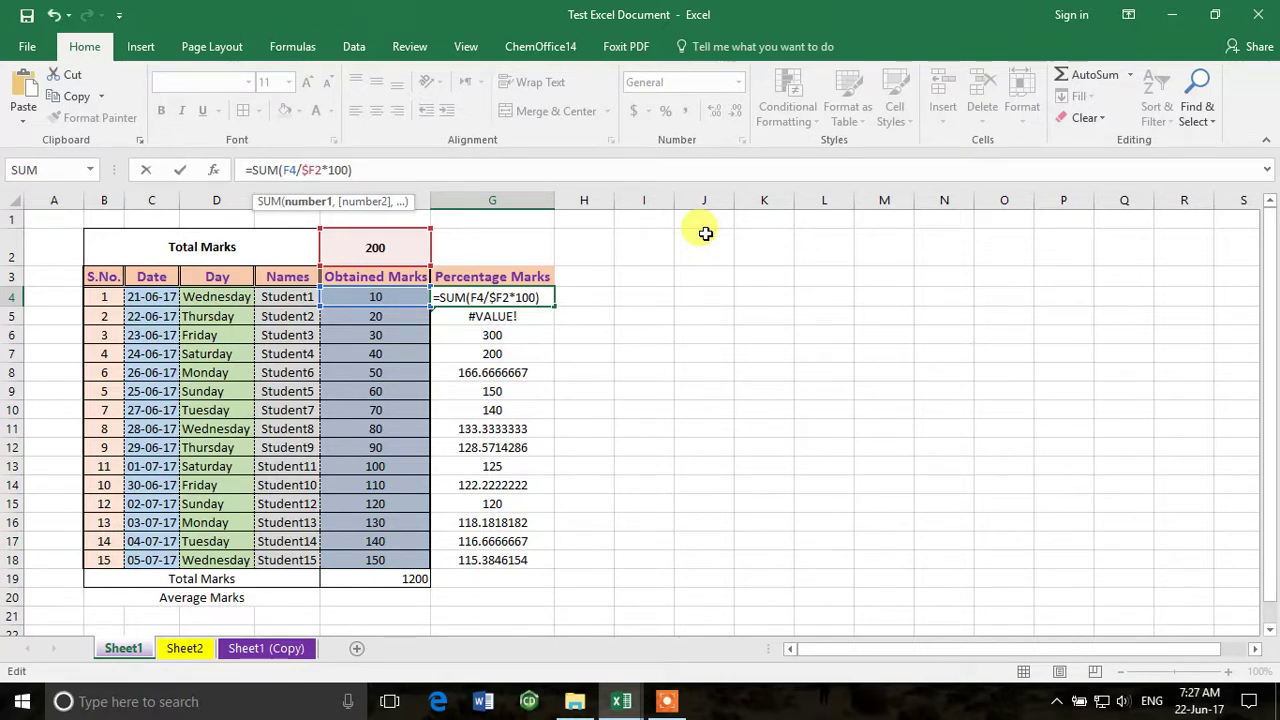
pyautogui.write('$')
pyautogui.press('Return')
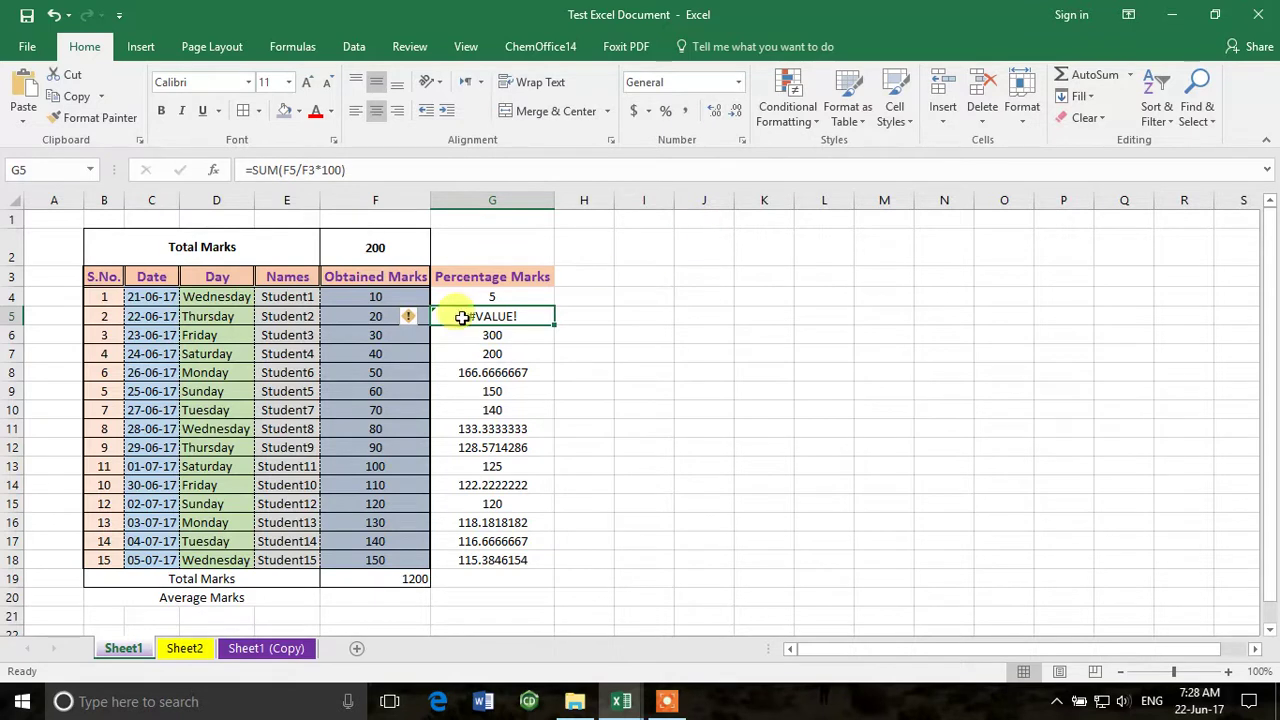
pyautogui.click(531, 297)
pyautogui.moveTo(556, 303); pyautogui.dragTo(549, 570)
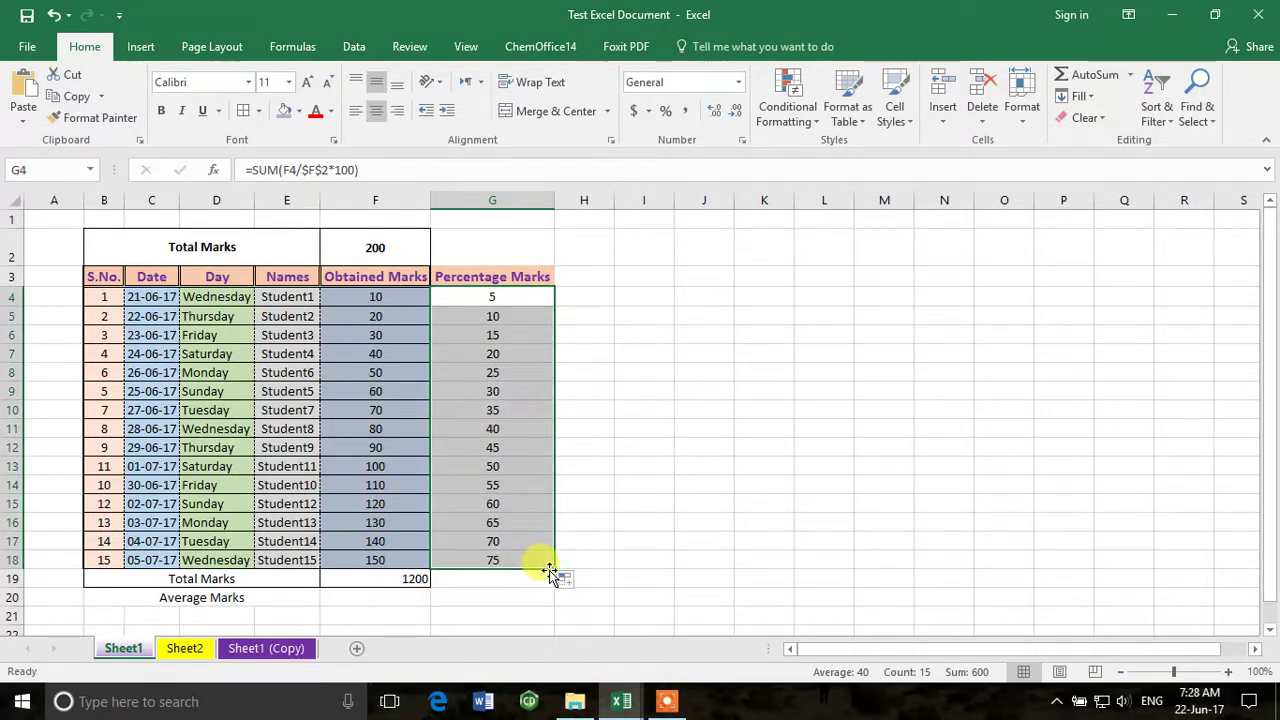
pyautogui.click(610, 515)
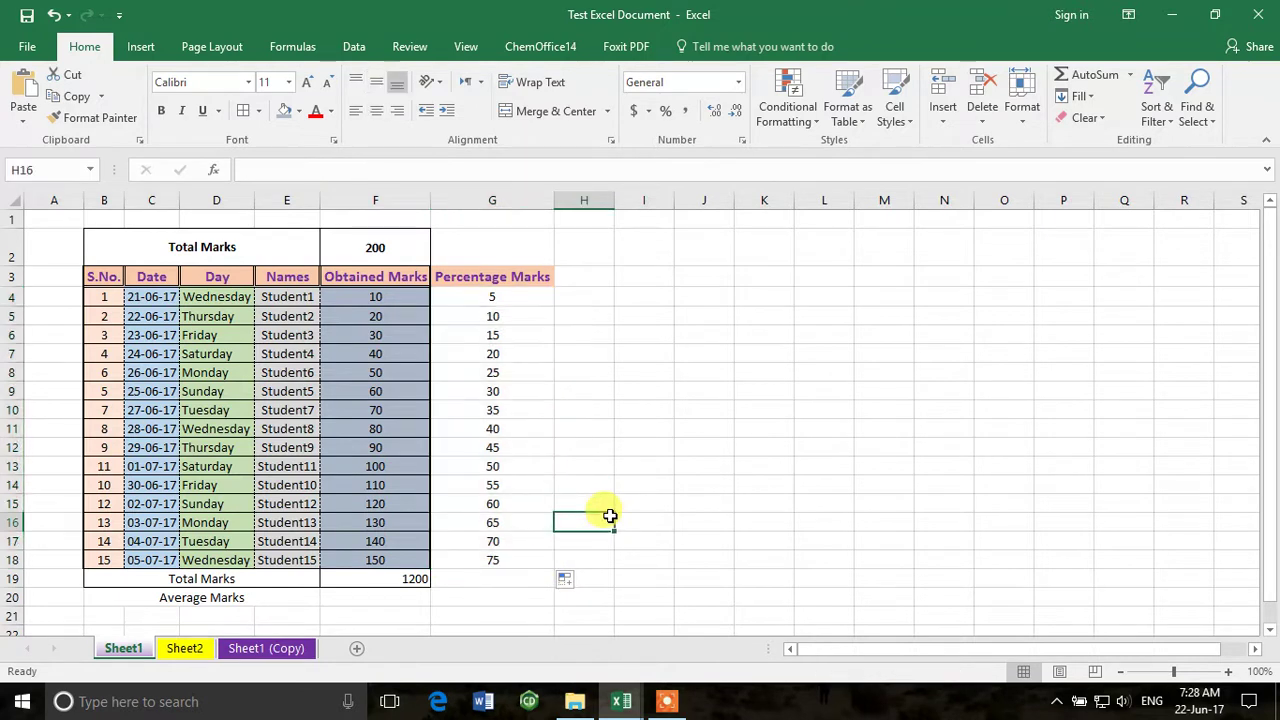
pyautogui.click(499, 352)
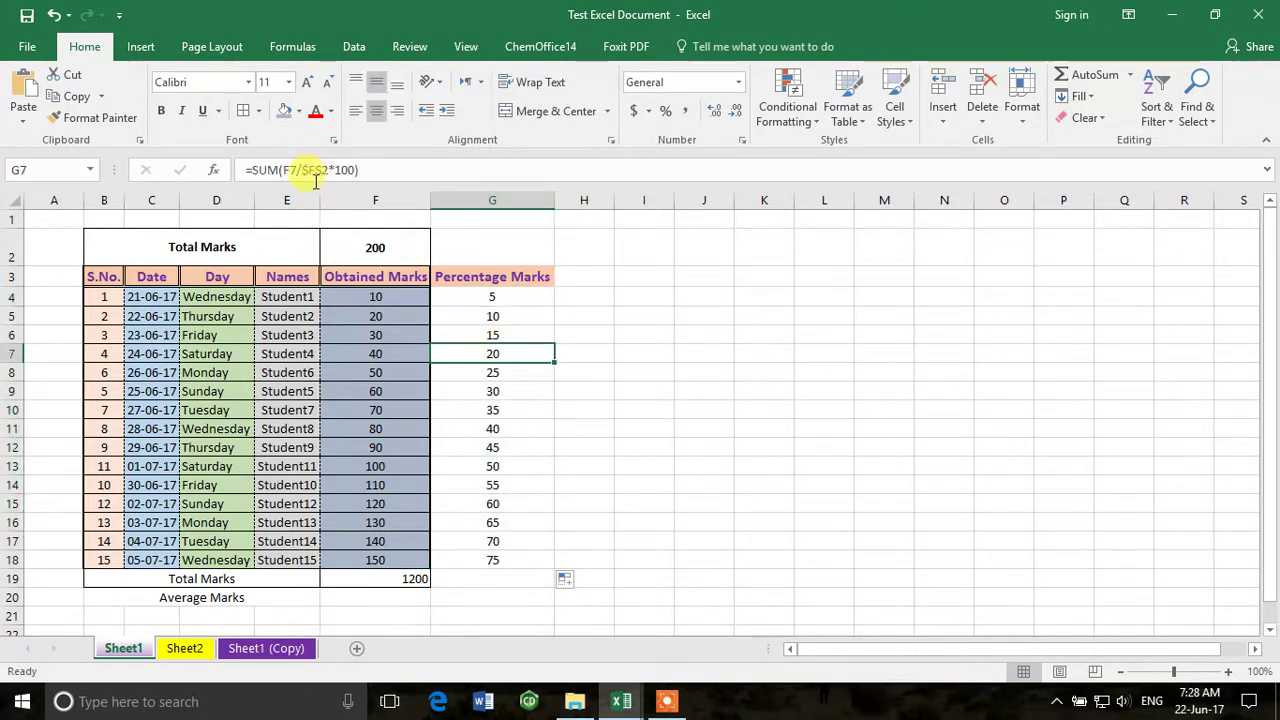
pyautogui.click(368, 352)
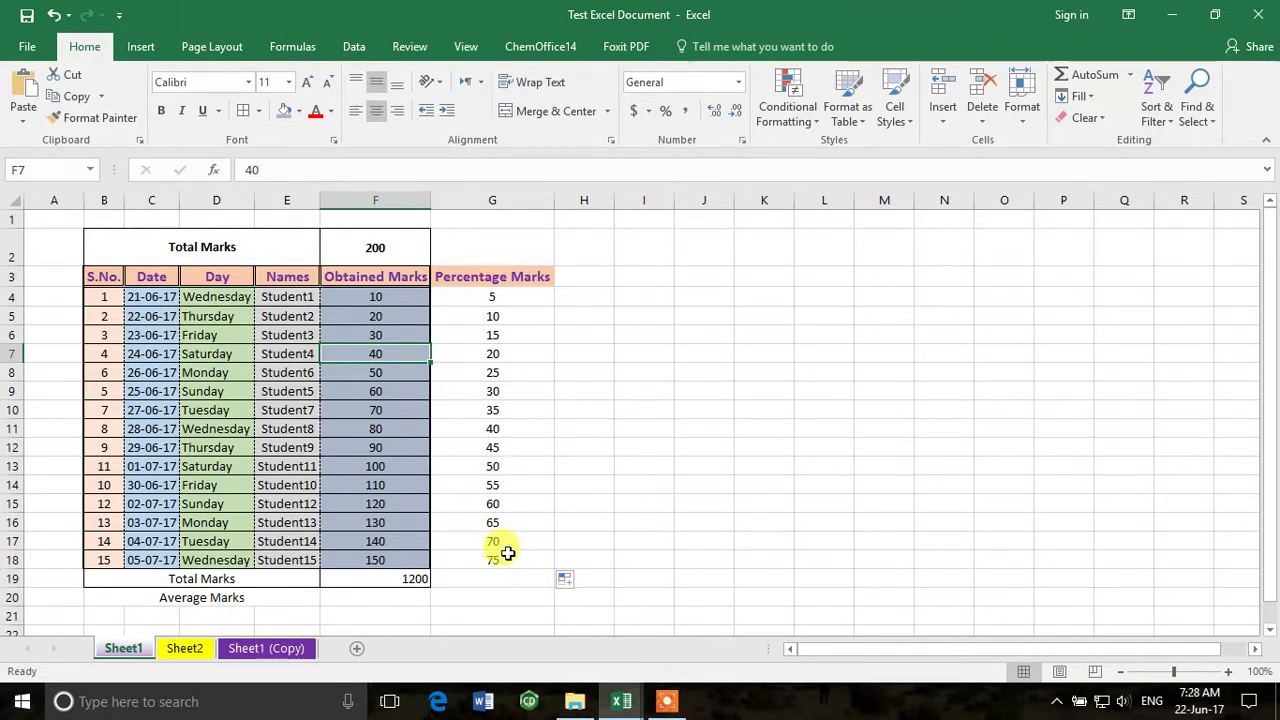
pyautogui.scroll(-1, 505, 552)
pyautogui.scroll(1, 420, 560)
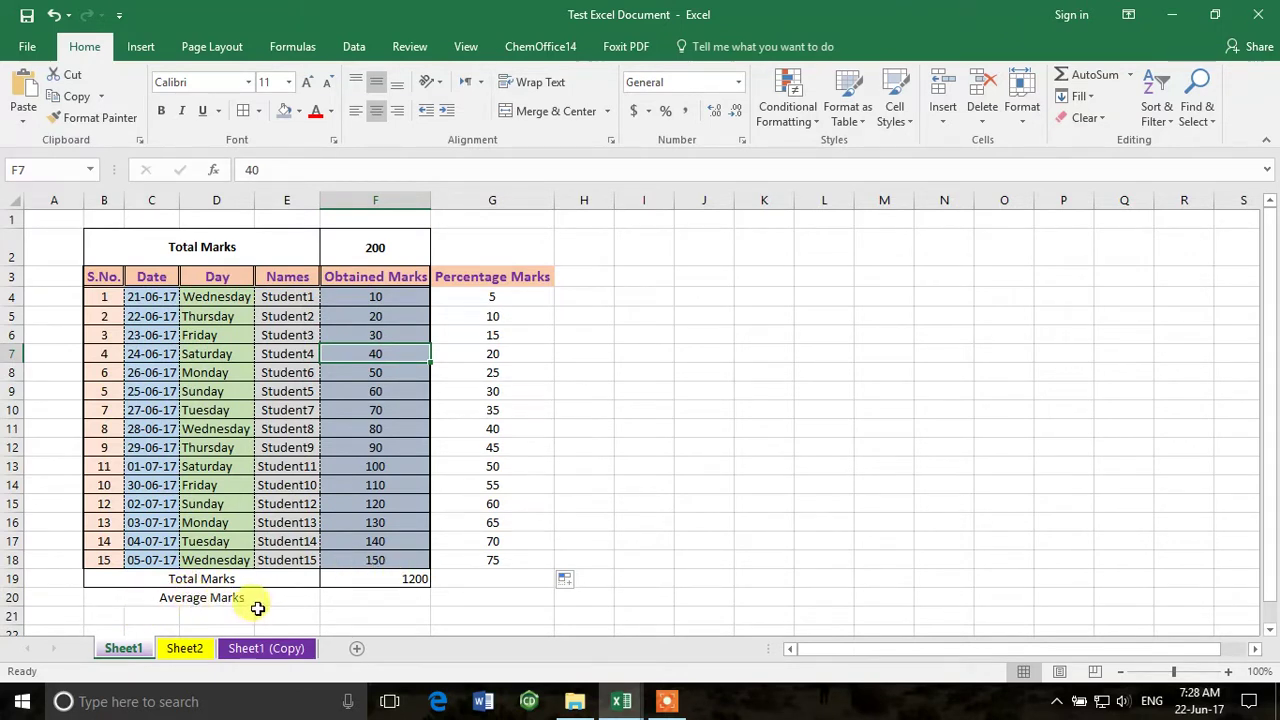
# Enter =AVERAGE(F4:F18) in F20 to show the average mark of 80.
pyautogui.click(375, 597)
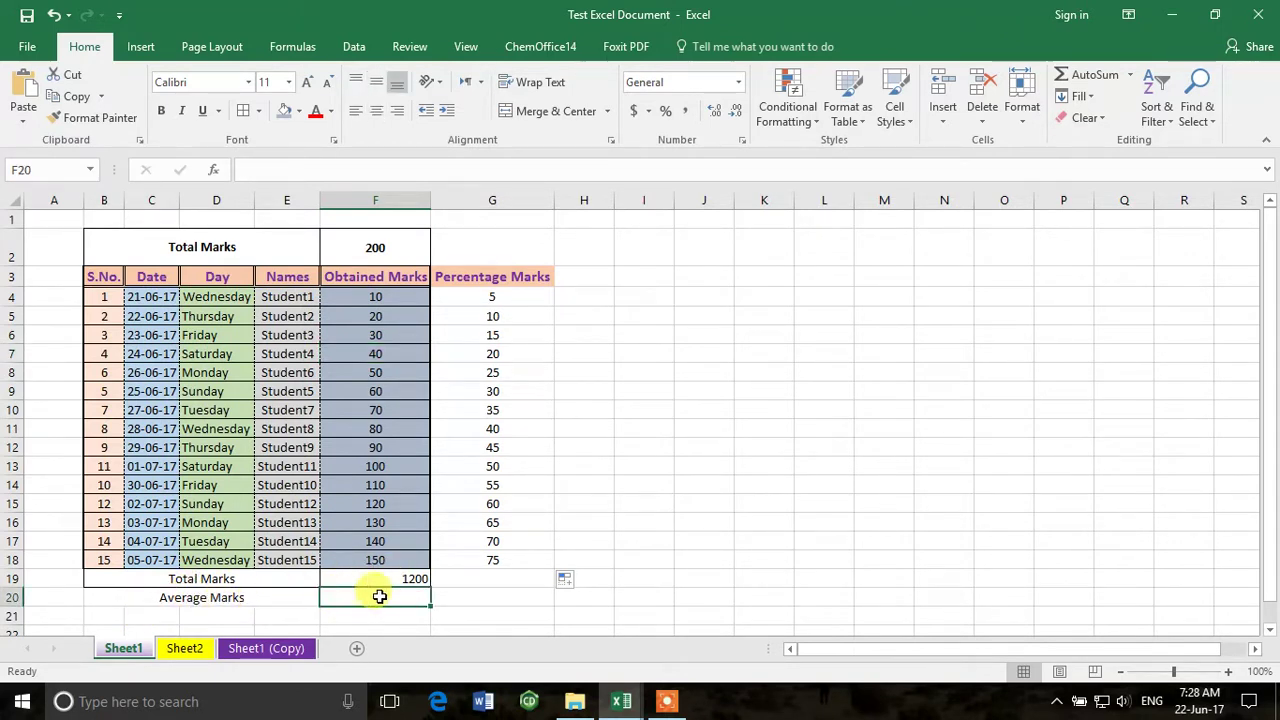
pyautogui.write('=av')
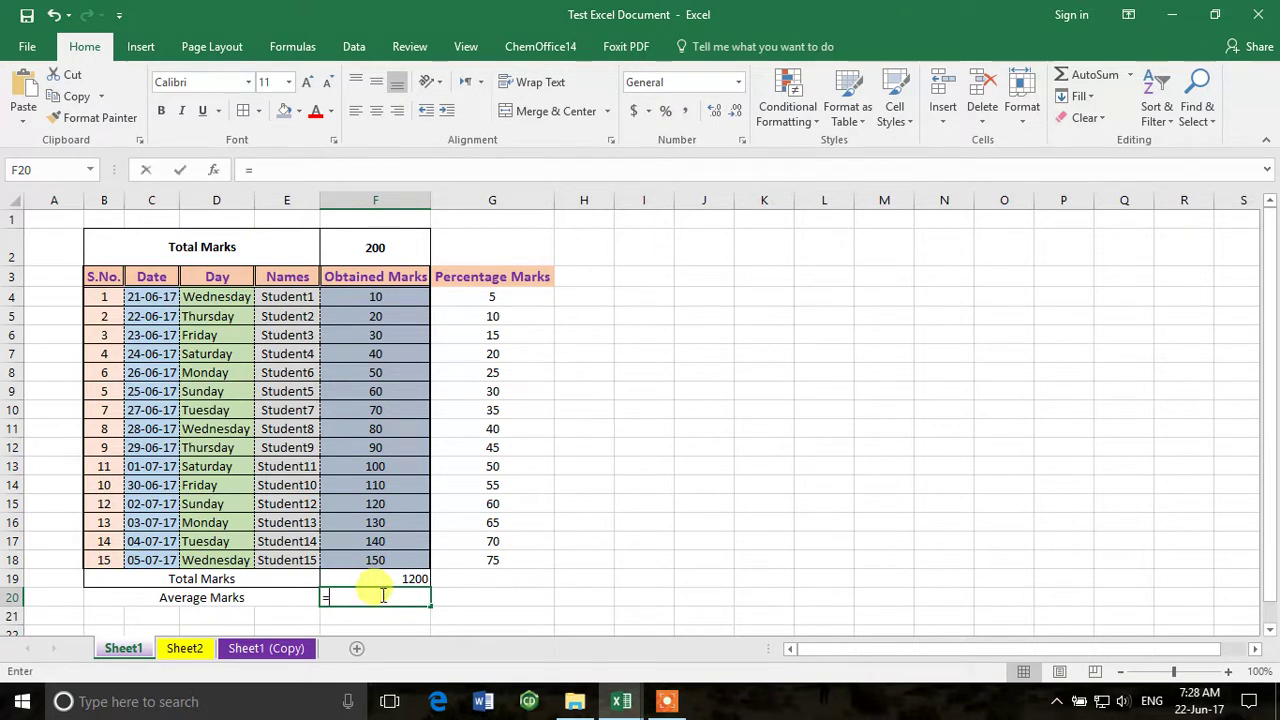
pyautogui.write('r')
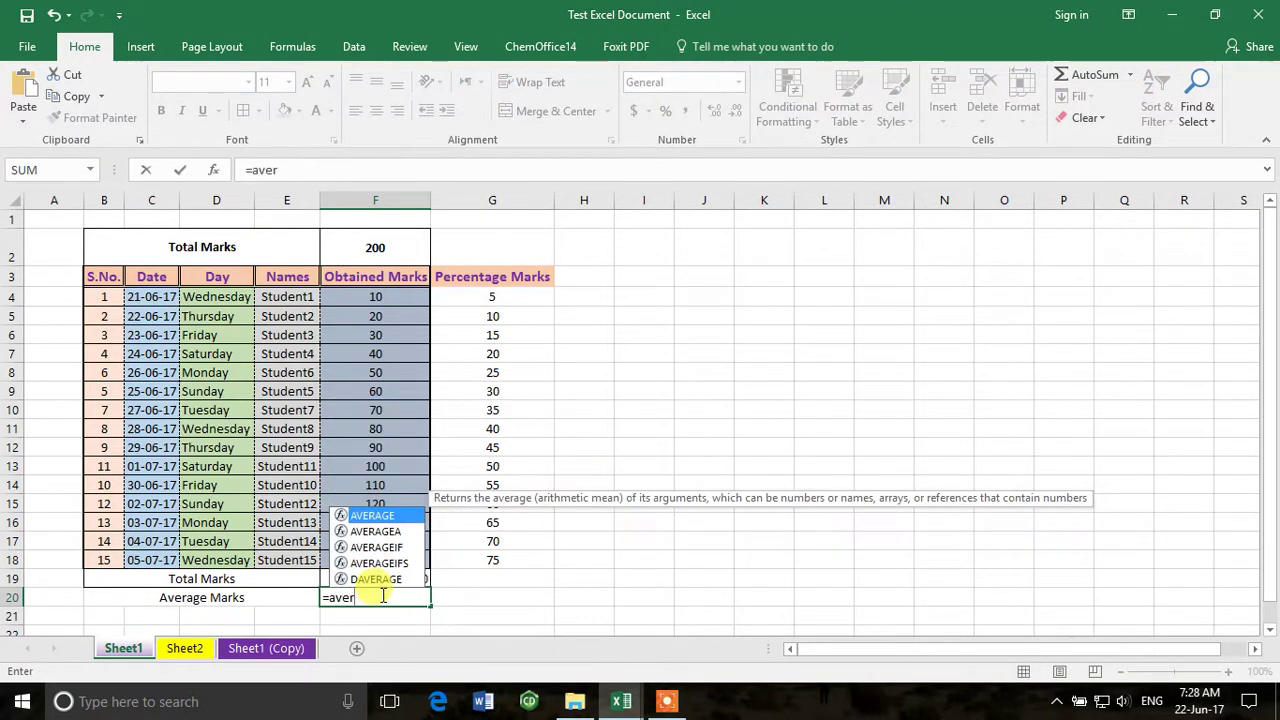
pyautogui.doubleClick(372, 515)
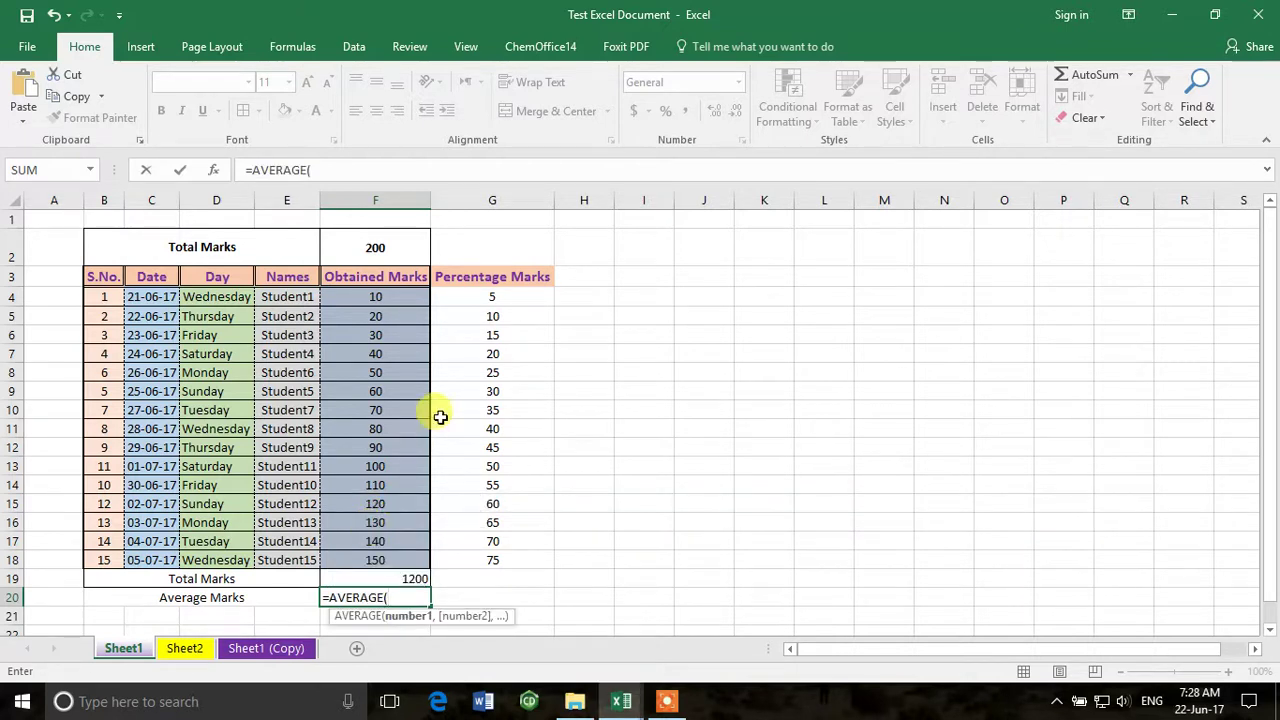
pyautogui.moveTo(385, 298); pyautogui.dragTo(397, 562)
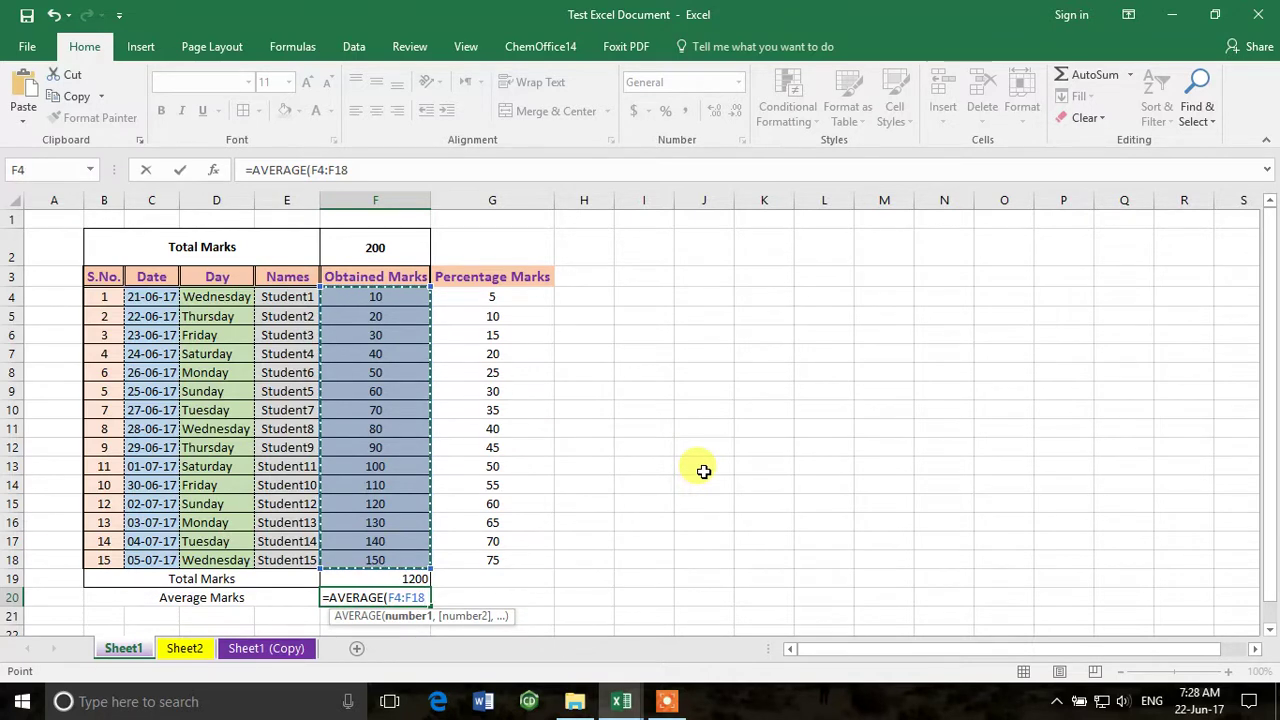
pyautogui.press('Return')
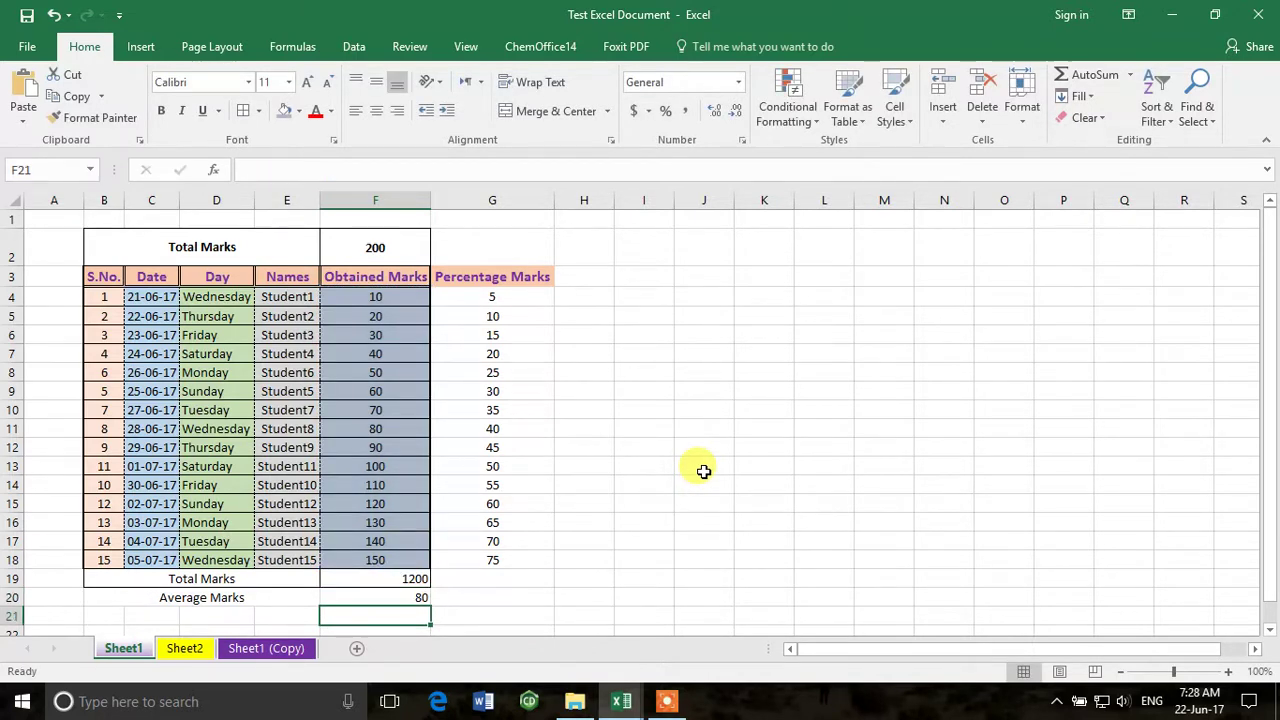
pyautogui.moveTo(234, 600); pyautogui.dragTo(370, 597)
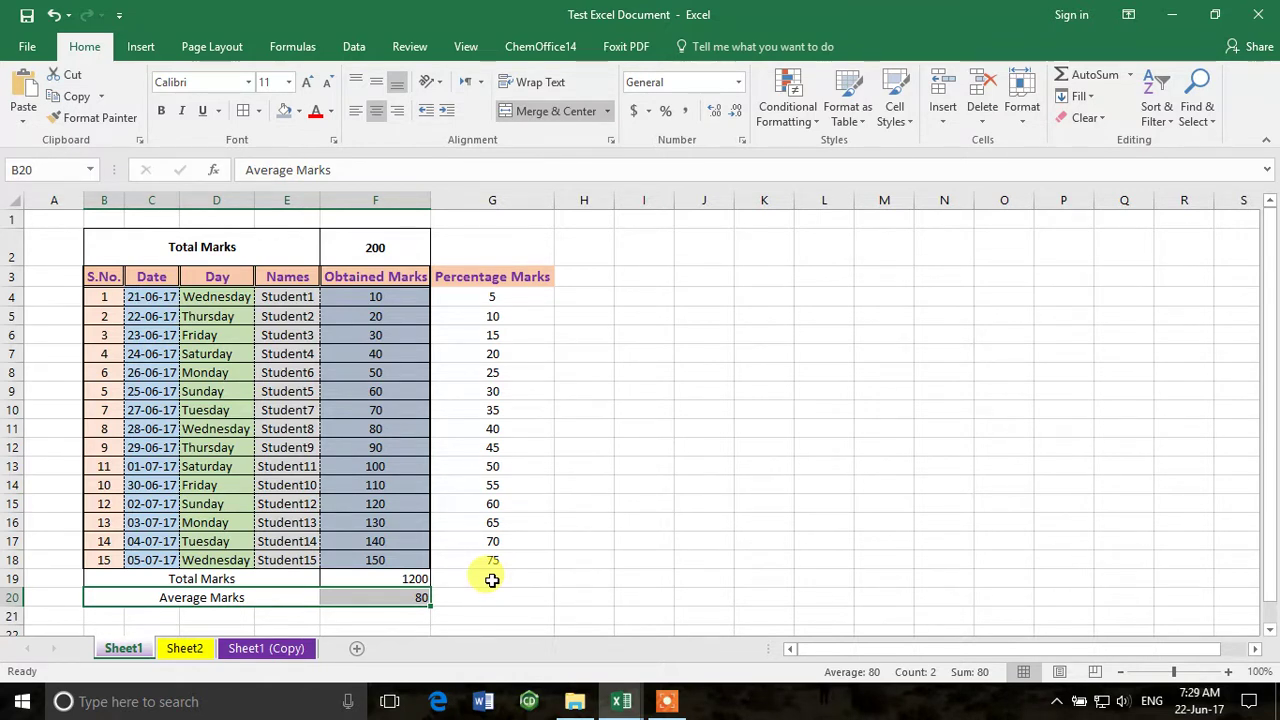
# Merge B21:E21 and B22:E22 into single cells with Merge & Center.
pyautogui.scroll(-2, 492, 580)
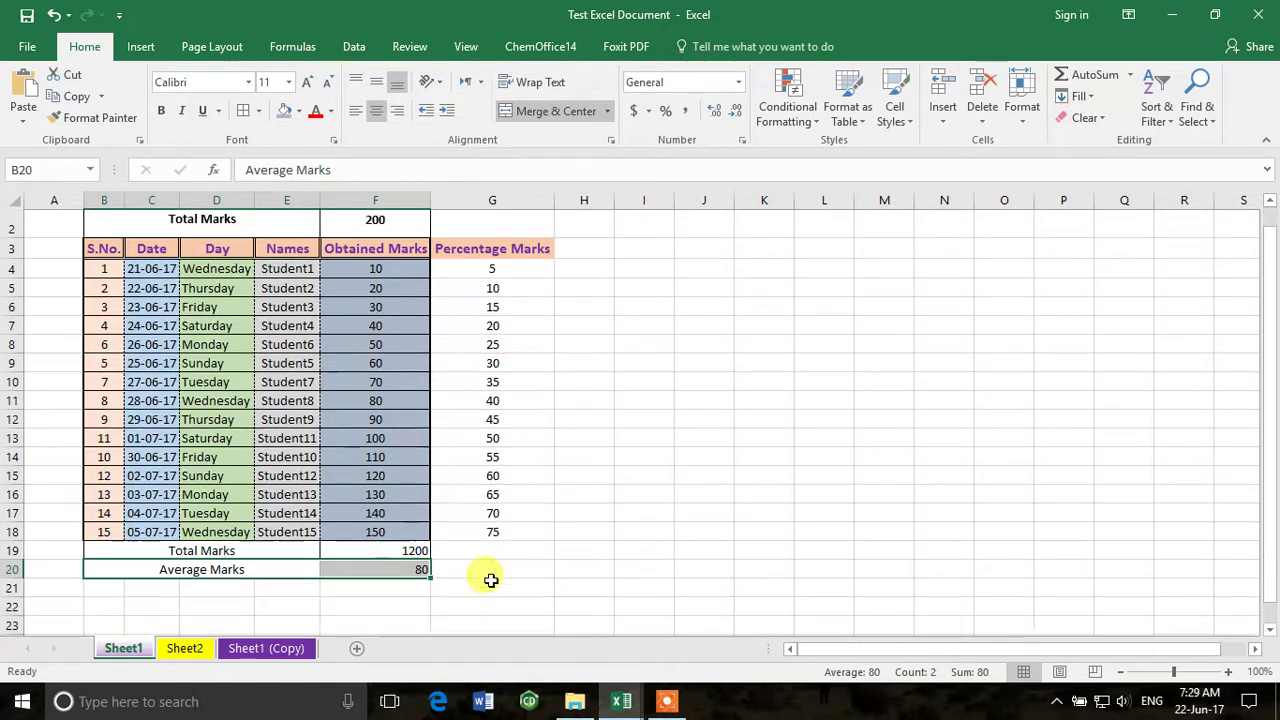
pyautogui.moveTo(110, 483); pyautogui.dragTo(316, 484)
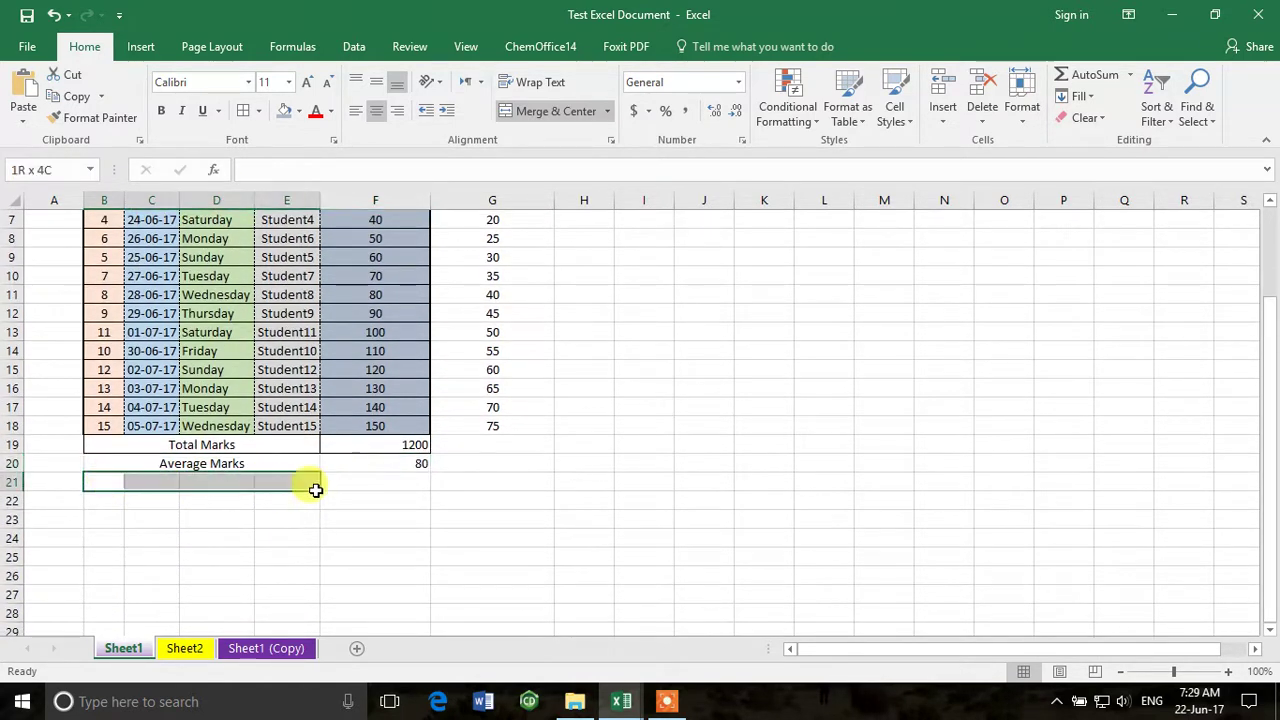
pyautogui.click(548, 111)
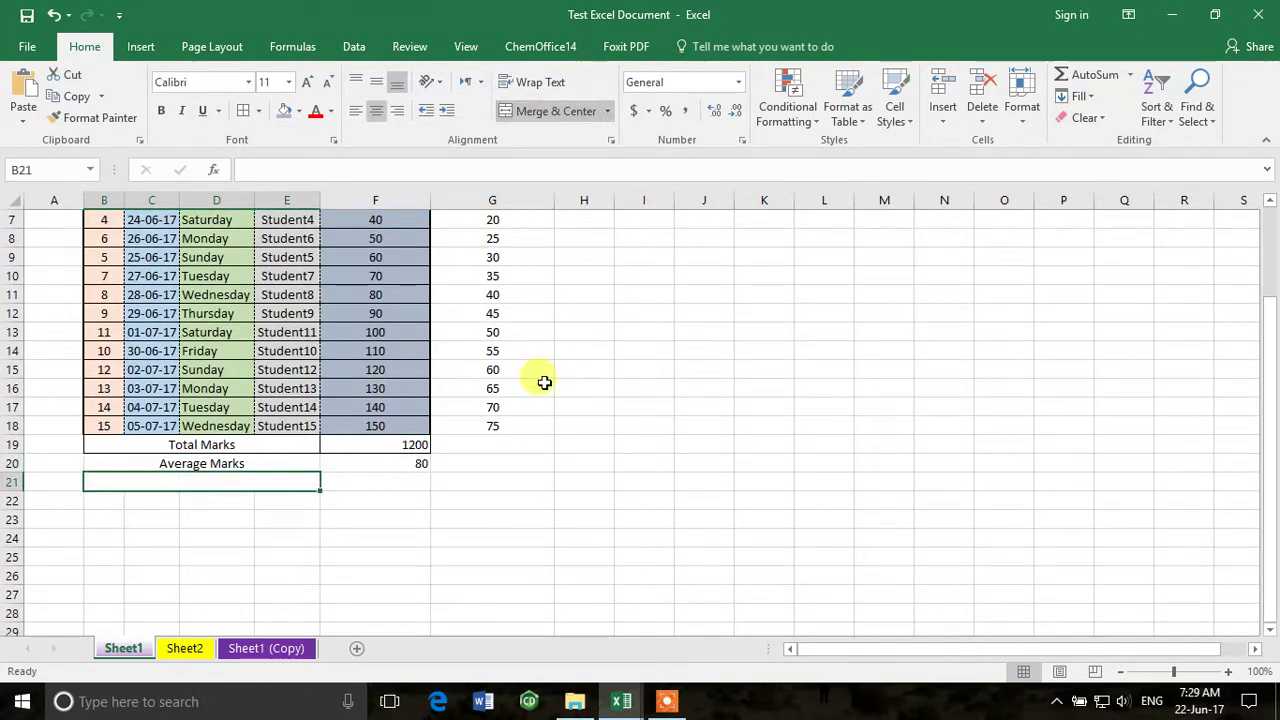
pyautogui.moveTo(90, 500); pyautogui.dragTo(274, 505)
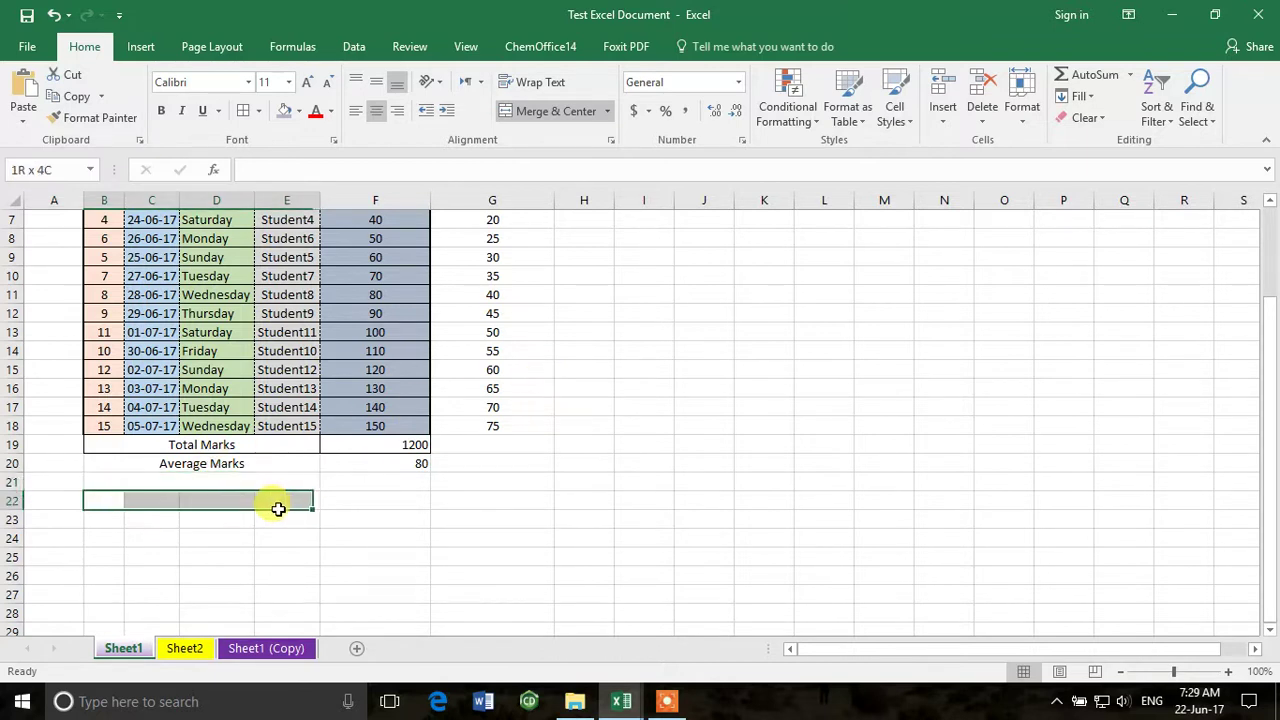
pyautogui.click(522, 107)
# Label the merged rows 'Minimum Marks' and 'Maximum Marks'.
pyautogui.click(270, 481)
pyautogui.write('Mi')
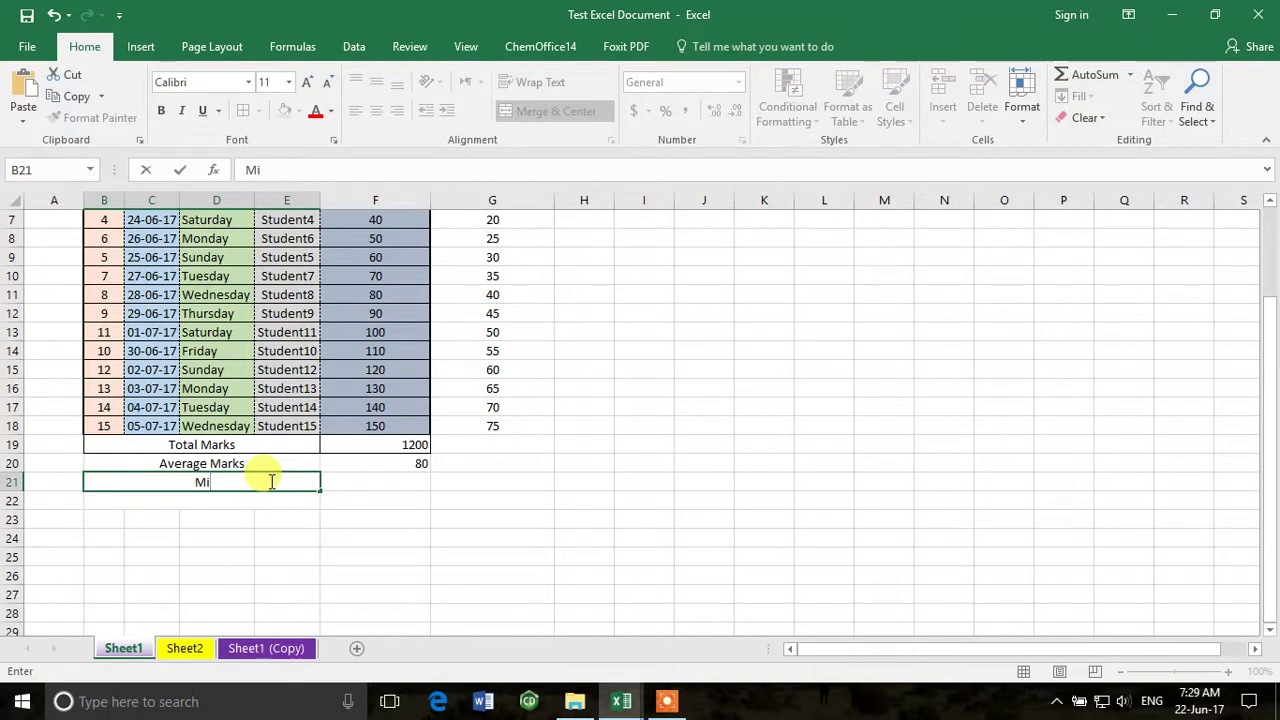
pyautogui.write('nimum Marks')
pyautogui.press('Return')
pyautogui.write('Maximu')
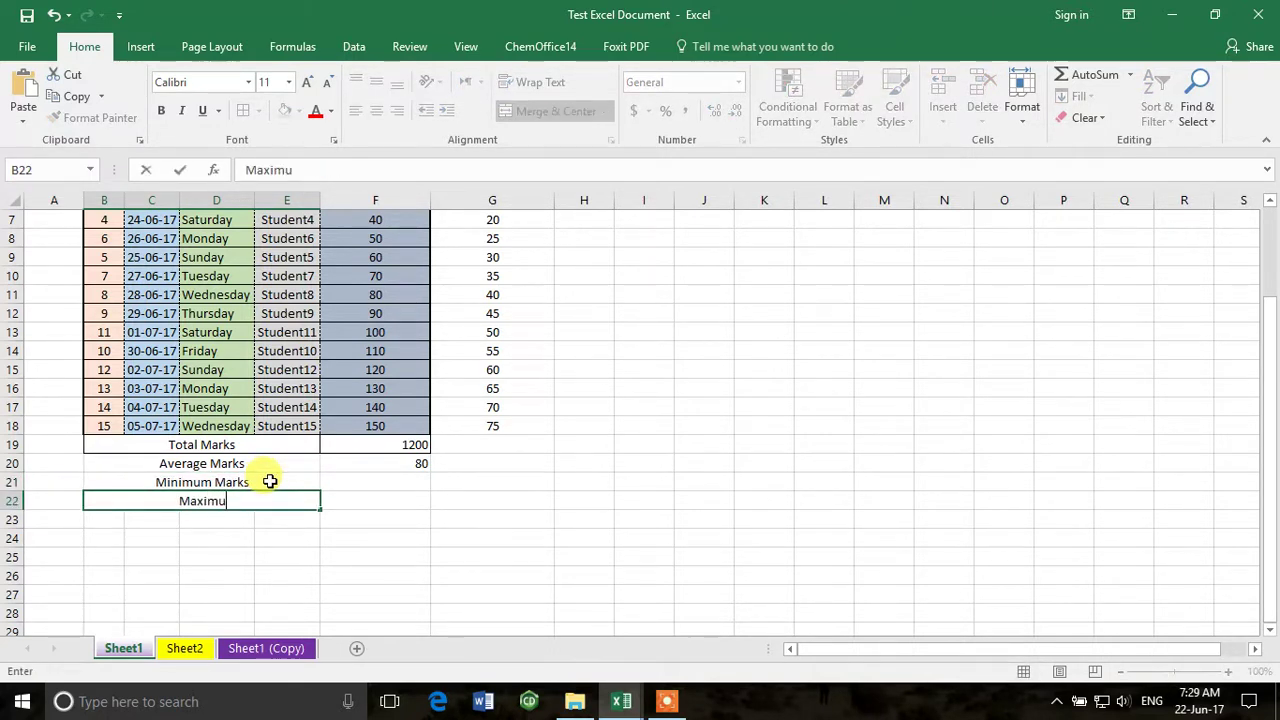
pyautogui.write('m Marks')
pyautogui.press('Return')
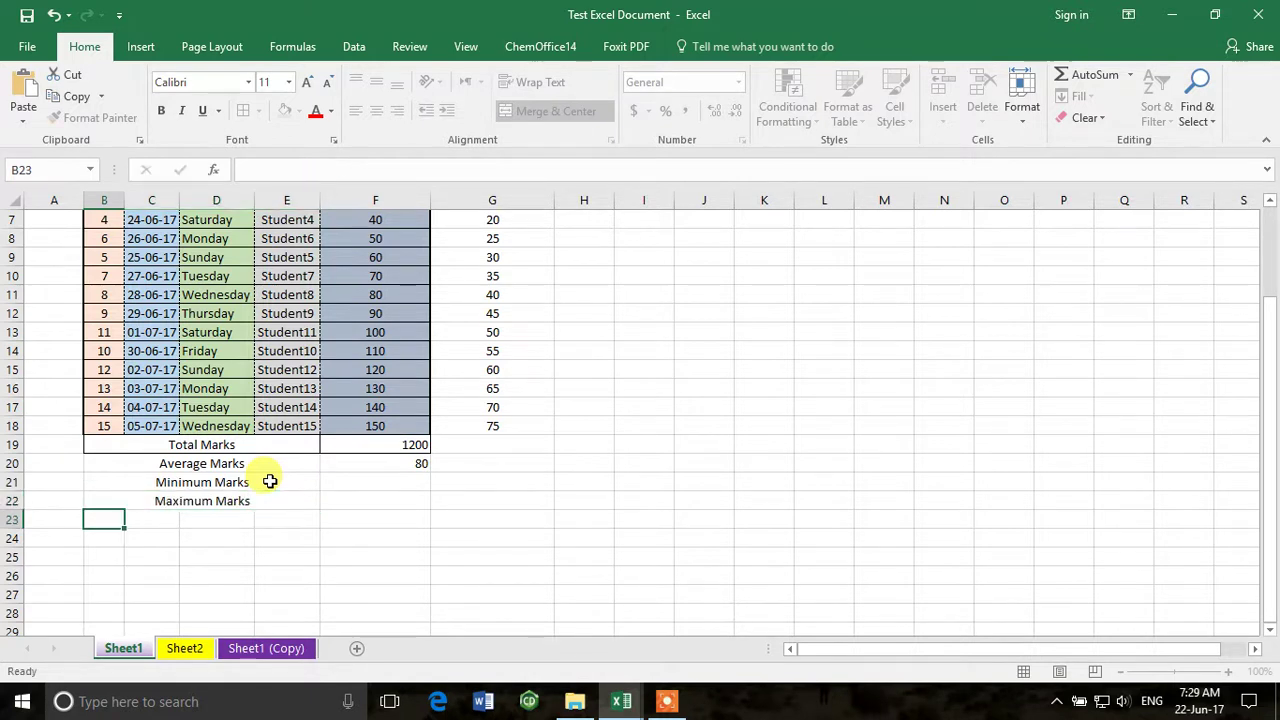
pyautogui.scroll(2, 300, 500)
pyautogui.moveTo(1270, 443); pyautogui.dragTo(1270, 418)
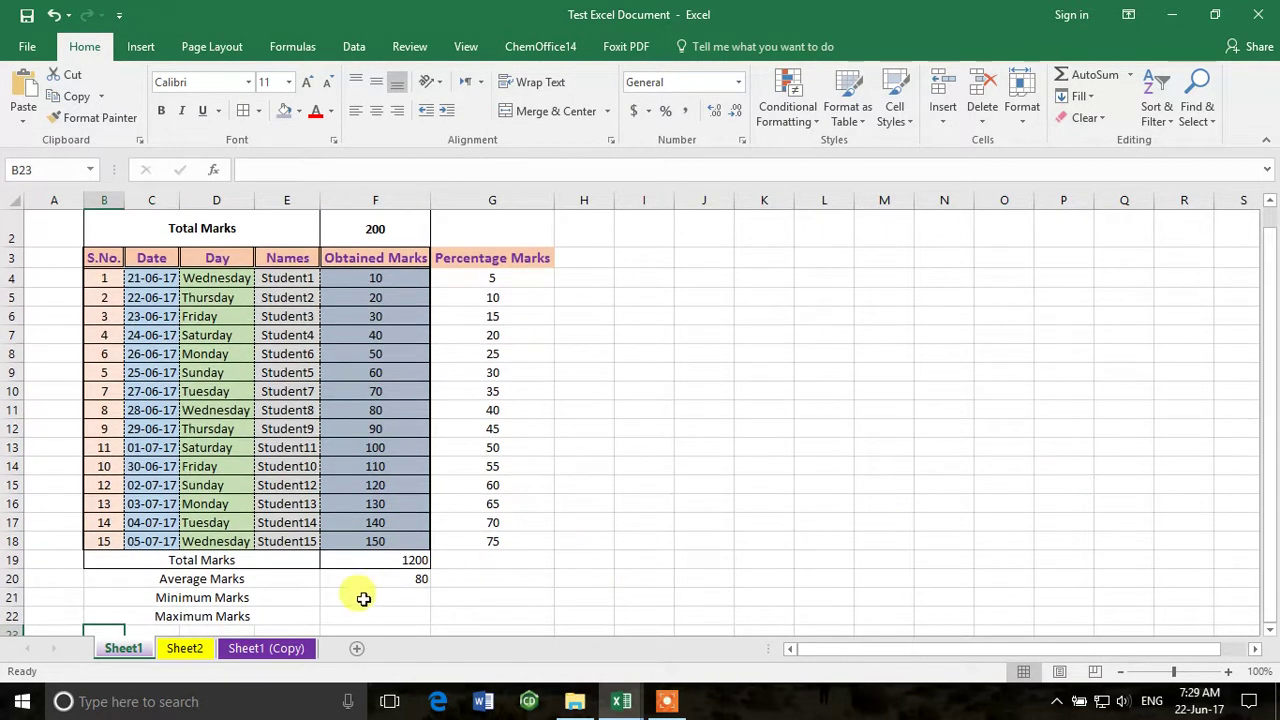
# Enter =MIN(F4:F18) in F21, giving a minimum mark of 10.
pyautogui.click(360, 597)
pyautogui.write('=min')
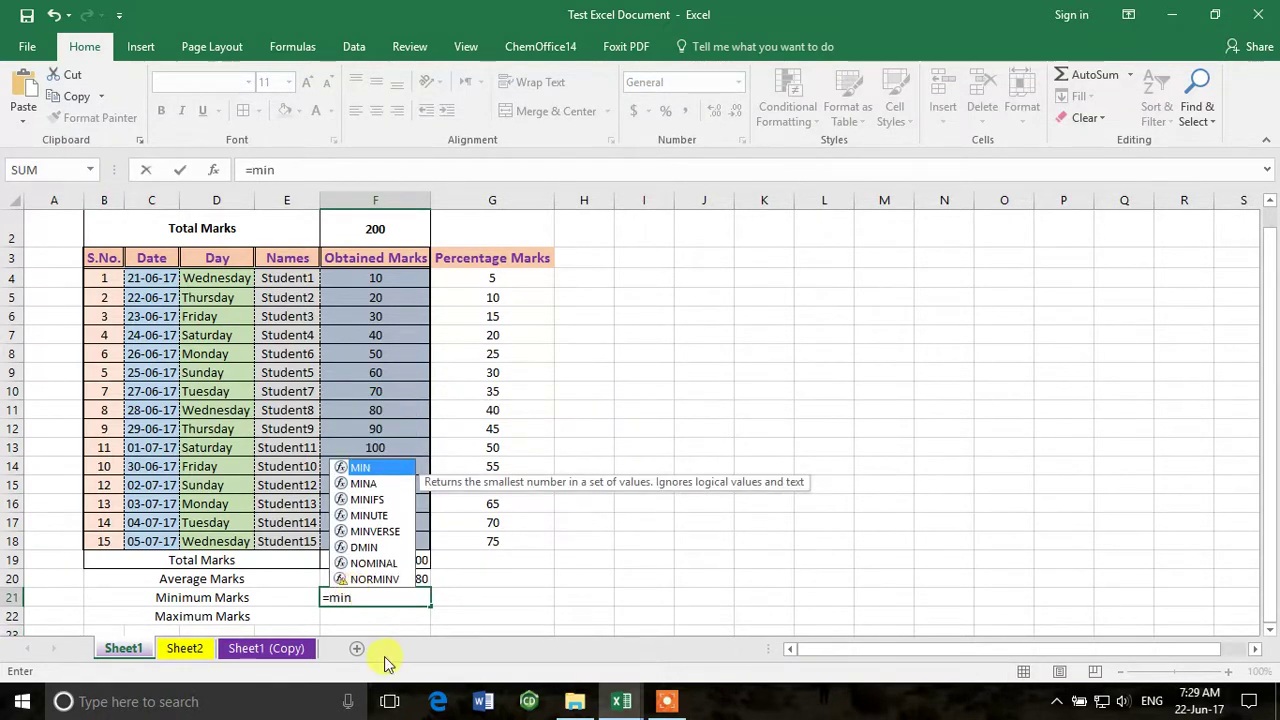
pyautogui.doubleClick(362, 467)
pyautogui.moveTo(371, 277); pyautogui.dragTo(393, 534)
pyautogui.press('Return')
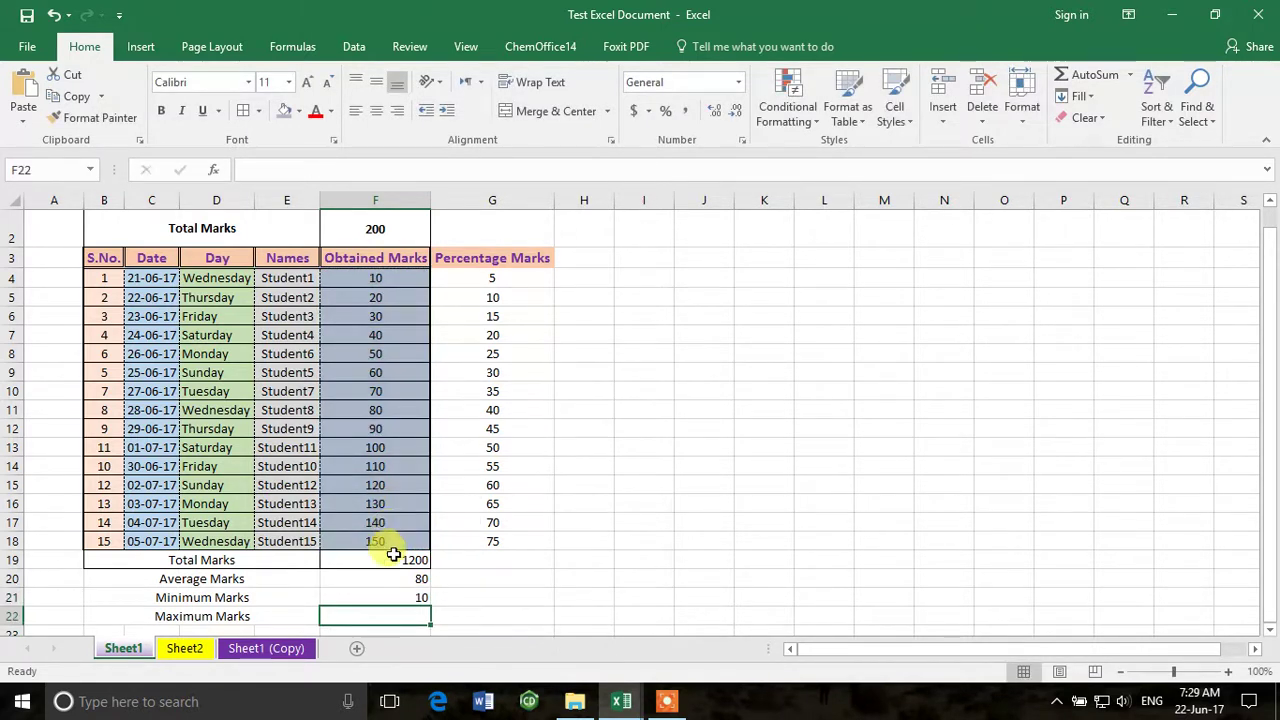
# Enter =MAX(F4:F18) in F22, giving a maximum mark of 150.
pyautogui.write('=max')
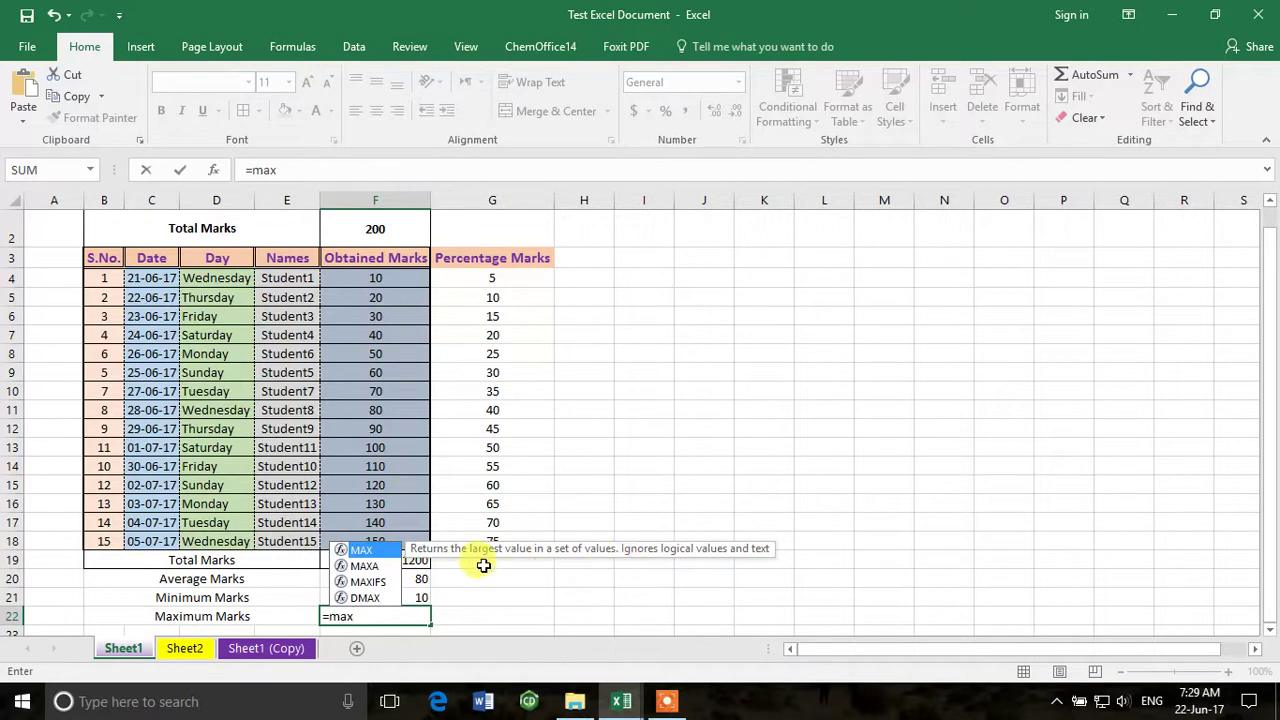
pyautogui.doubleClick(372, 552)
pyautogui.moveTo(385, 285); pyautogui.dragTo(394, 534)
pyautogui.press('Return')
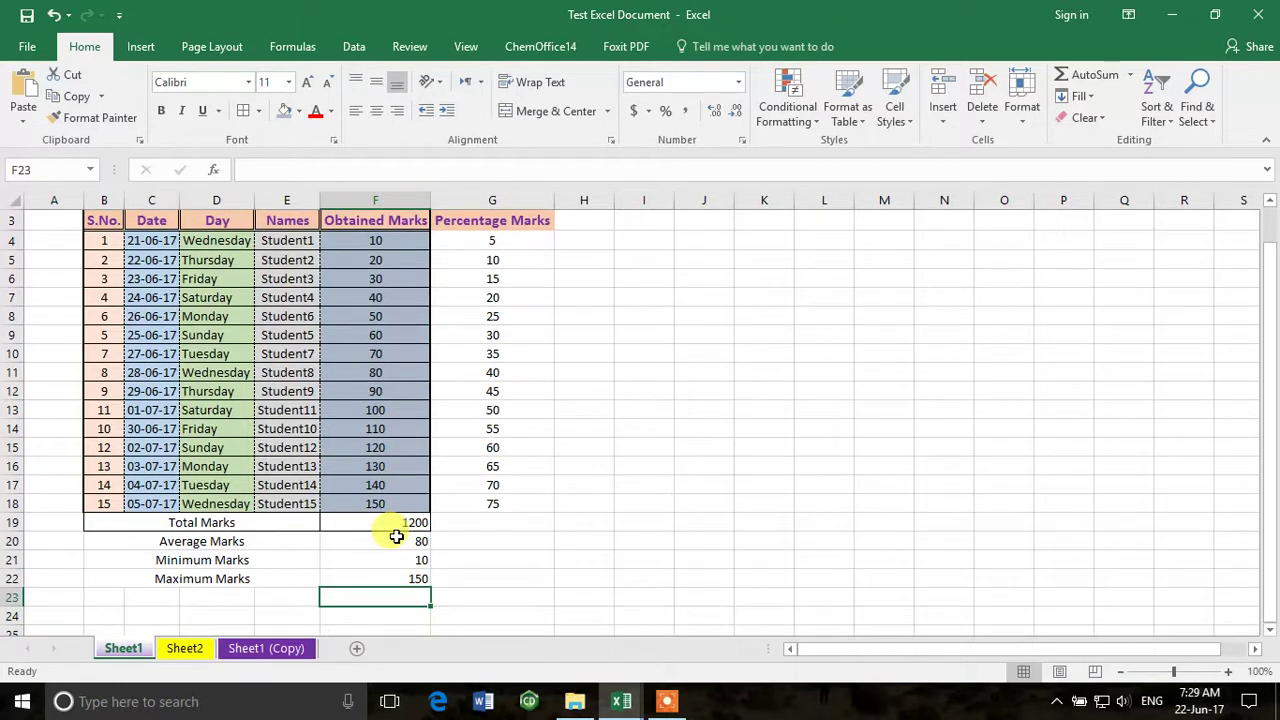